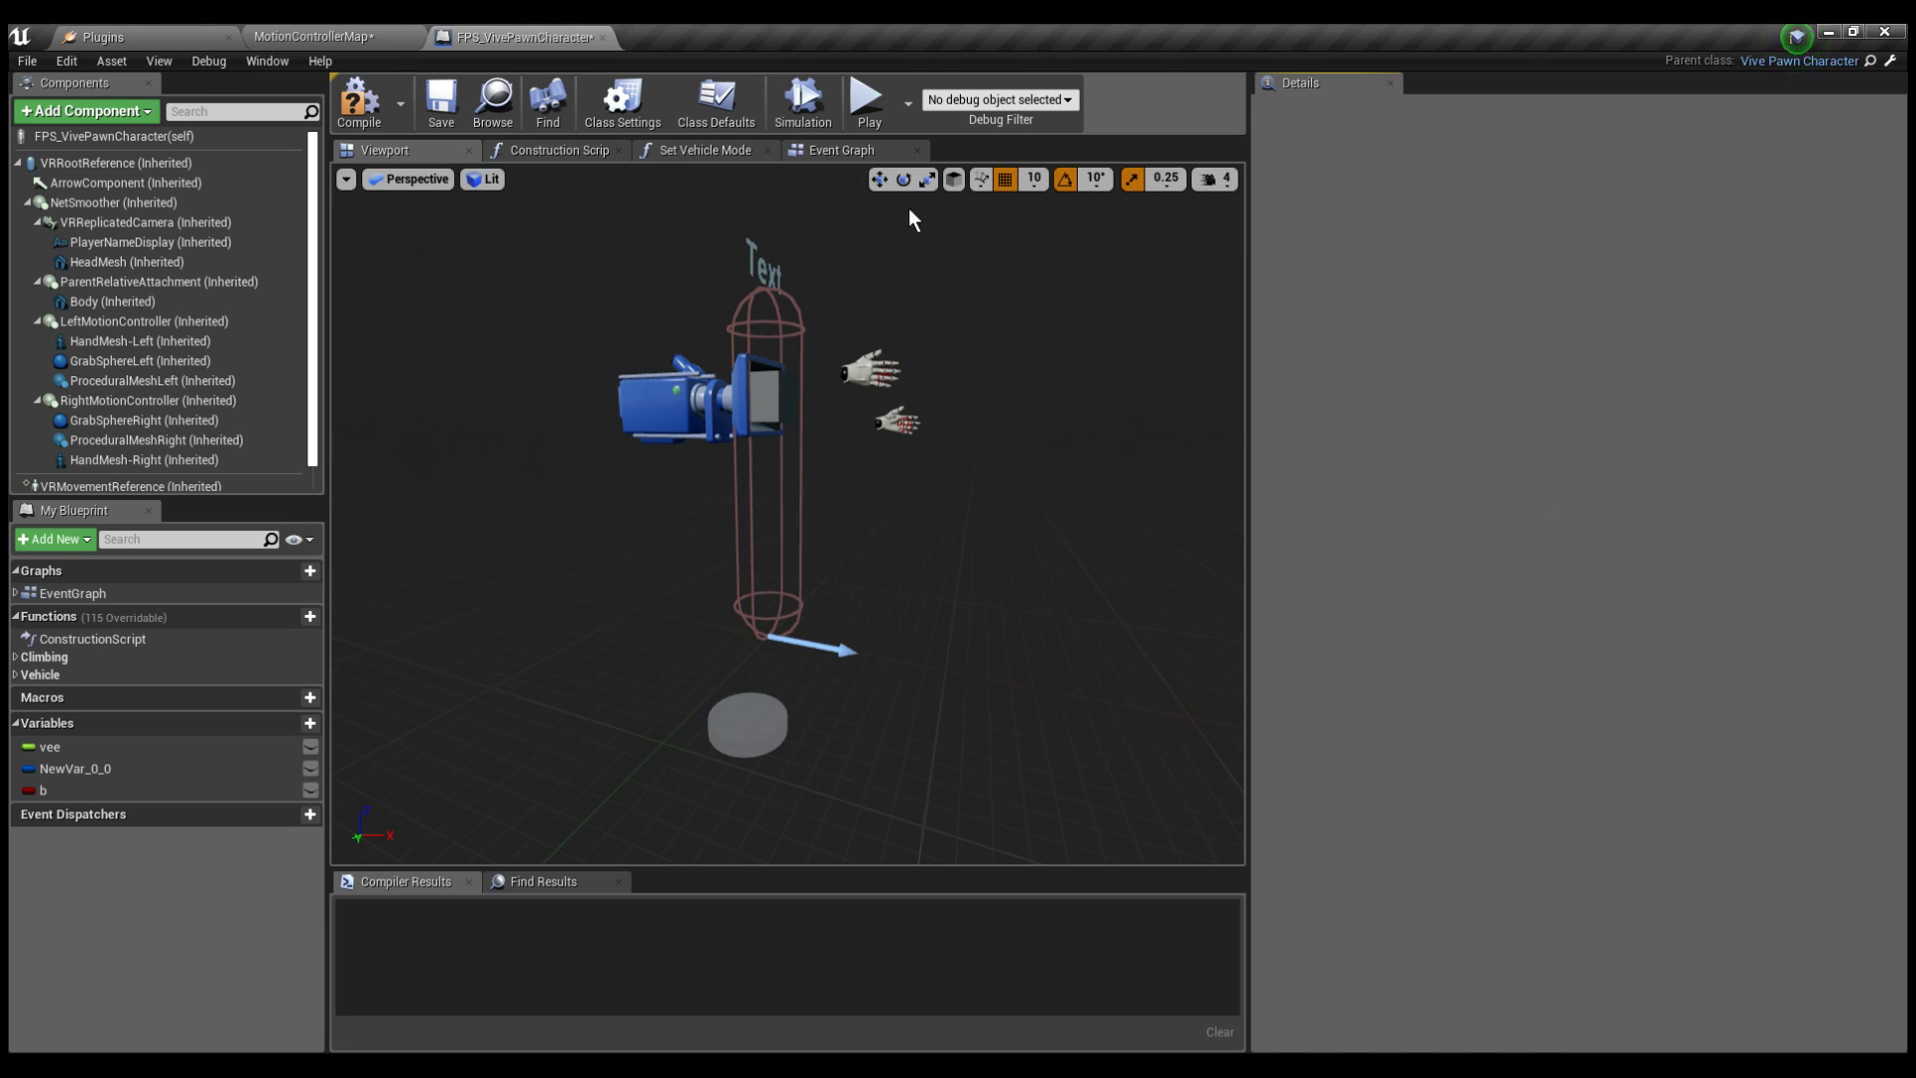
Save the FPS_VivePawnCharacter blueprint and look around the pawn in the viewport
{"action": "left_click", "coordinate": [441, 100]}
{"action": "left_click_drag", "start_coordinate": [862, 451], "coordinate": [910, 519]}
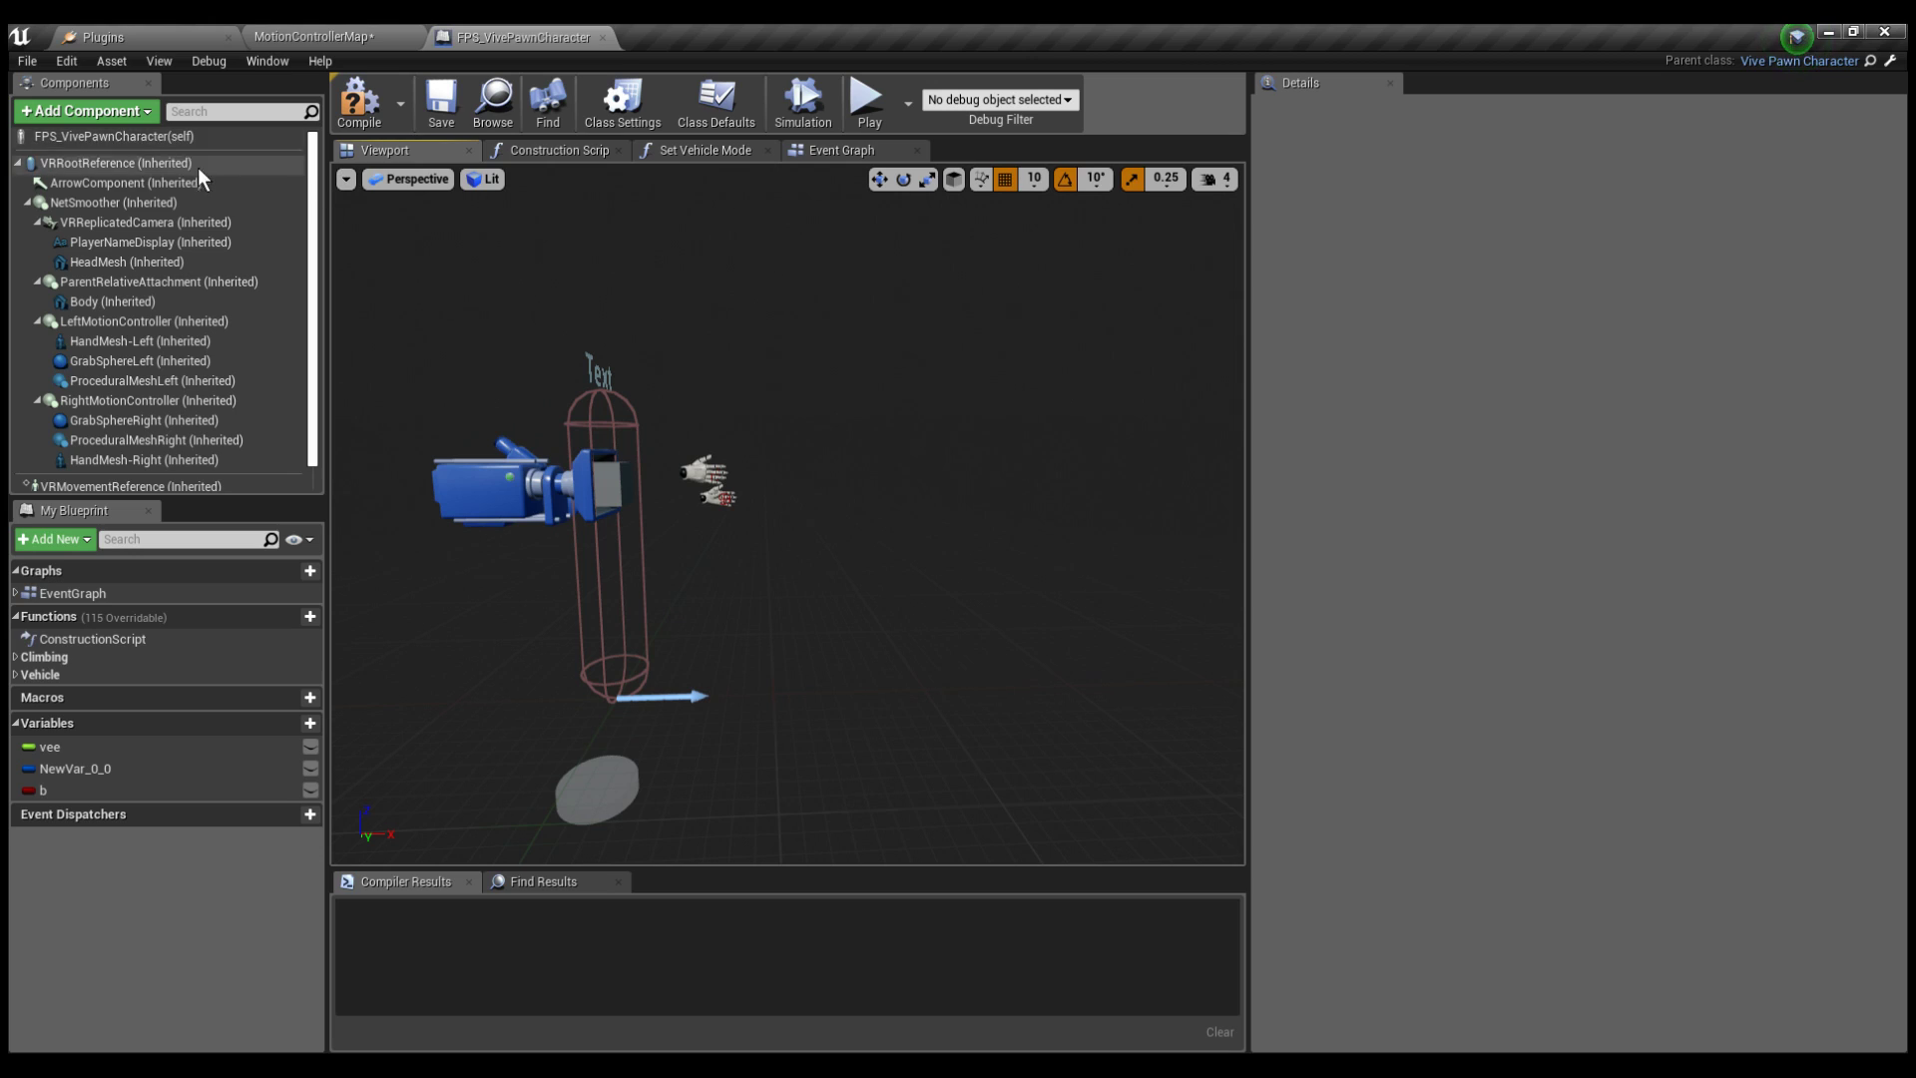
{"action": "scroll", "coordinate": [189, 168], "scroll_direction": "down", "scroll_amount": 1}
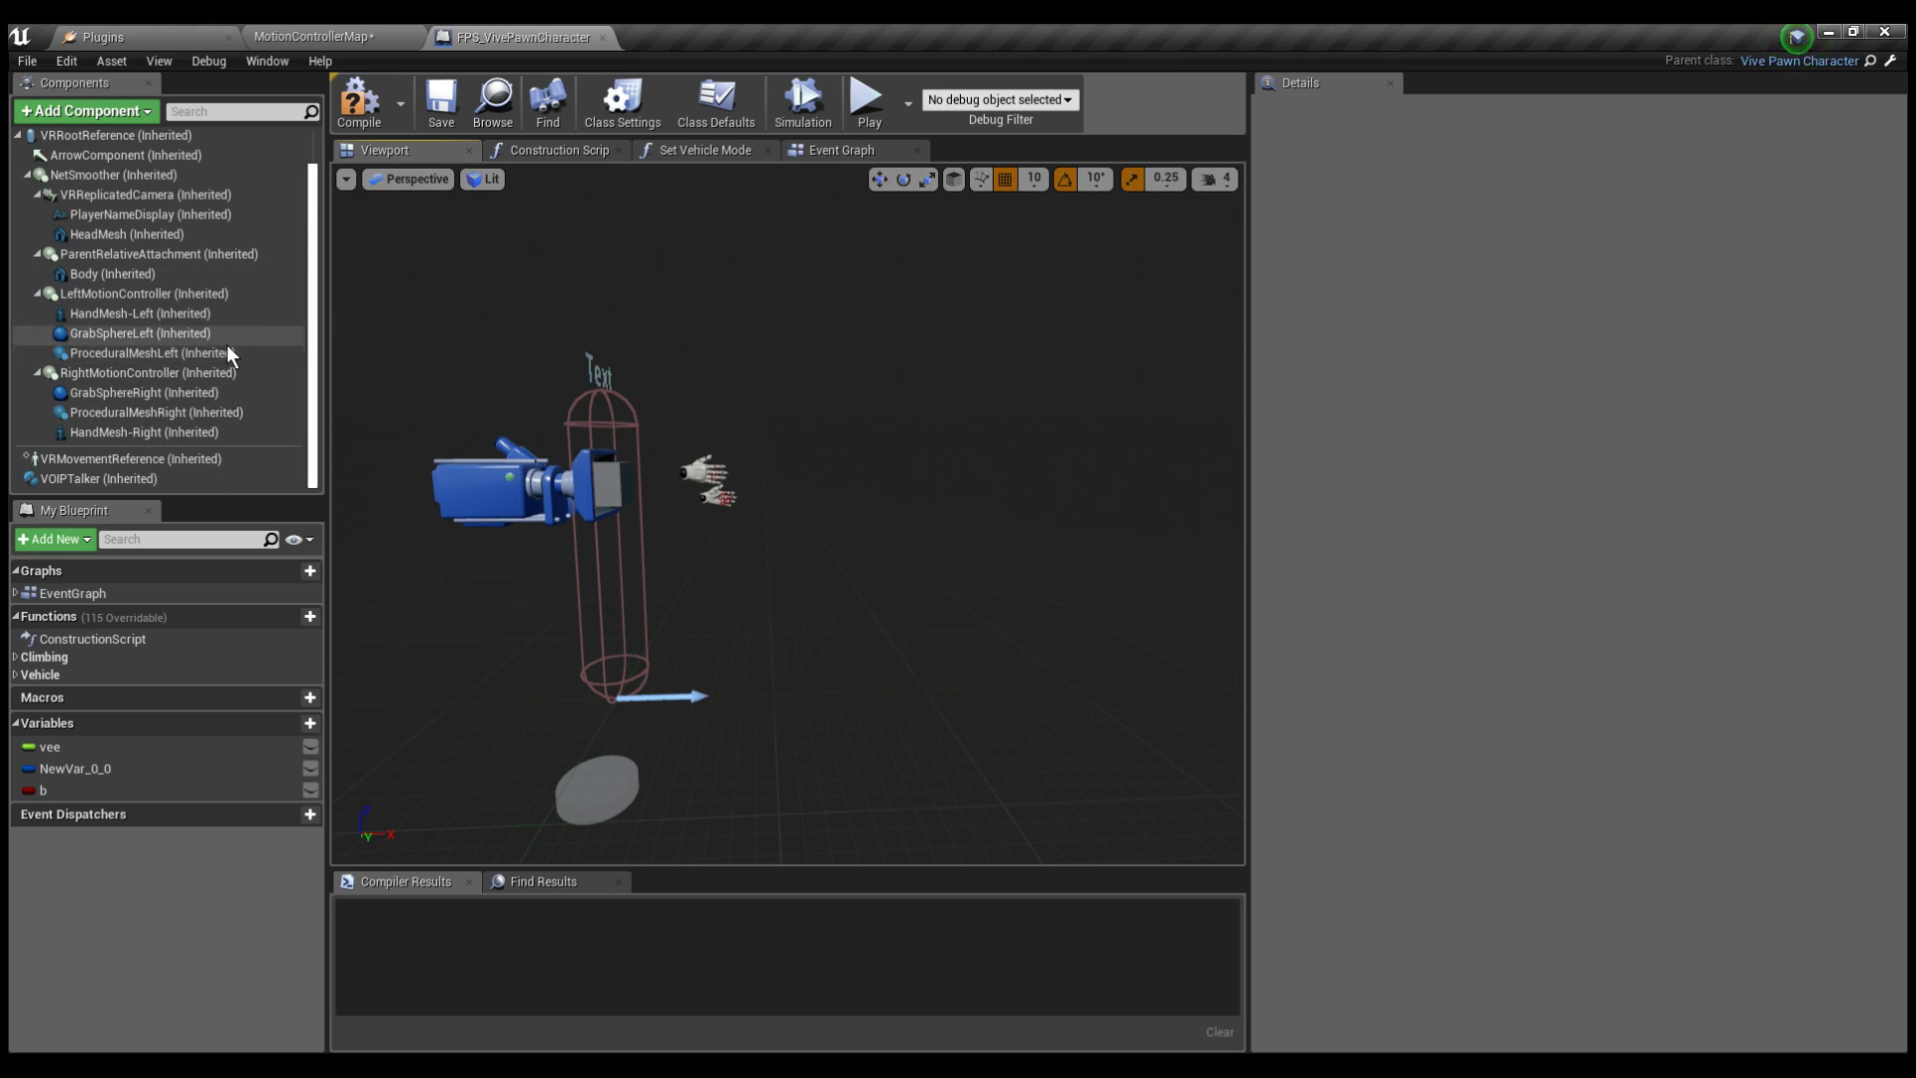
{"action": "scroll", "coordinate": [225, 344], "scroll_direction": "up", "scroll_amount": 1}
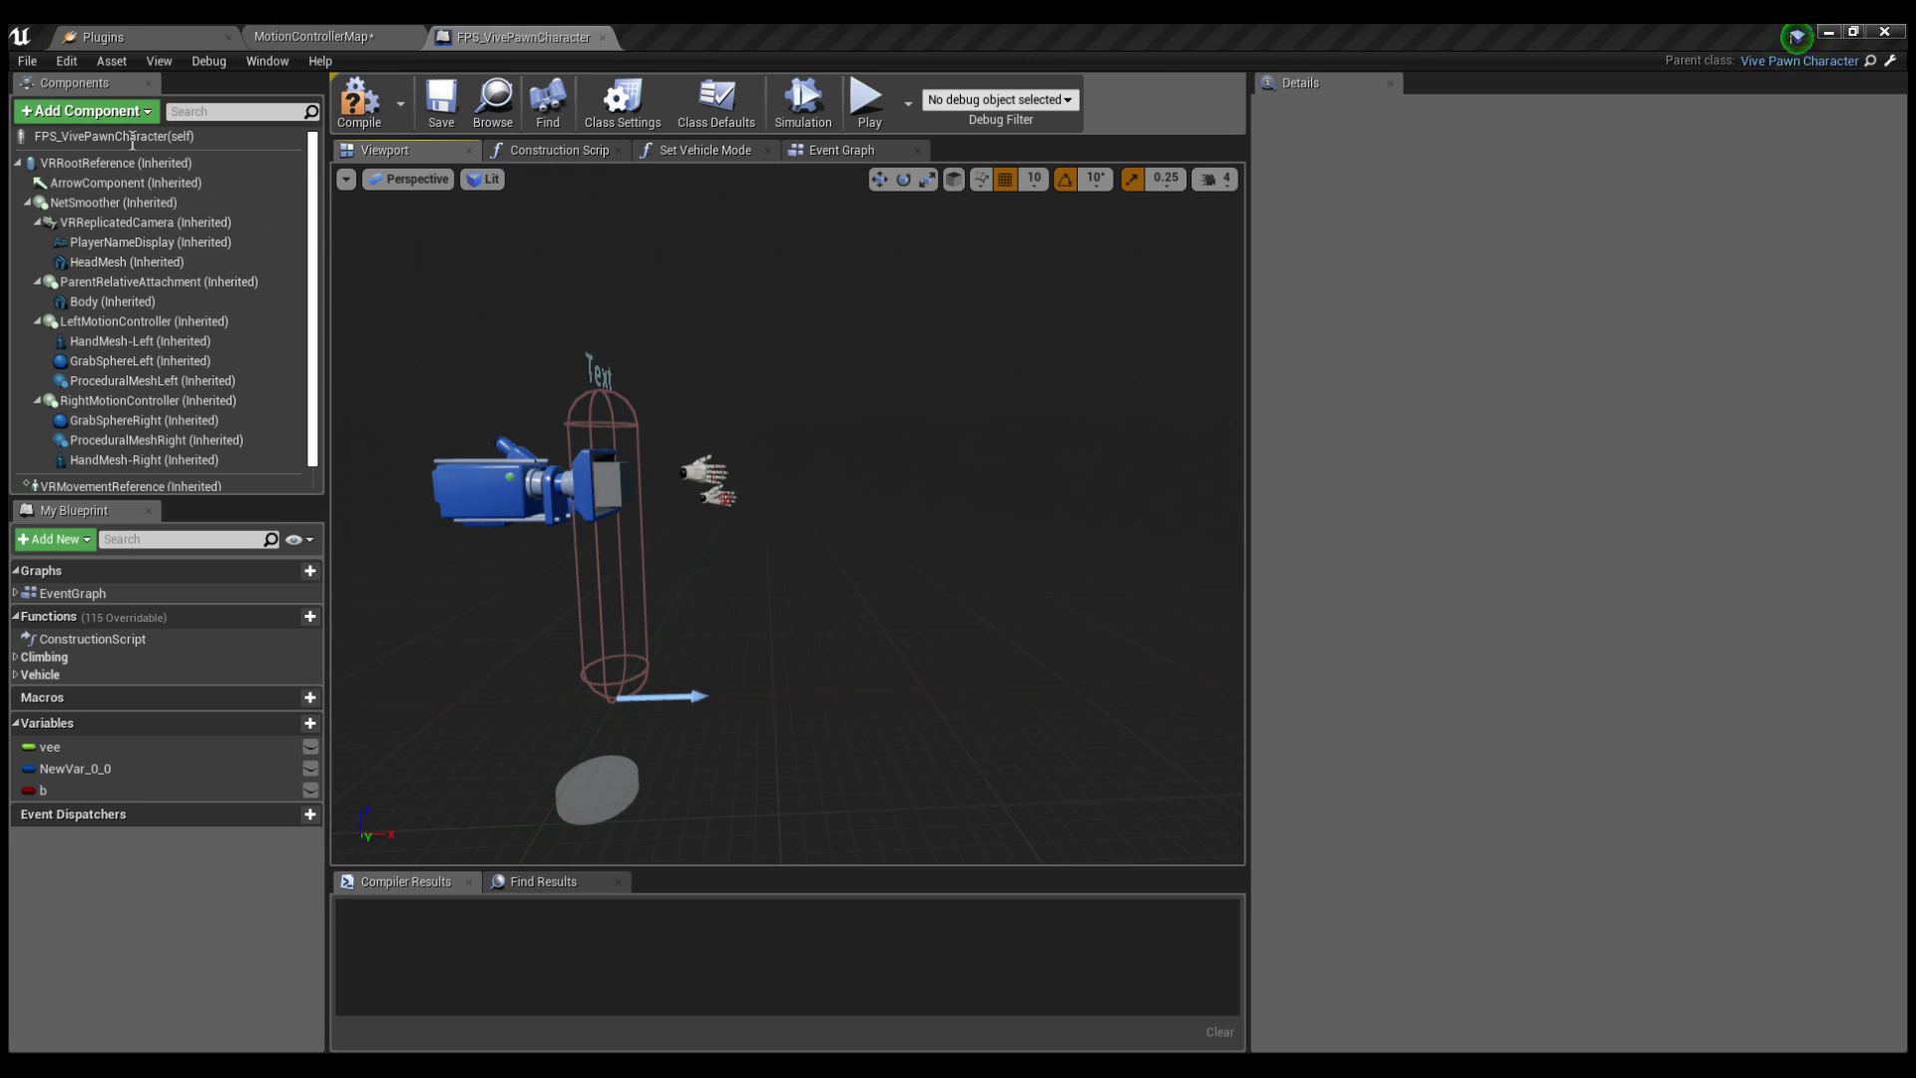
Add an OpenInputSkeletalMesh component with its default name and give it the SK_Mannequin mesh
{"action": "key", "text": "ctrl+v"}
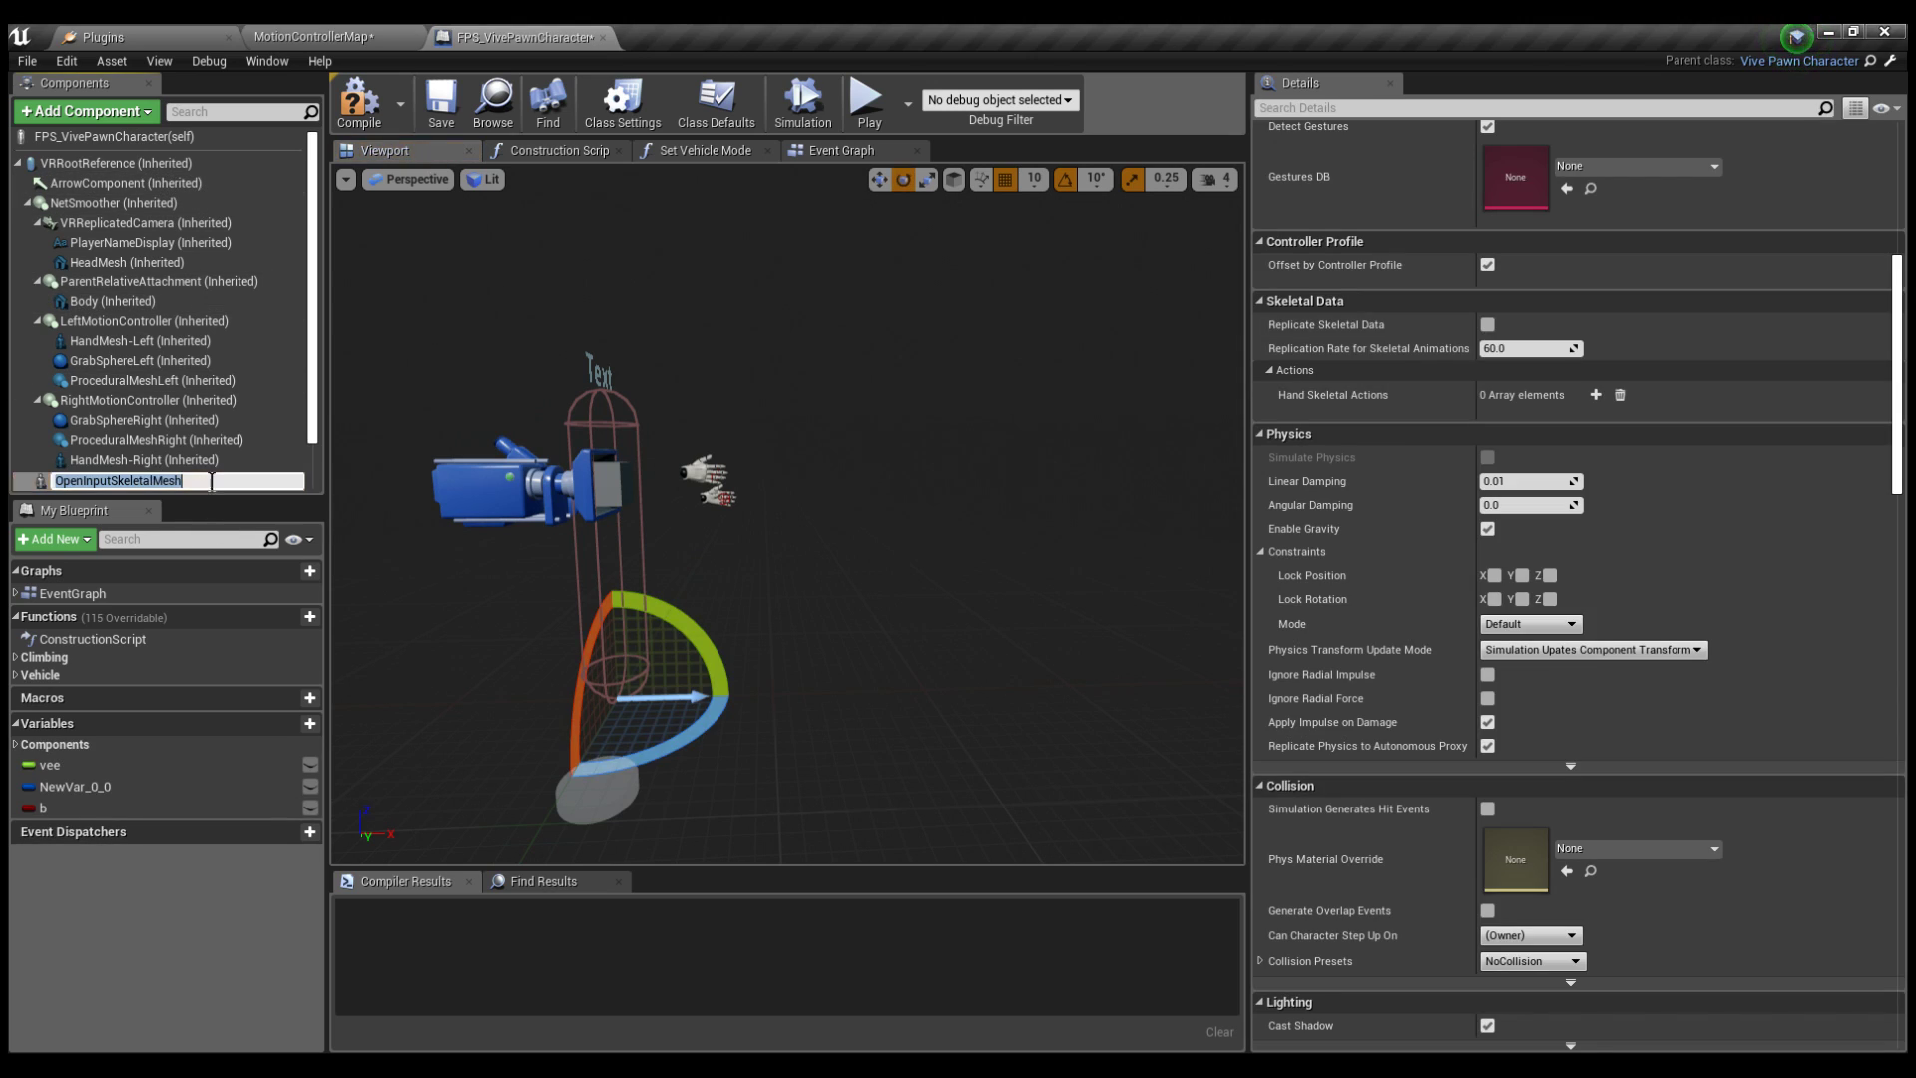
{"action": "key", "text": "Return"}
{"action": "scroll", "coordinate": [1747, 547], "scroll_direction": "down", "scroll_amount": 2}
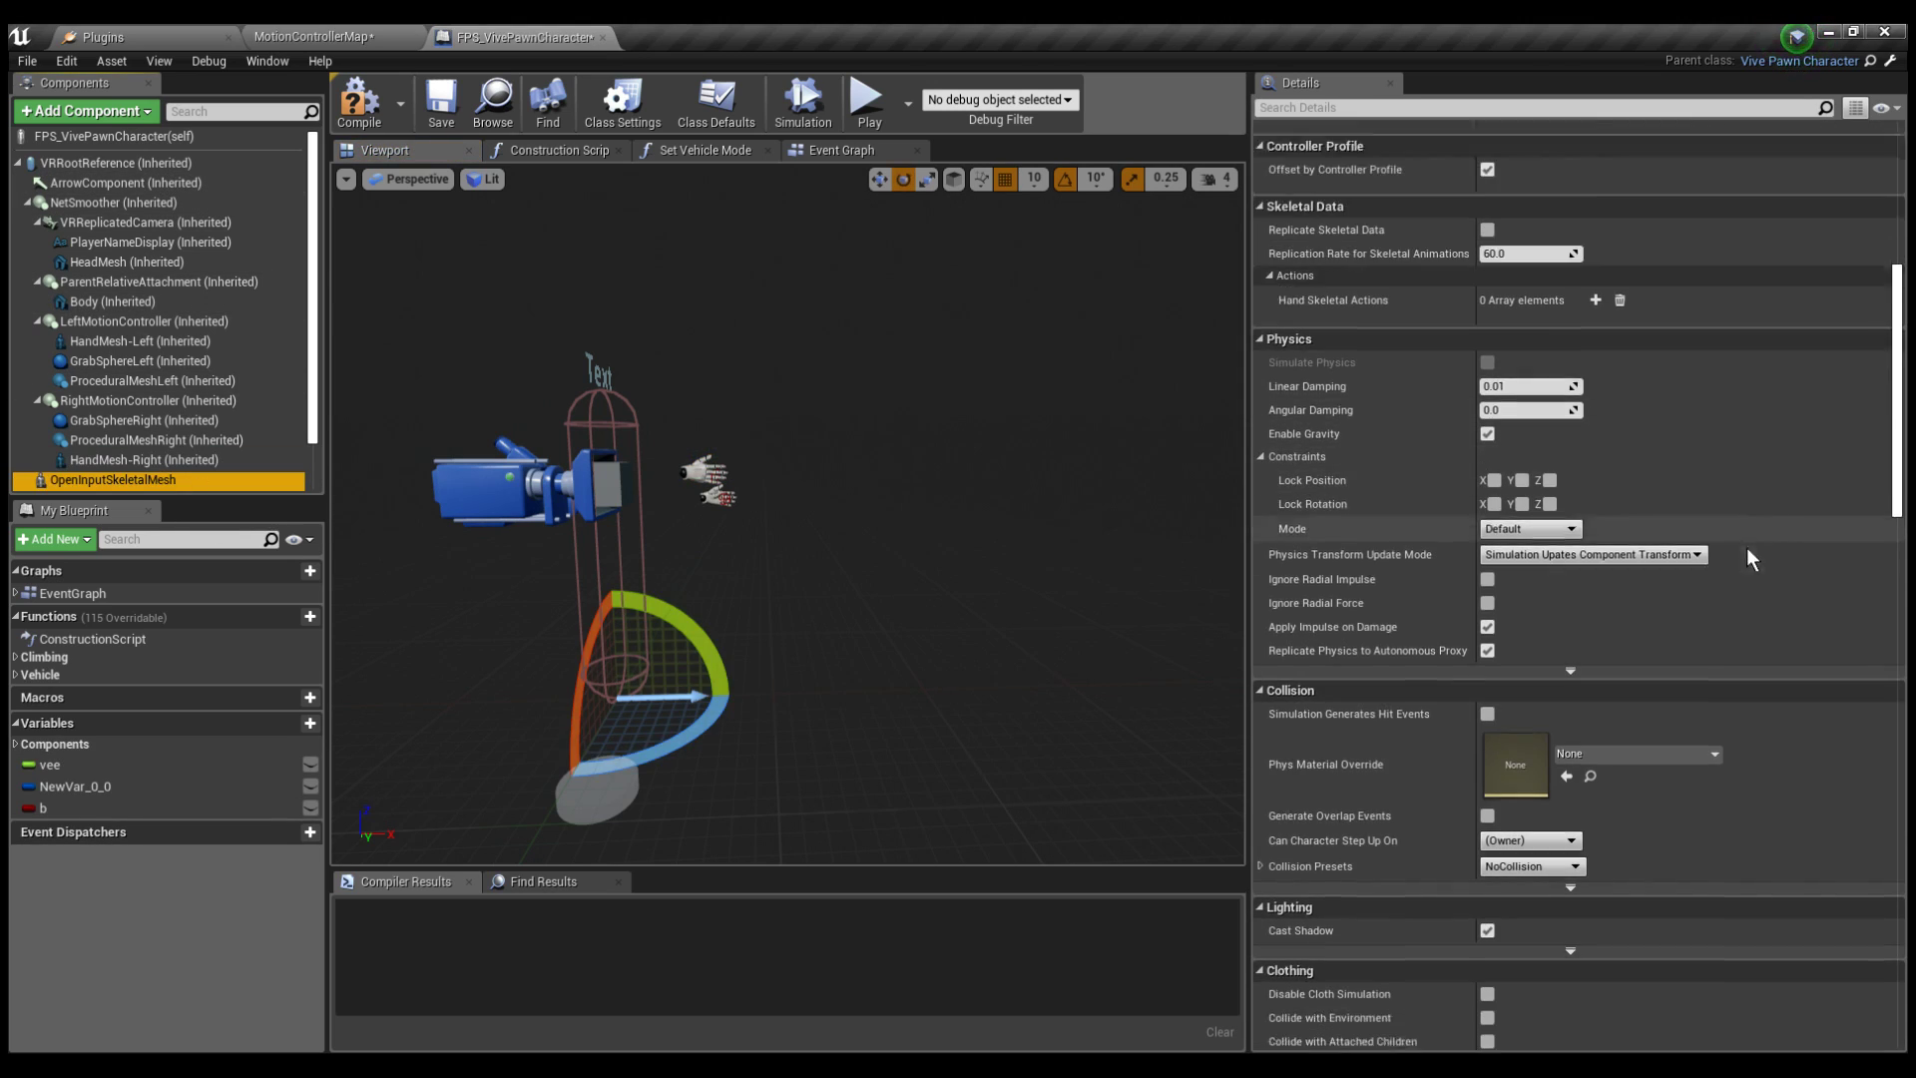
{"action": "scroll", "coordinate": [1720, 554], "scroll_direction": "up", "scroll_amount": 8}
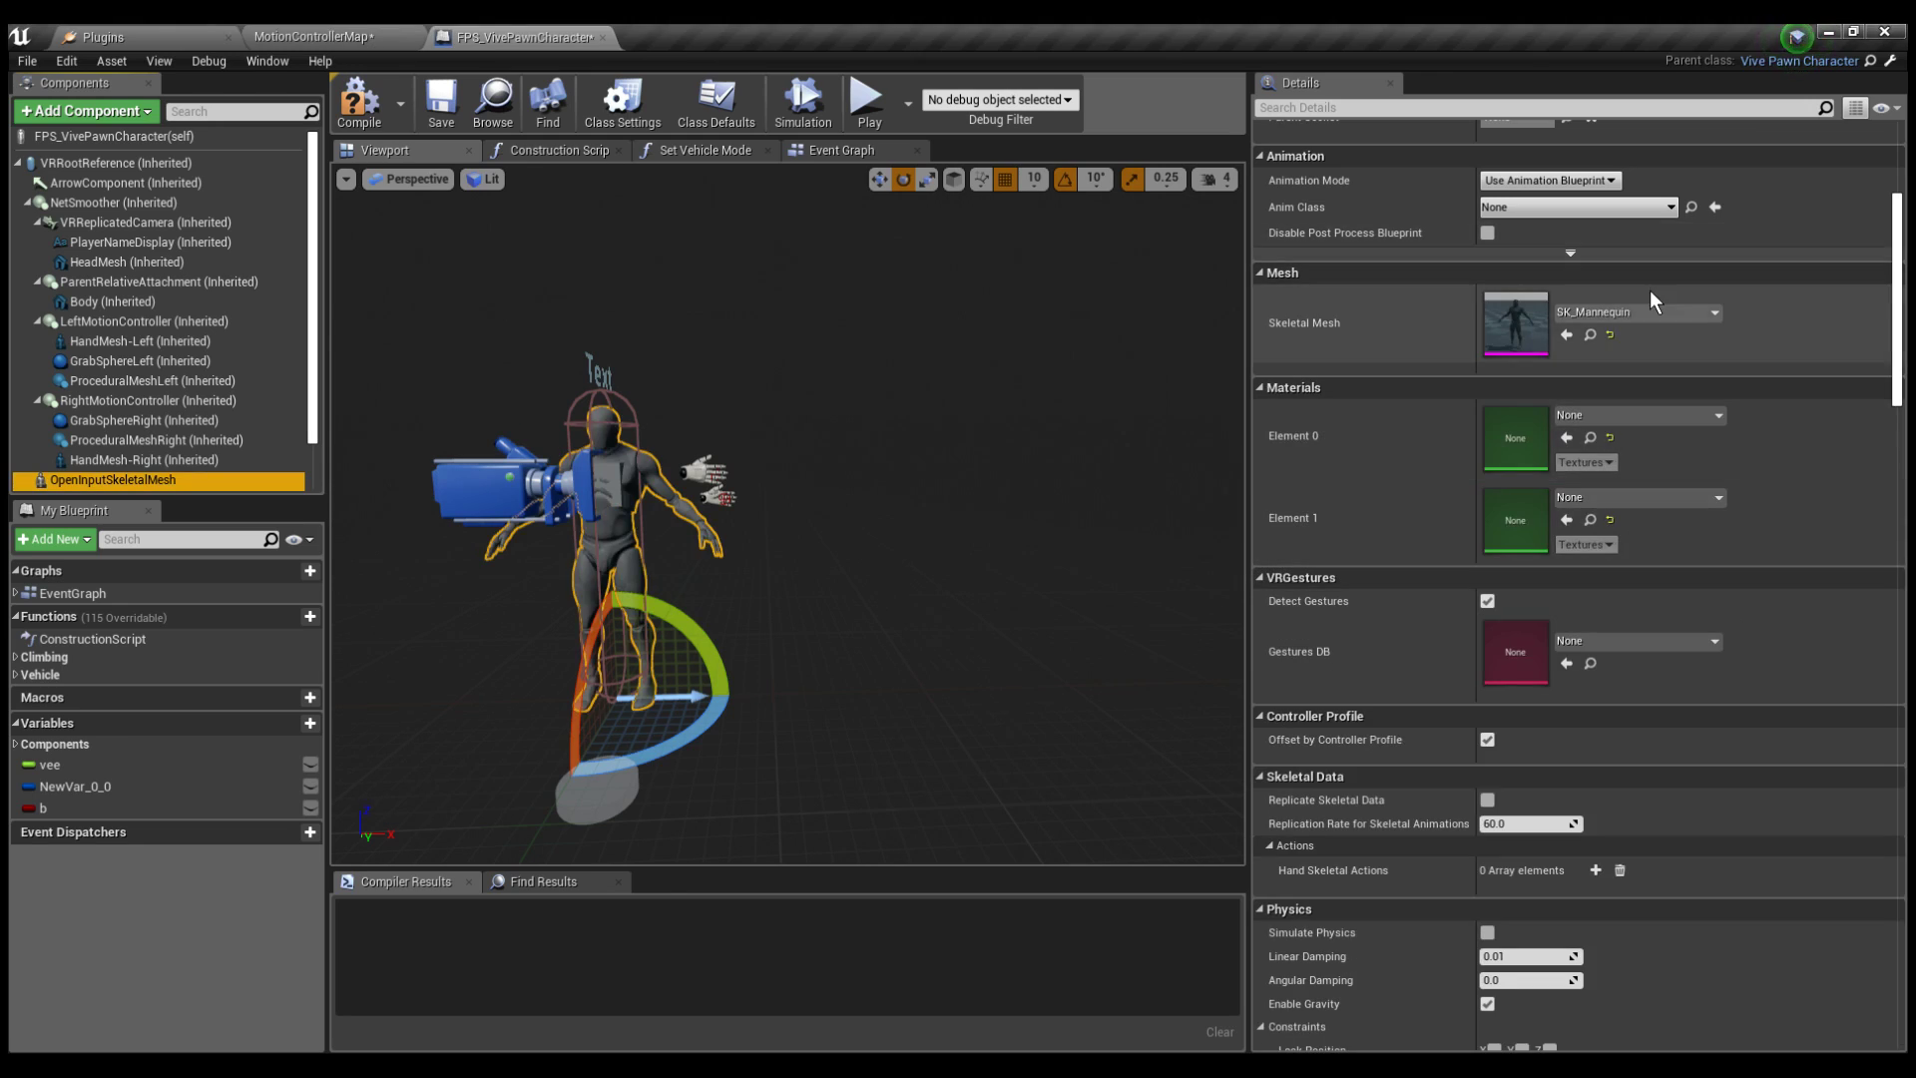
Move the mannequin to X 180, yaw it 90°, and set UE4_Mannequin_Skeleton_AnimBlueprint as Anim Class
{"action": "scroll", "coordinate": [1668, 421], "scroll_direction": "up", "scroll_amount": 3}
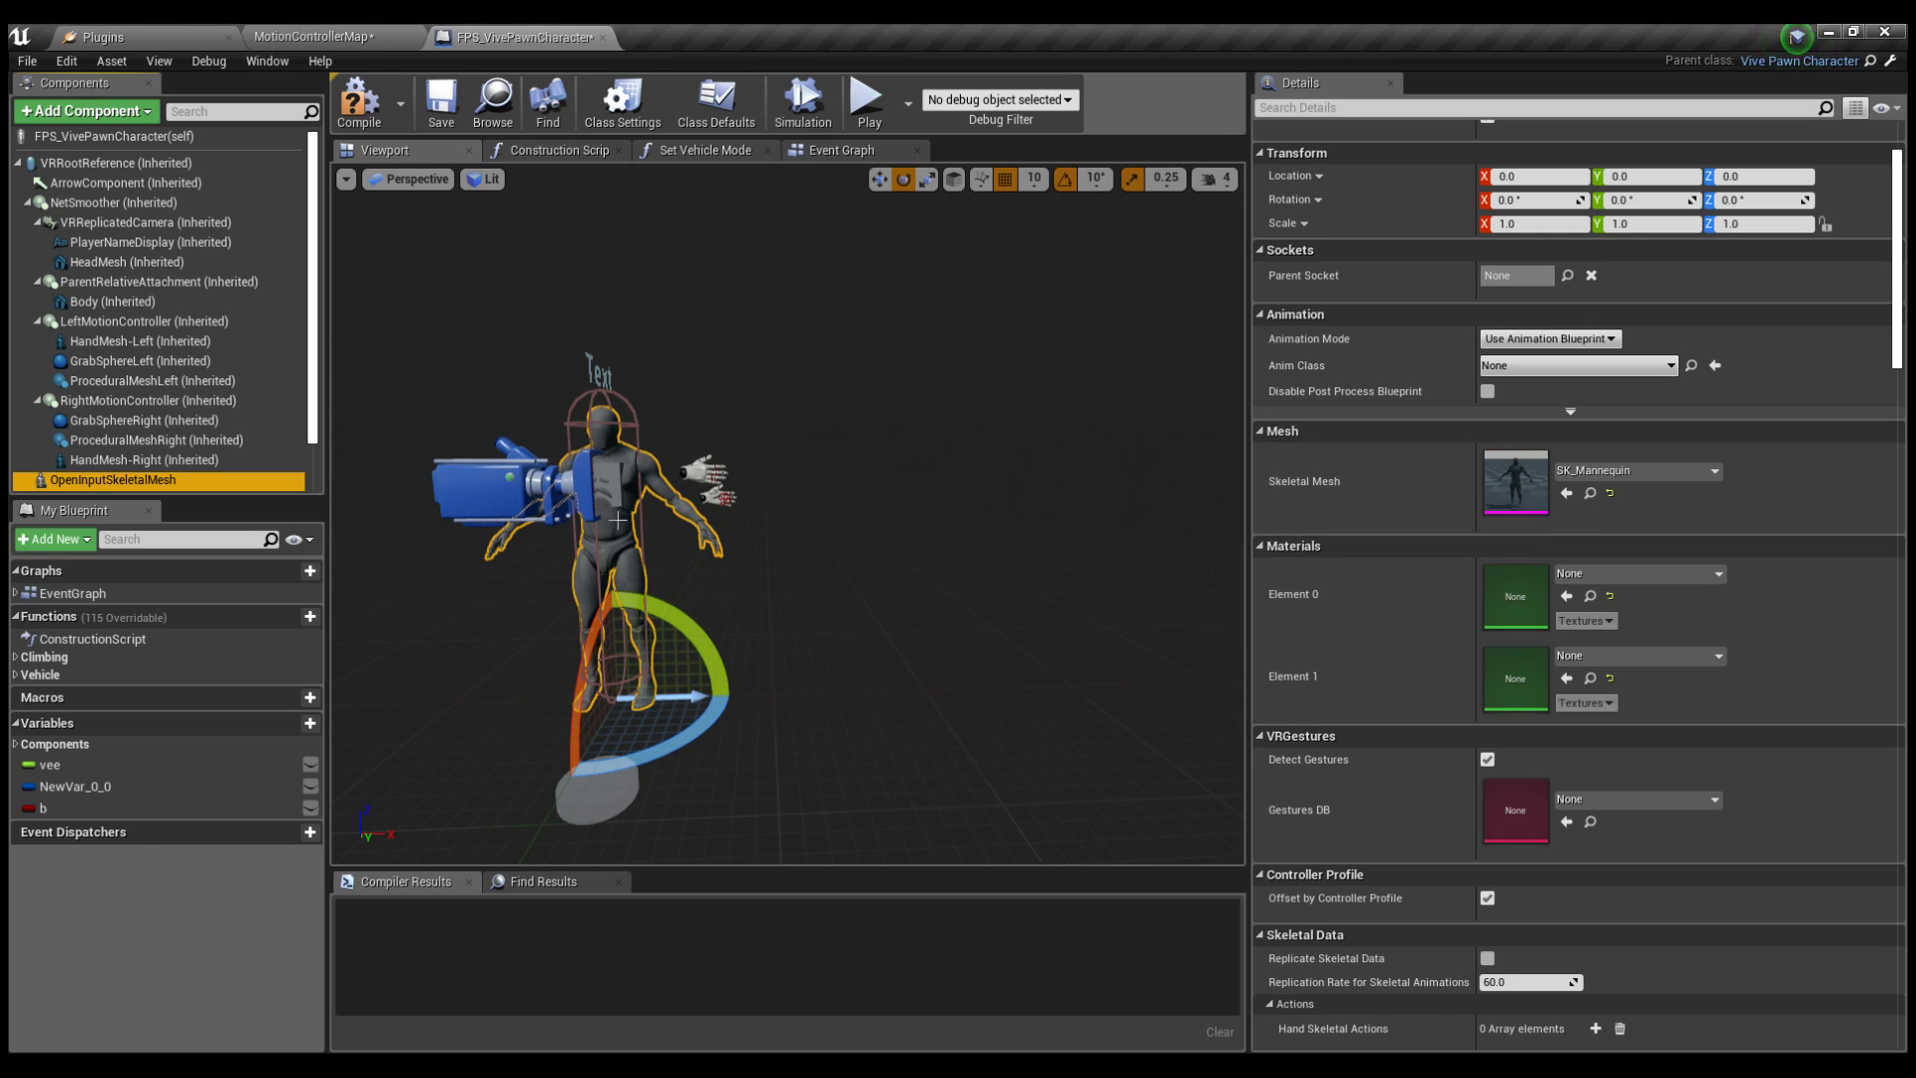
{"action": "left_click", "coordinate": [703, 696]}
{"action": "left_click", "coordinate": [699, 697]}
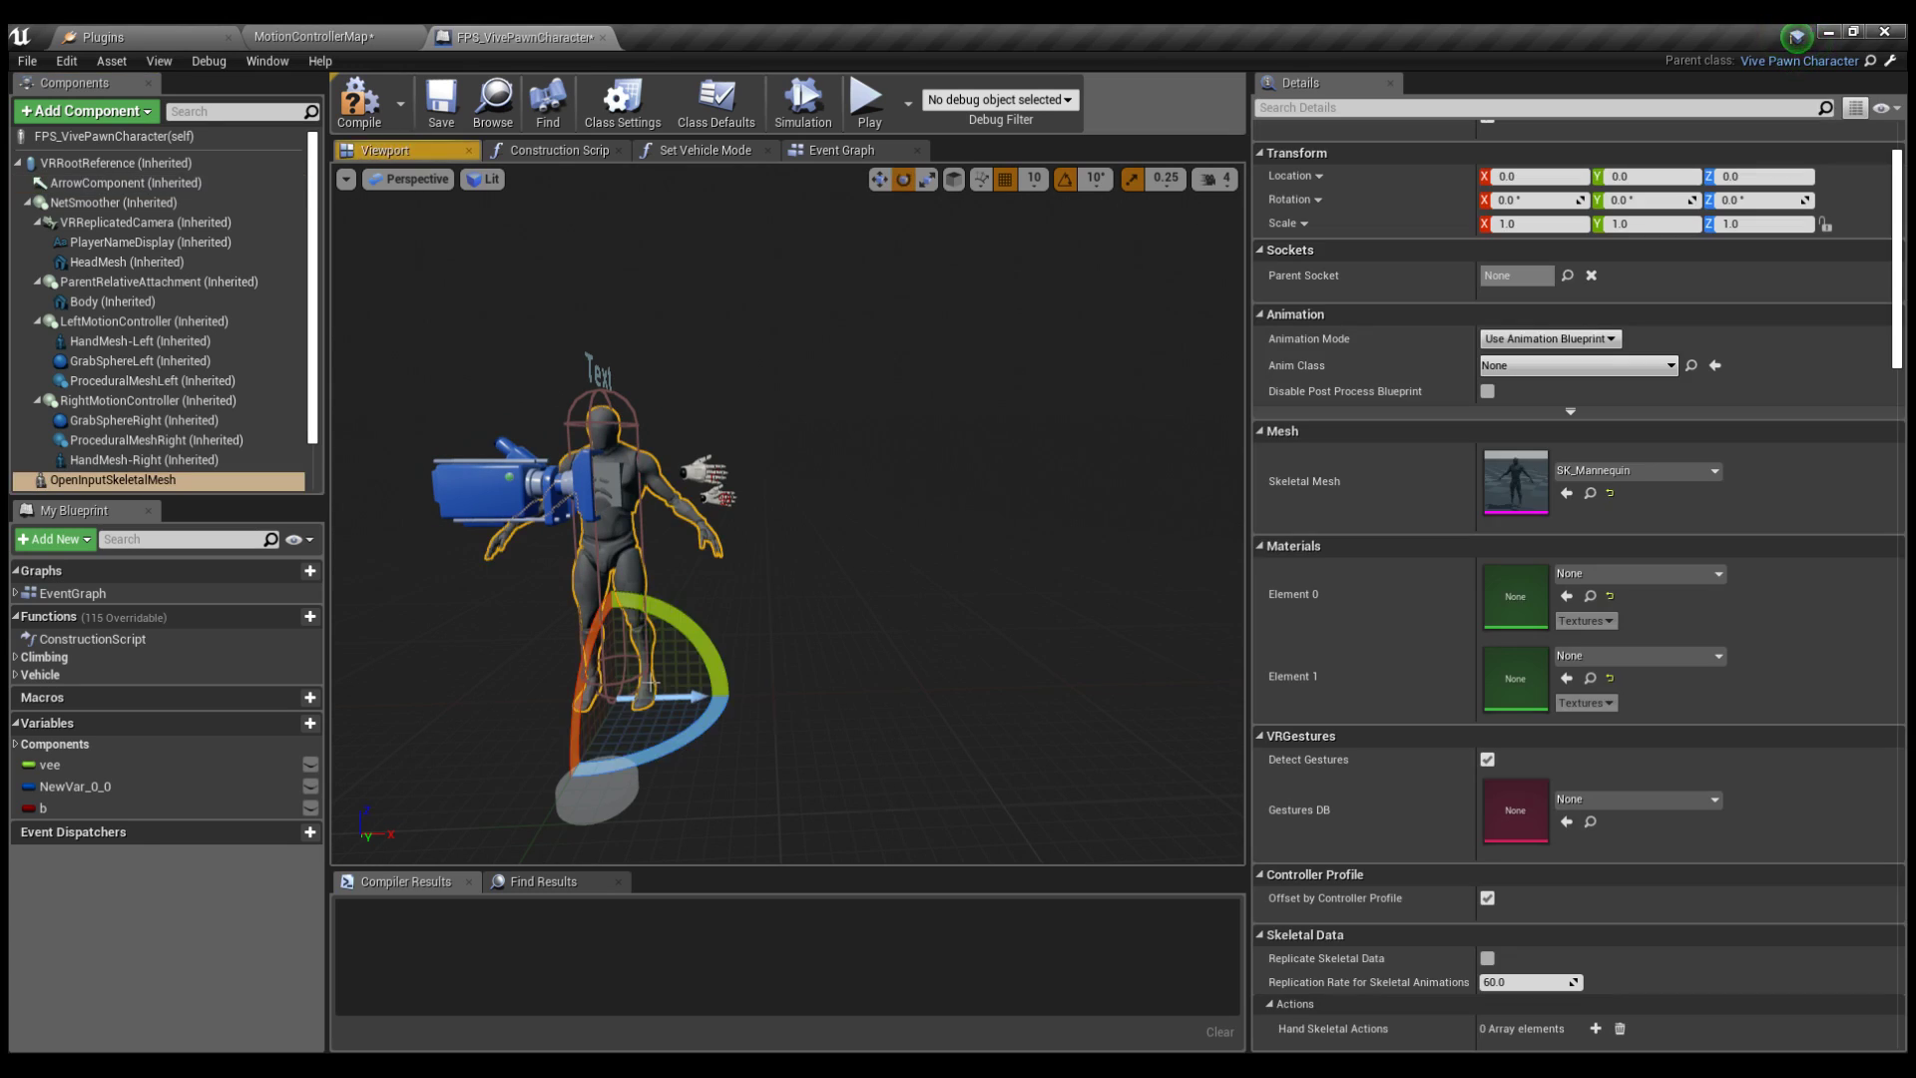
{"action": "key", "text": "w"}
{"action": "left_click_drag", "start_coordinate": [697, 699], "coordinate": [983, 700]}
{"action": "key", "text": "e"}
{"action": "left_click_drag", "start_coordinate": [983, 701], "coordinate": [1017, 718]}
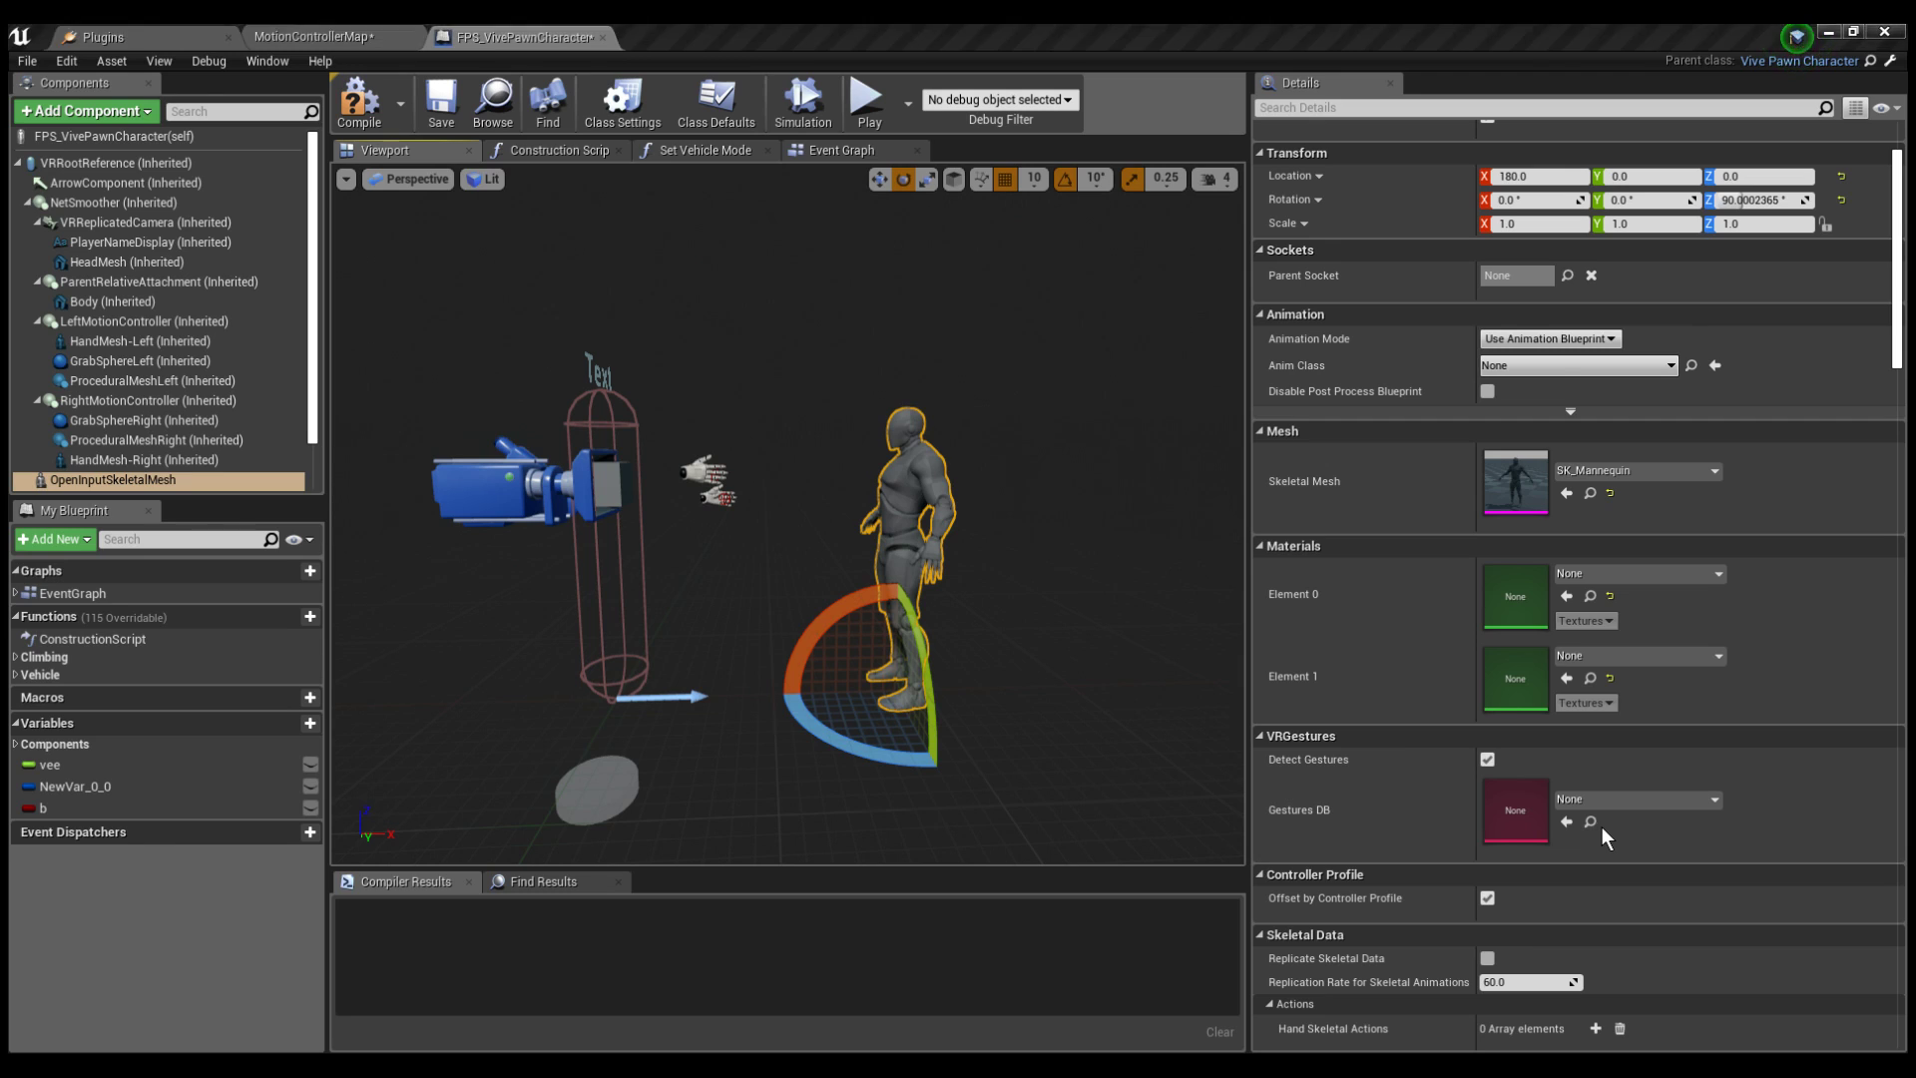
{"action": "left_click", "coordinate": [1714, 365]}
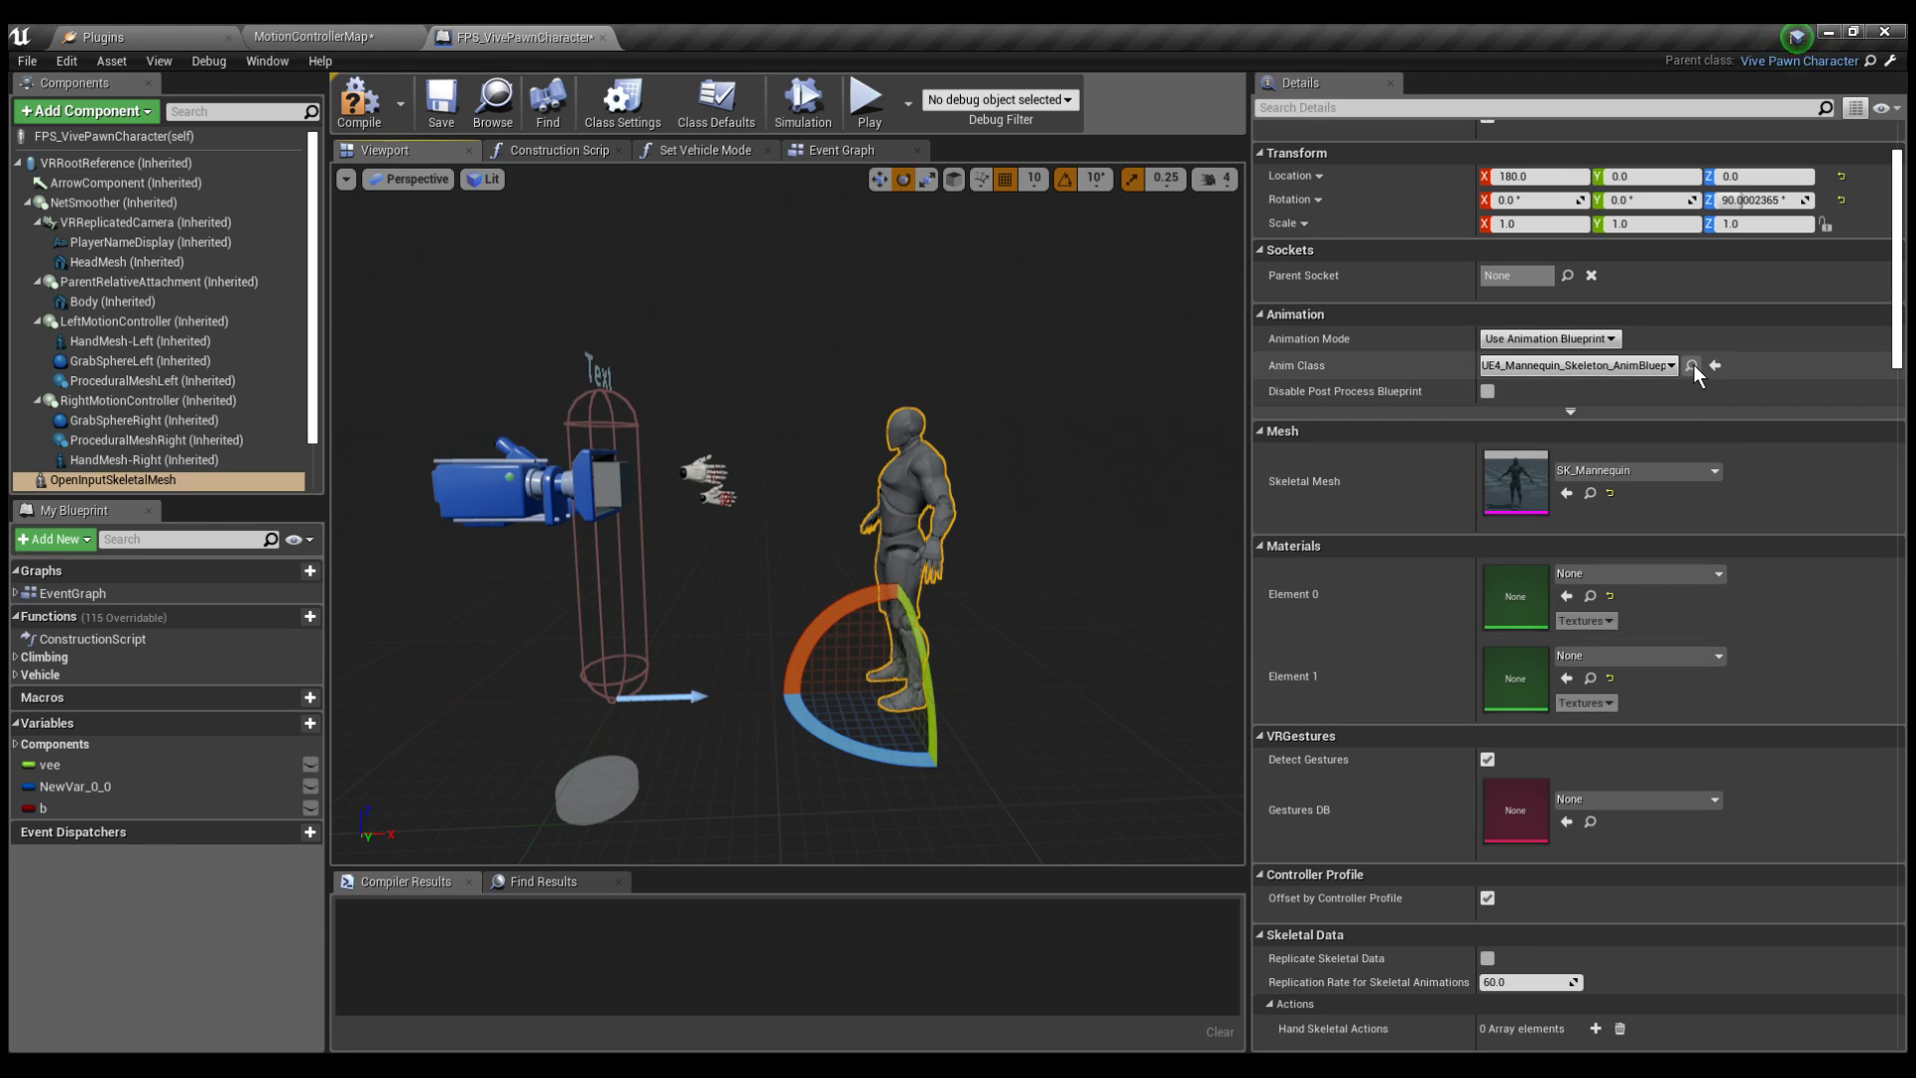
{"action": "left_click", "coordinate": [1692, 365]}
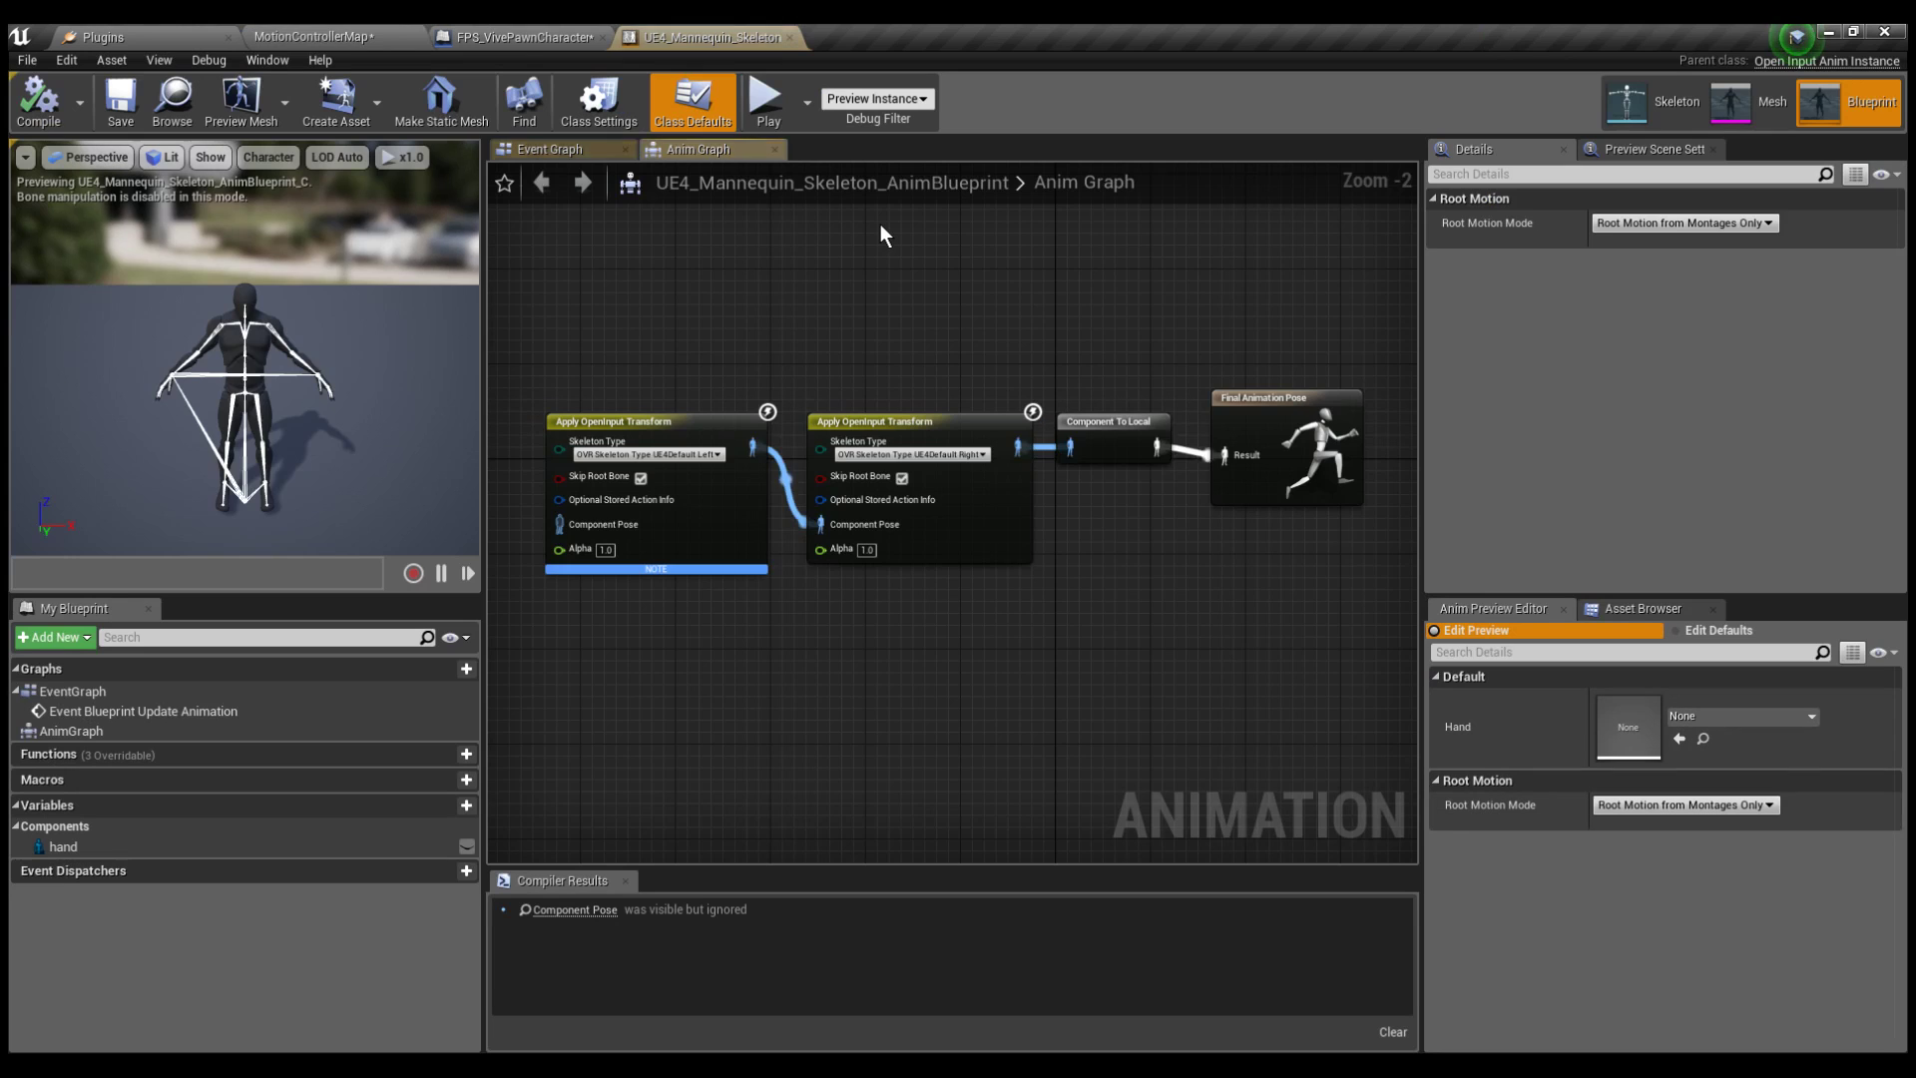
Shift the left-hand OpenInput node and review the anim blueprint's Class Settings
{"action": "scroll", "coordinate": [808, 406], "scroll_direction": "down", "scroll_amount": 1}
{"action": "left_click_drag", "start_coordinate": [664, 440], "coordinate": [677, 428]}
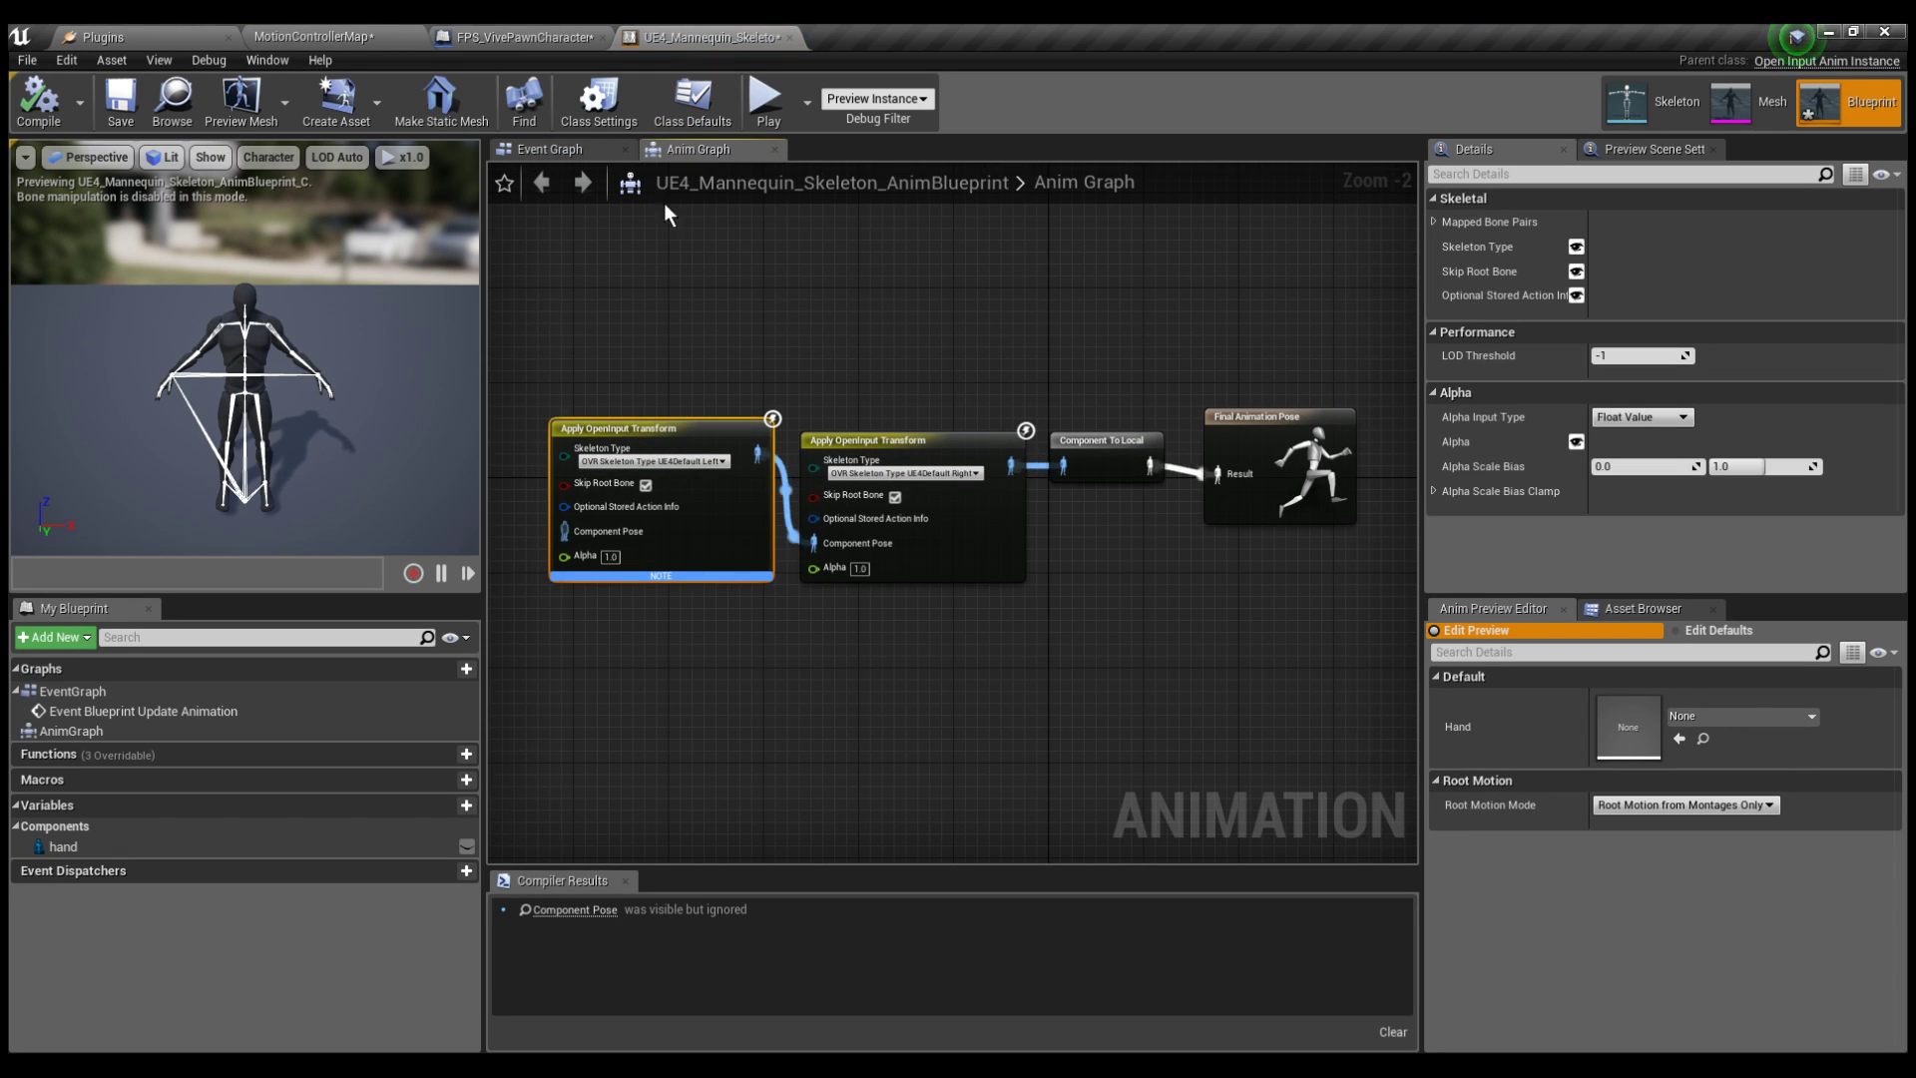
{"action": "left_click", "coordinate": [599, 100]}
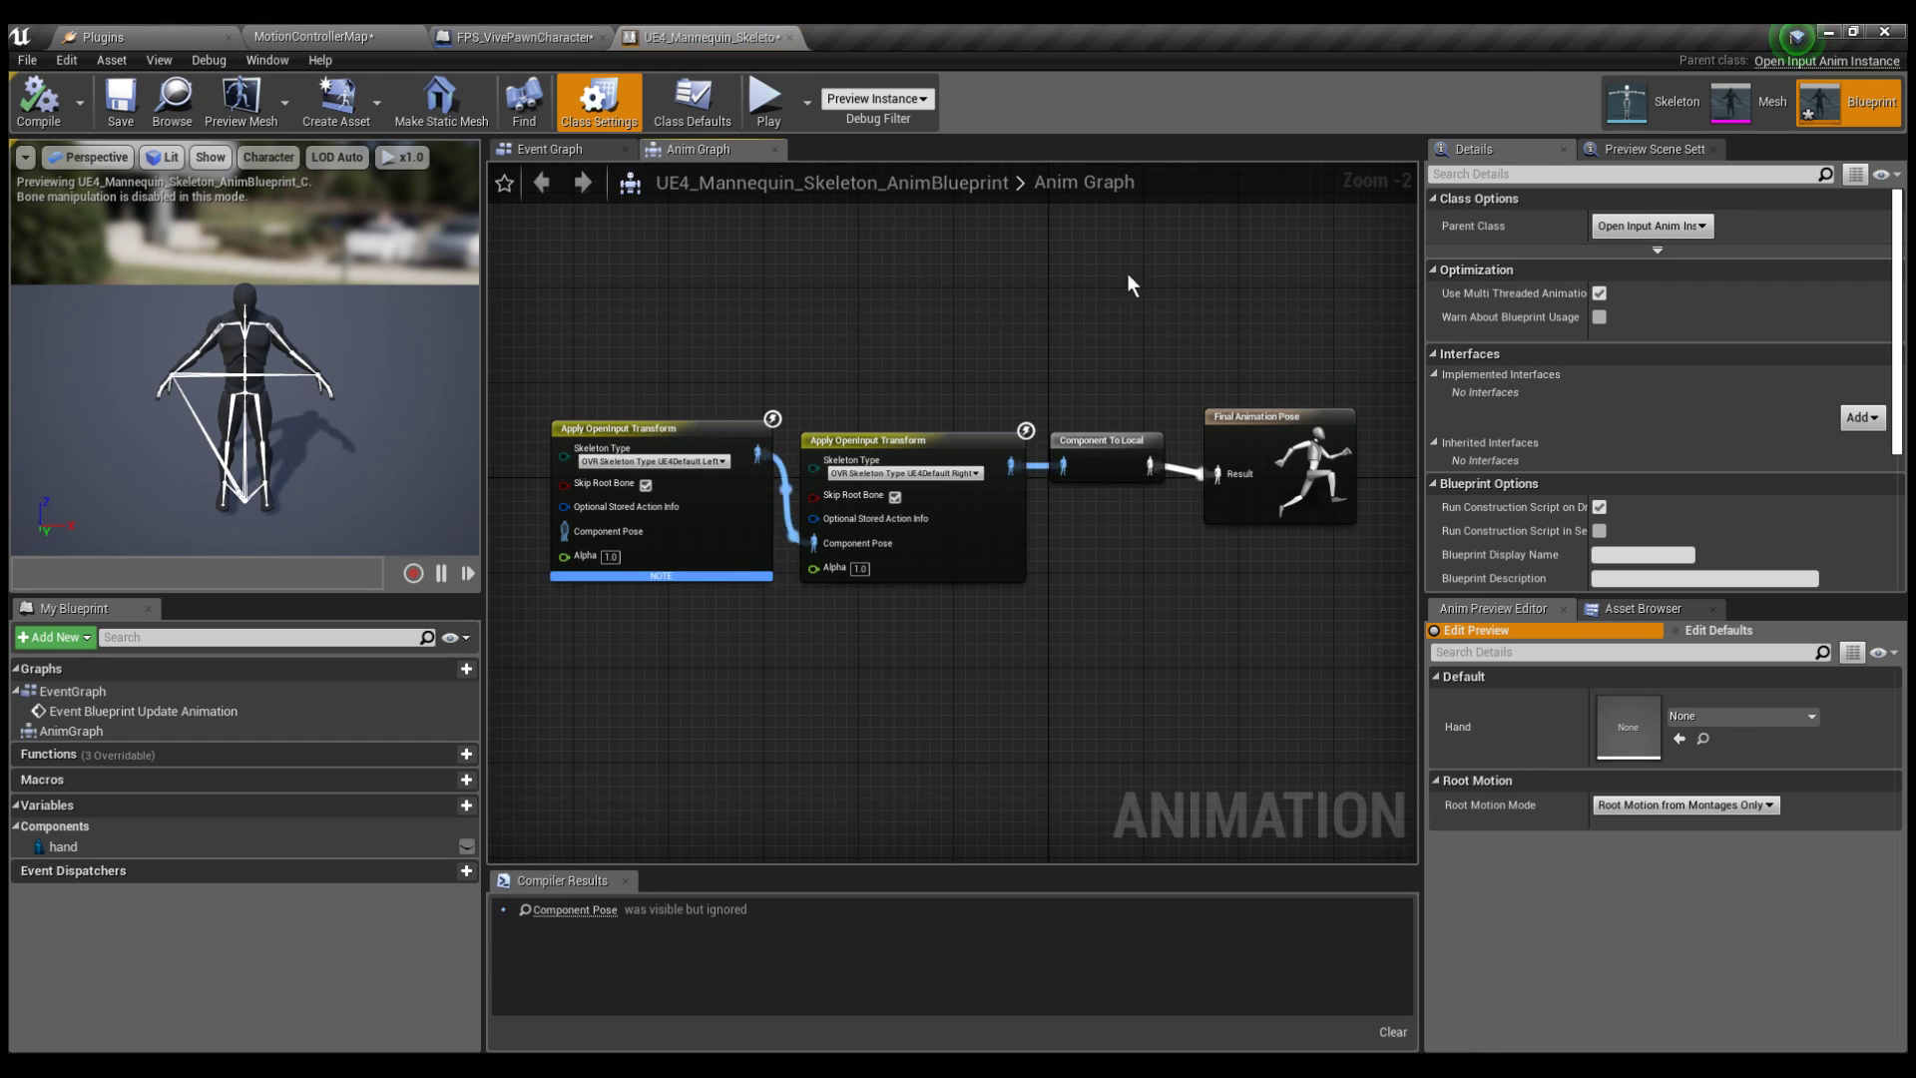
{"action": "scroll", "coordinate": [768, 385], "scroll_direction": "up", "scroll_amount": 2}
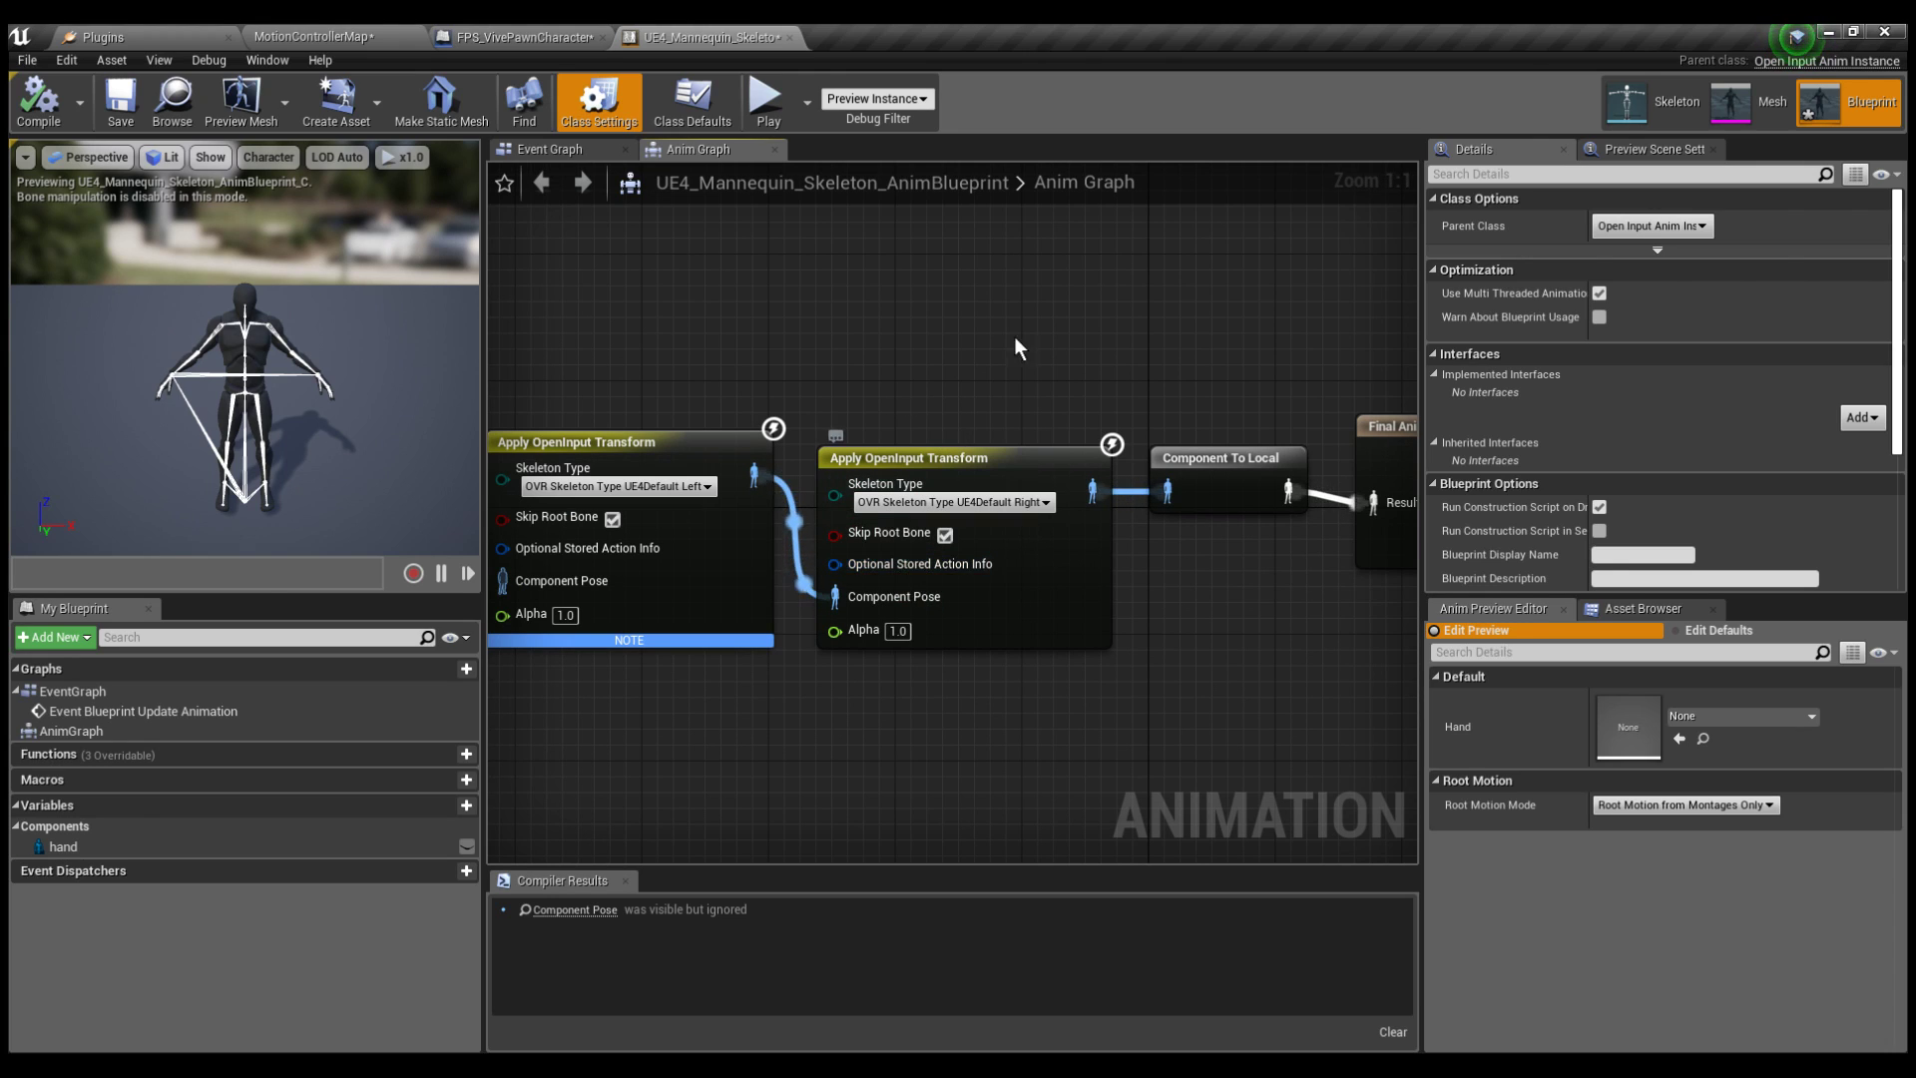
{"action": "scroll", "coordinate": [1013, 337], "scroll_direction": "down", "scroll_amount": 2}
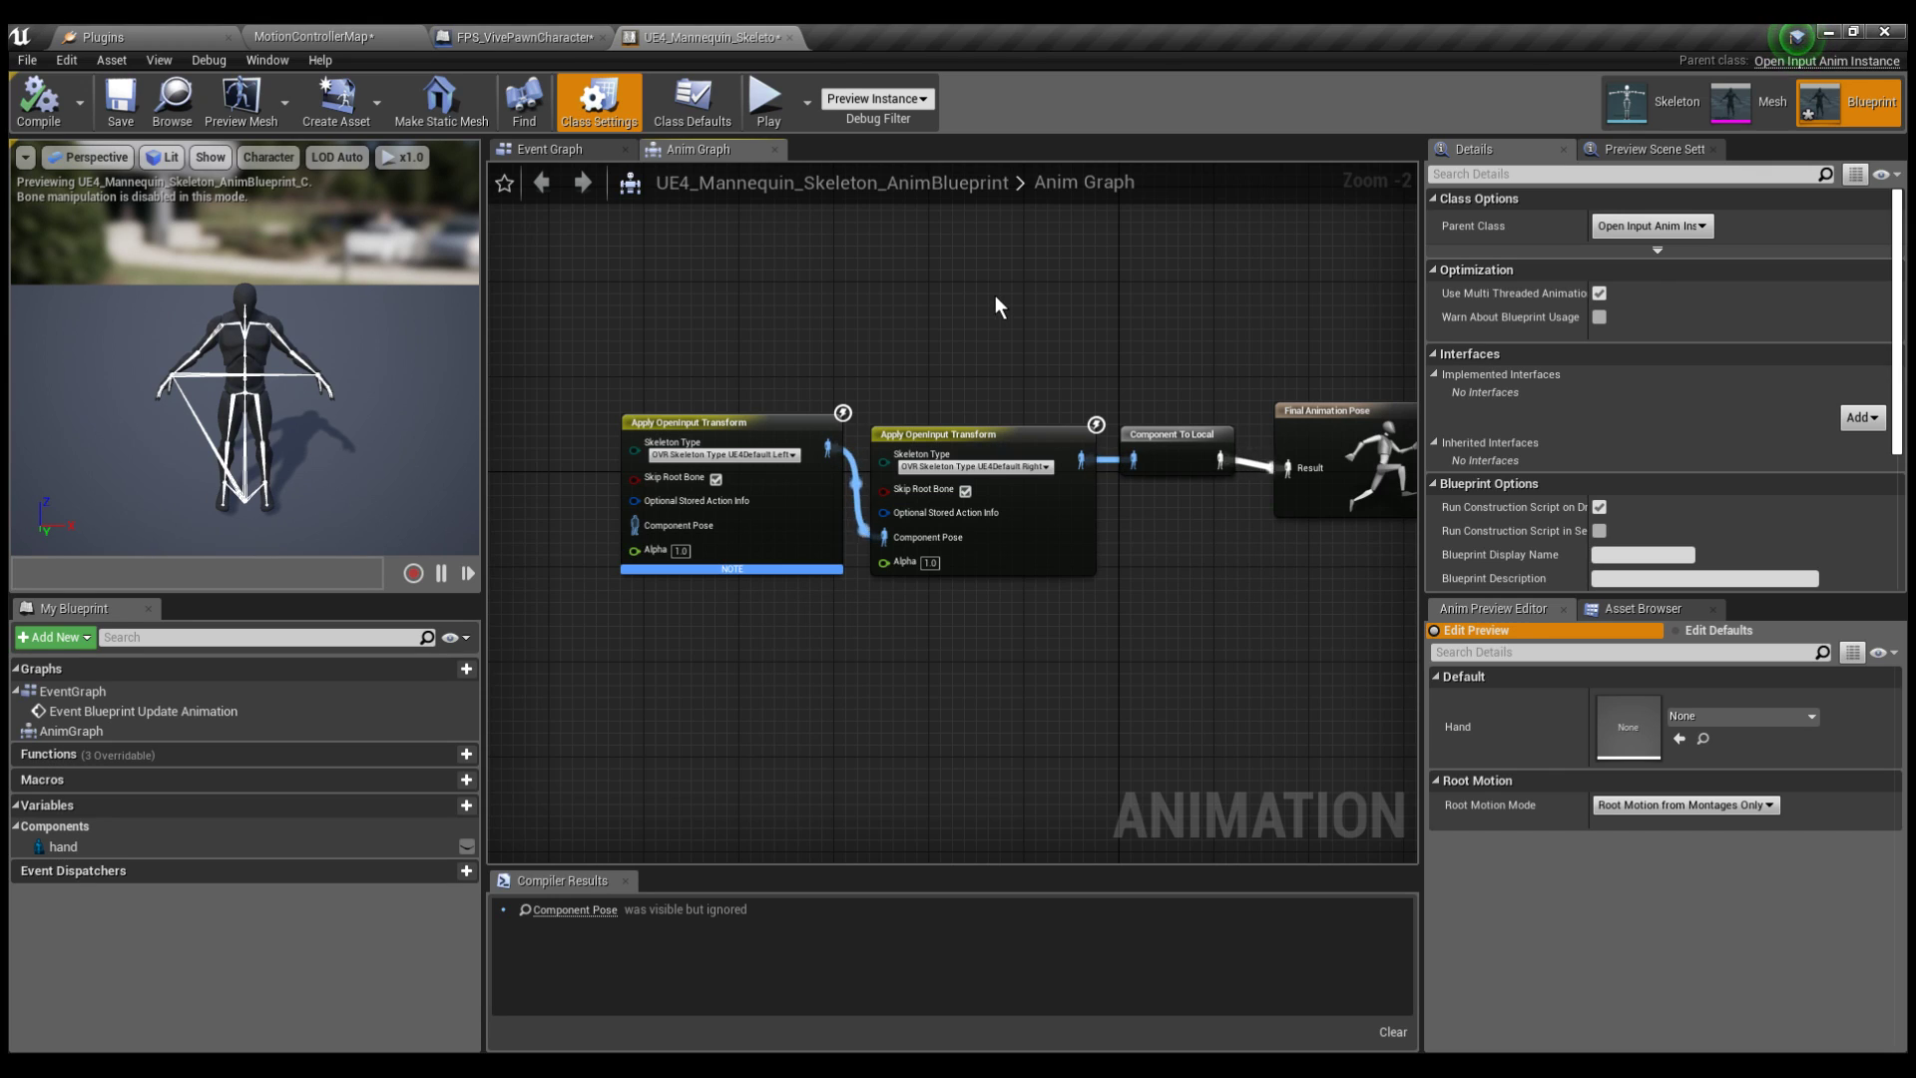
{"action": "scroll", "coordinate": [1038, 359], "scroll_direction": "down", "scroll_amount": 1}
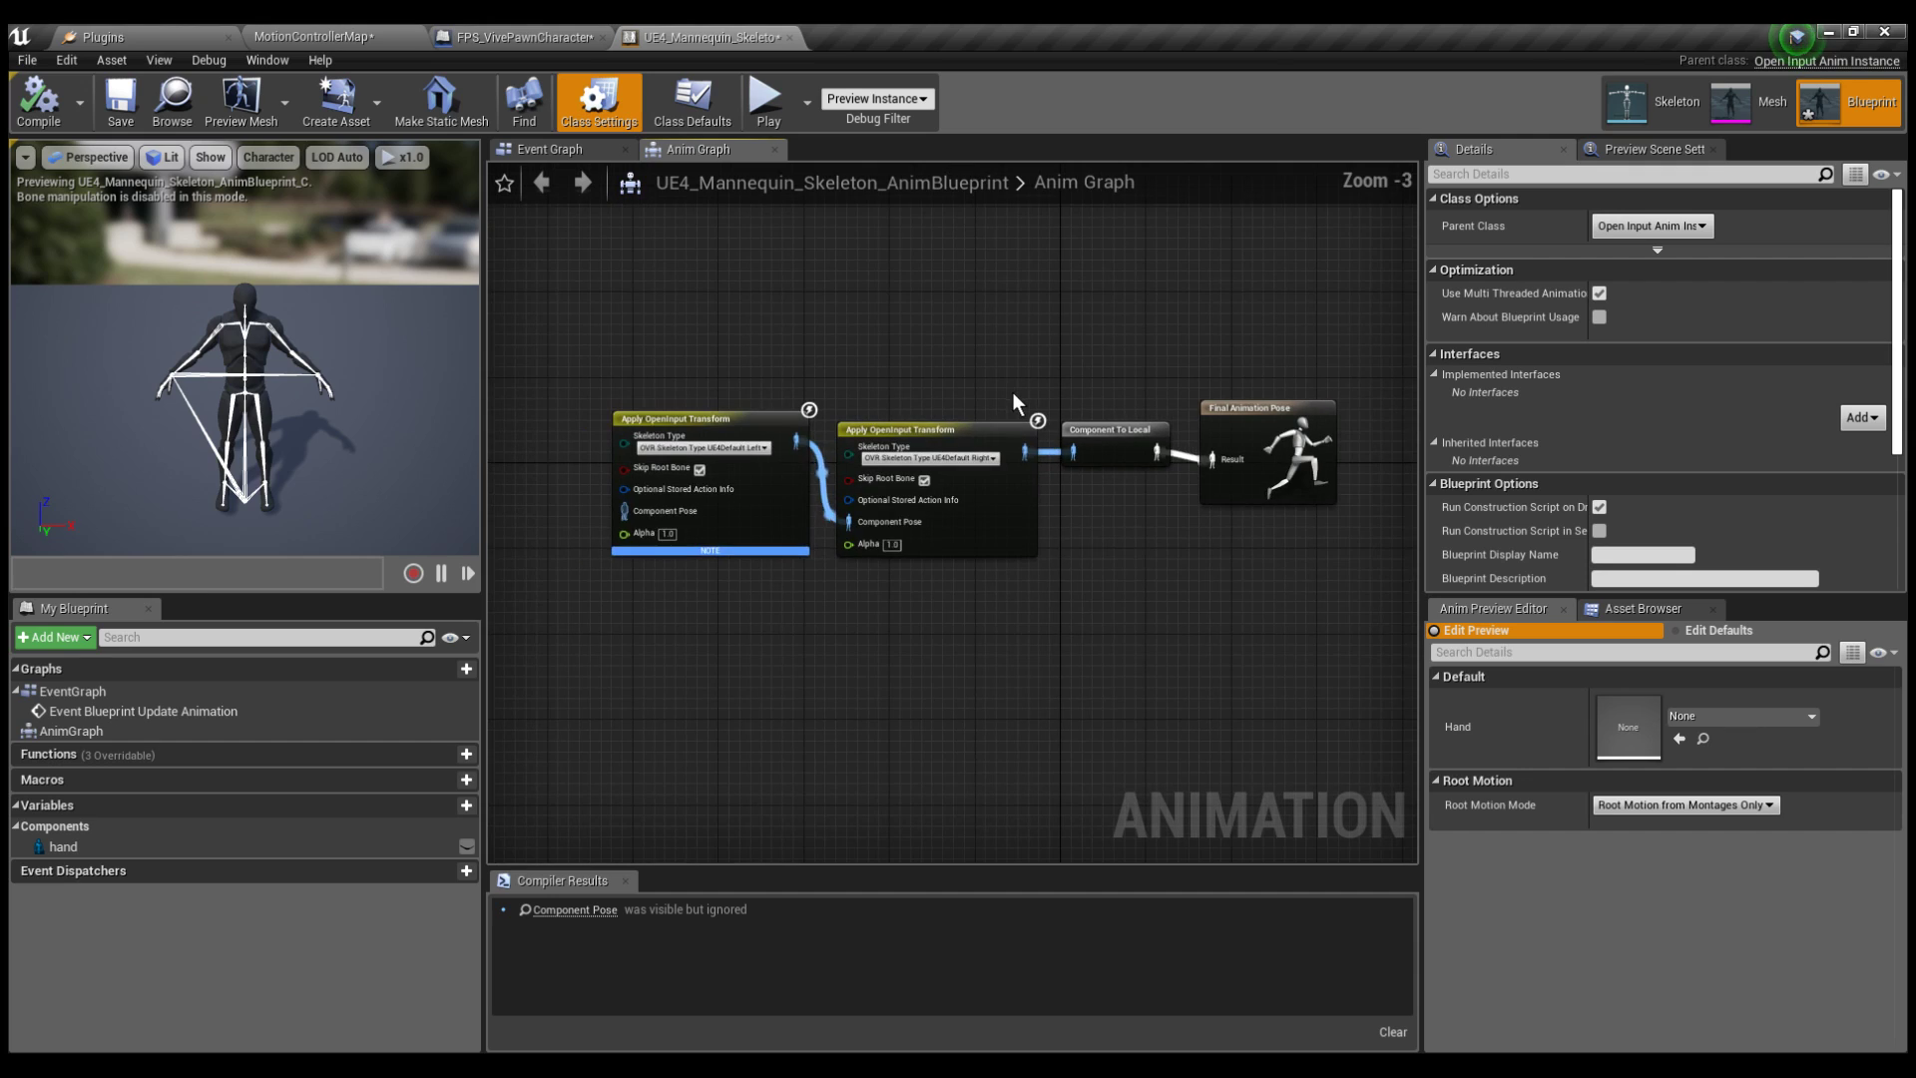
{"action": "scroll", "coordinate": [950, 331], "scroll_direction": "up", "scroll_amount": 1}
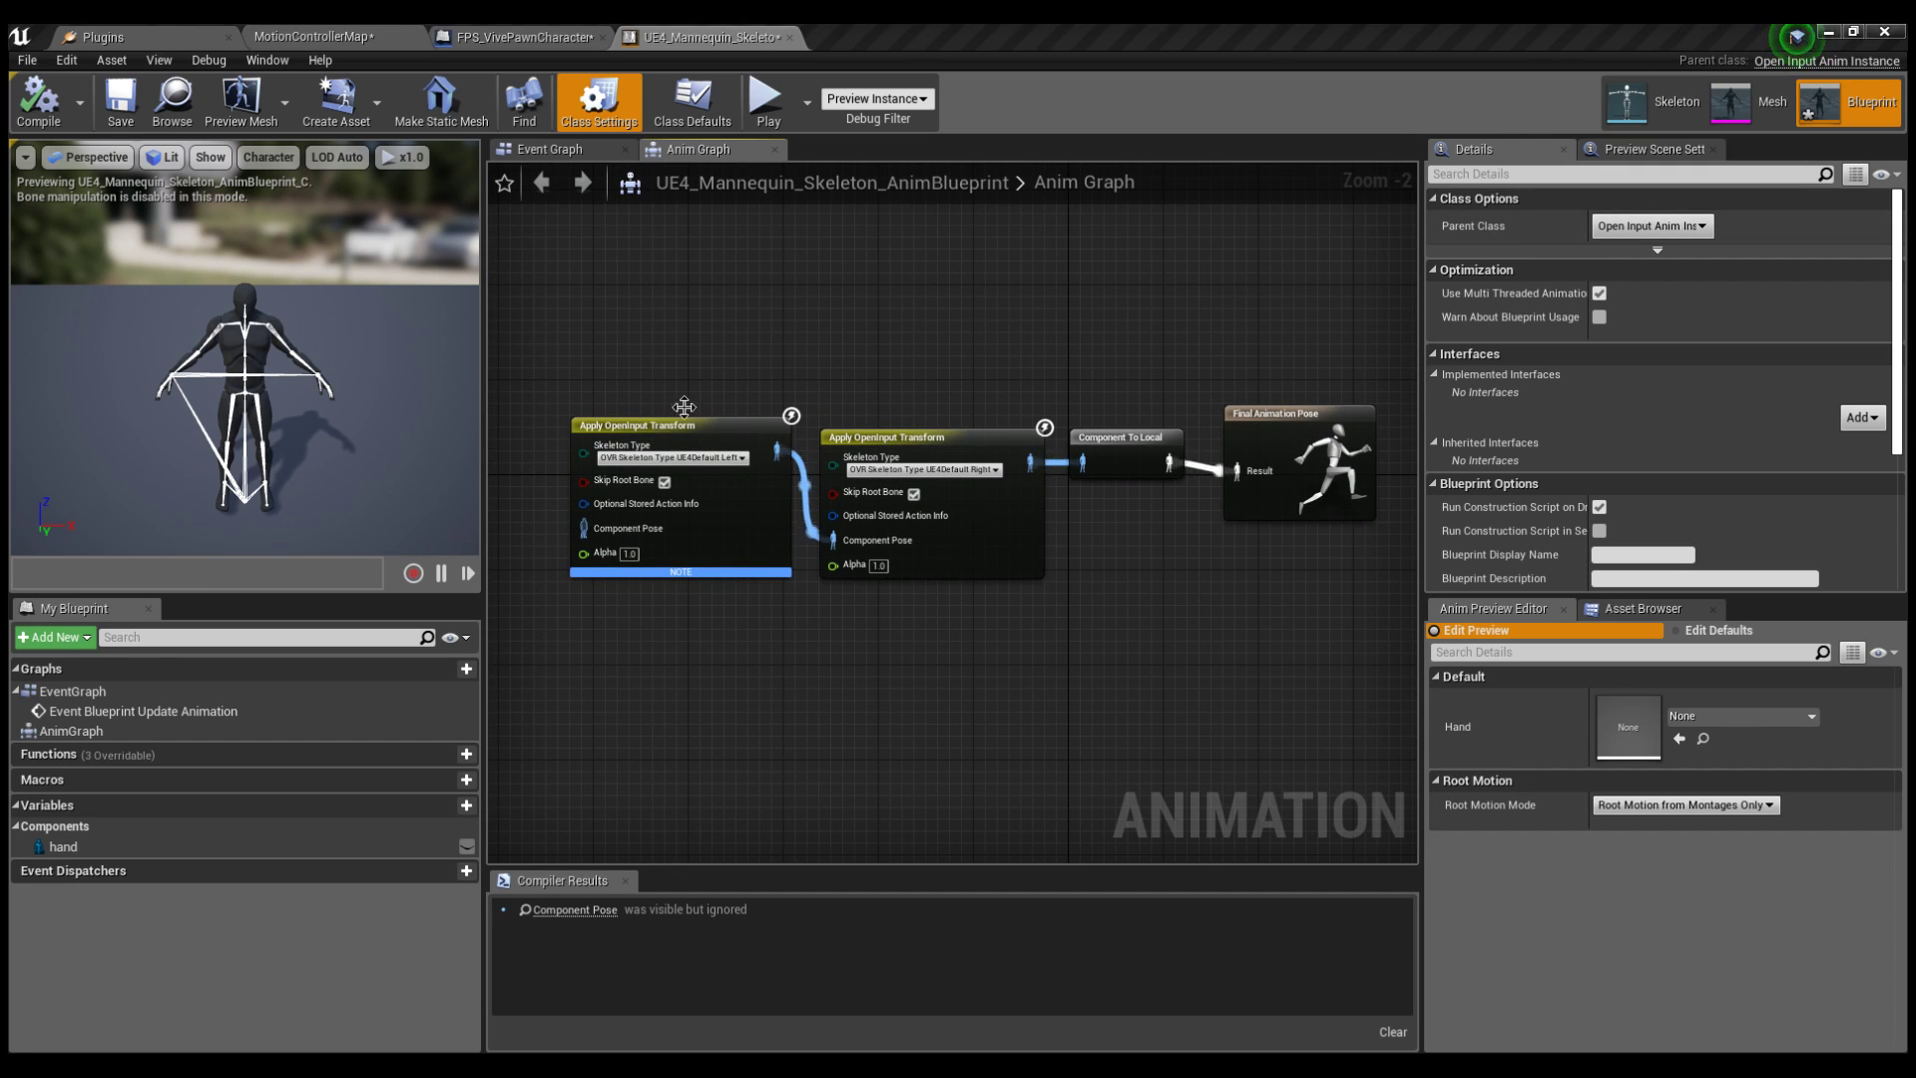
{"action": "scroll", "coordinate": [819, 357], "scroll_direction": "up", "scroll_amount": 2}
Inspect the right-hand Apply OpenInput Transform node and nudge the left-hand node slightly upward
{"action": "left_click", "coordinate": [955, 465]}
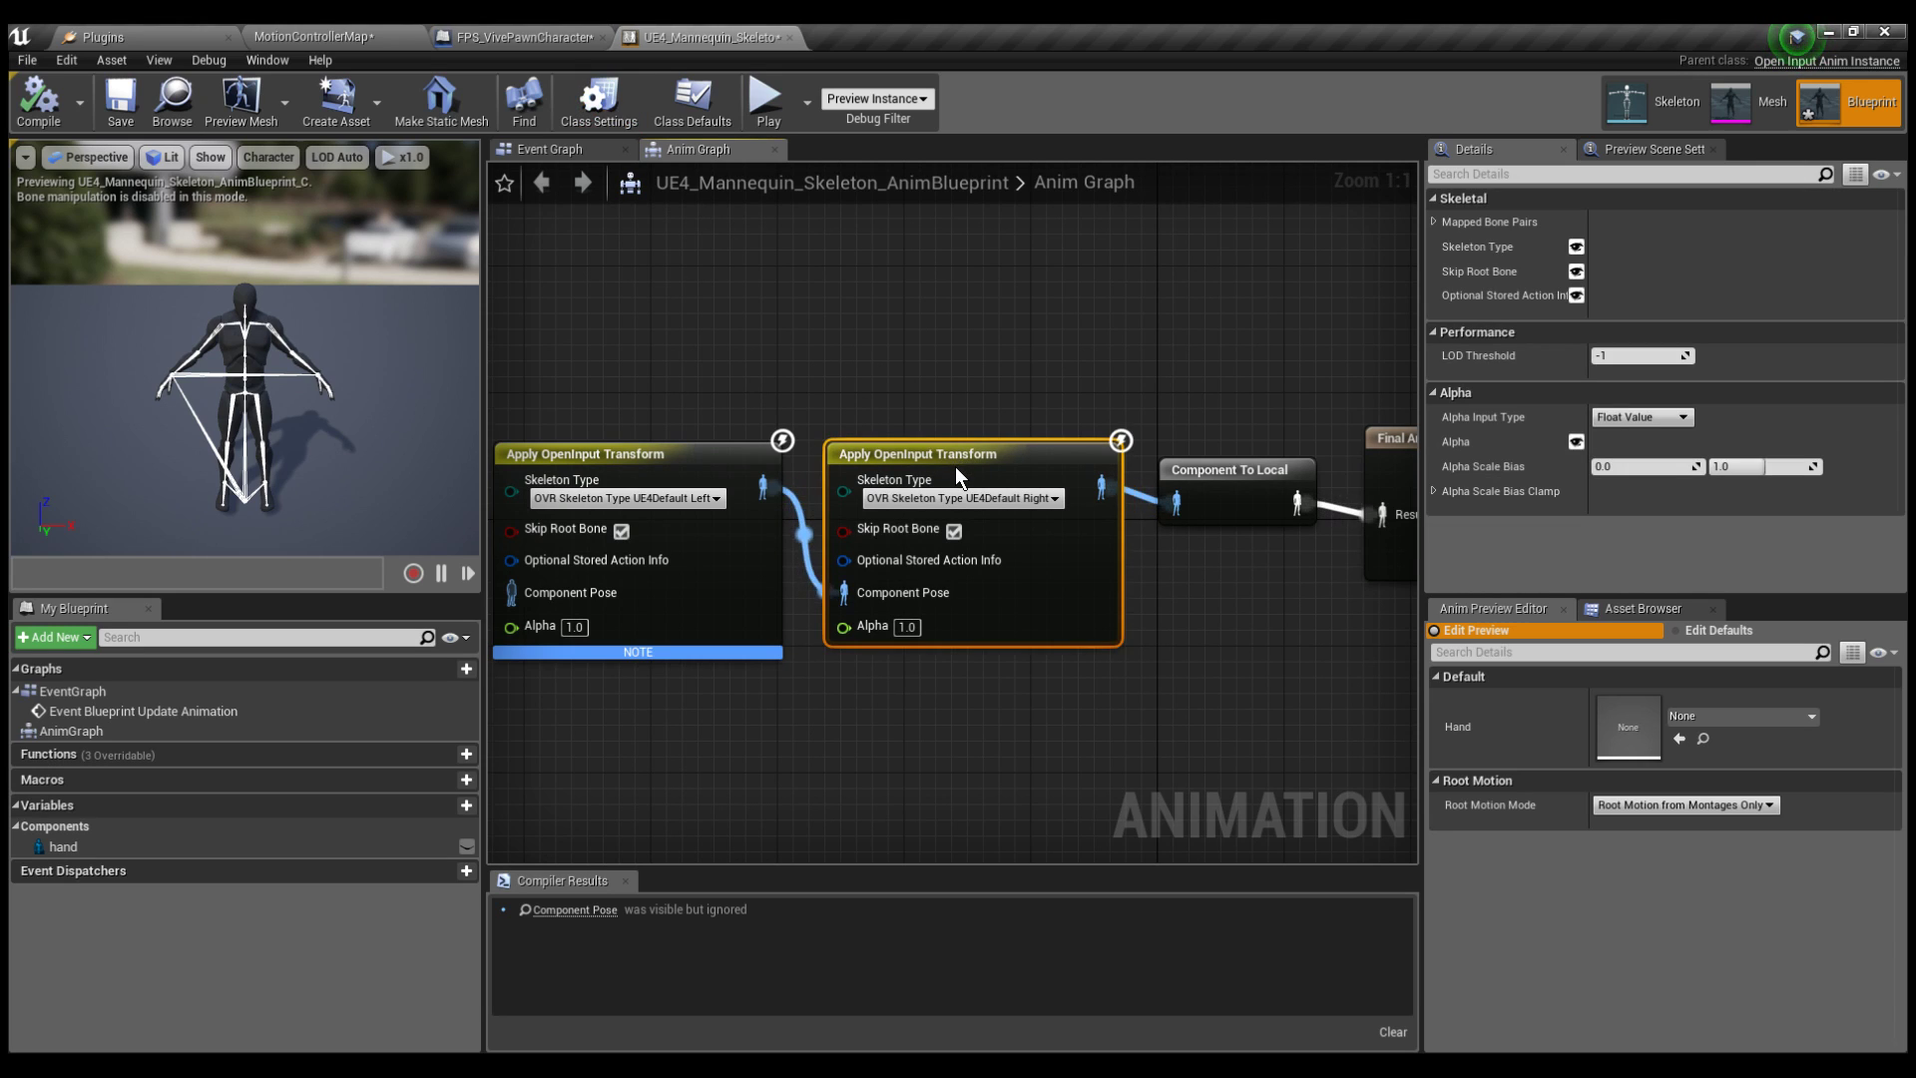
{"action": "scroll", "coordinate": [1014, 361], "scroll_direction": "down", "scroll_amount": 2}
{"action": "scroll", "coordinate": [998, 365], "scroll_direction": "up", "scroll_amount": 1}
{"action": "scroll", "coordinate": [975, 362], "scroll_direction": "down", "scroll_amount": 1}
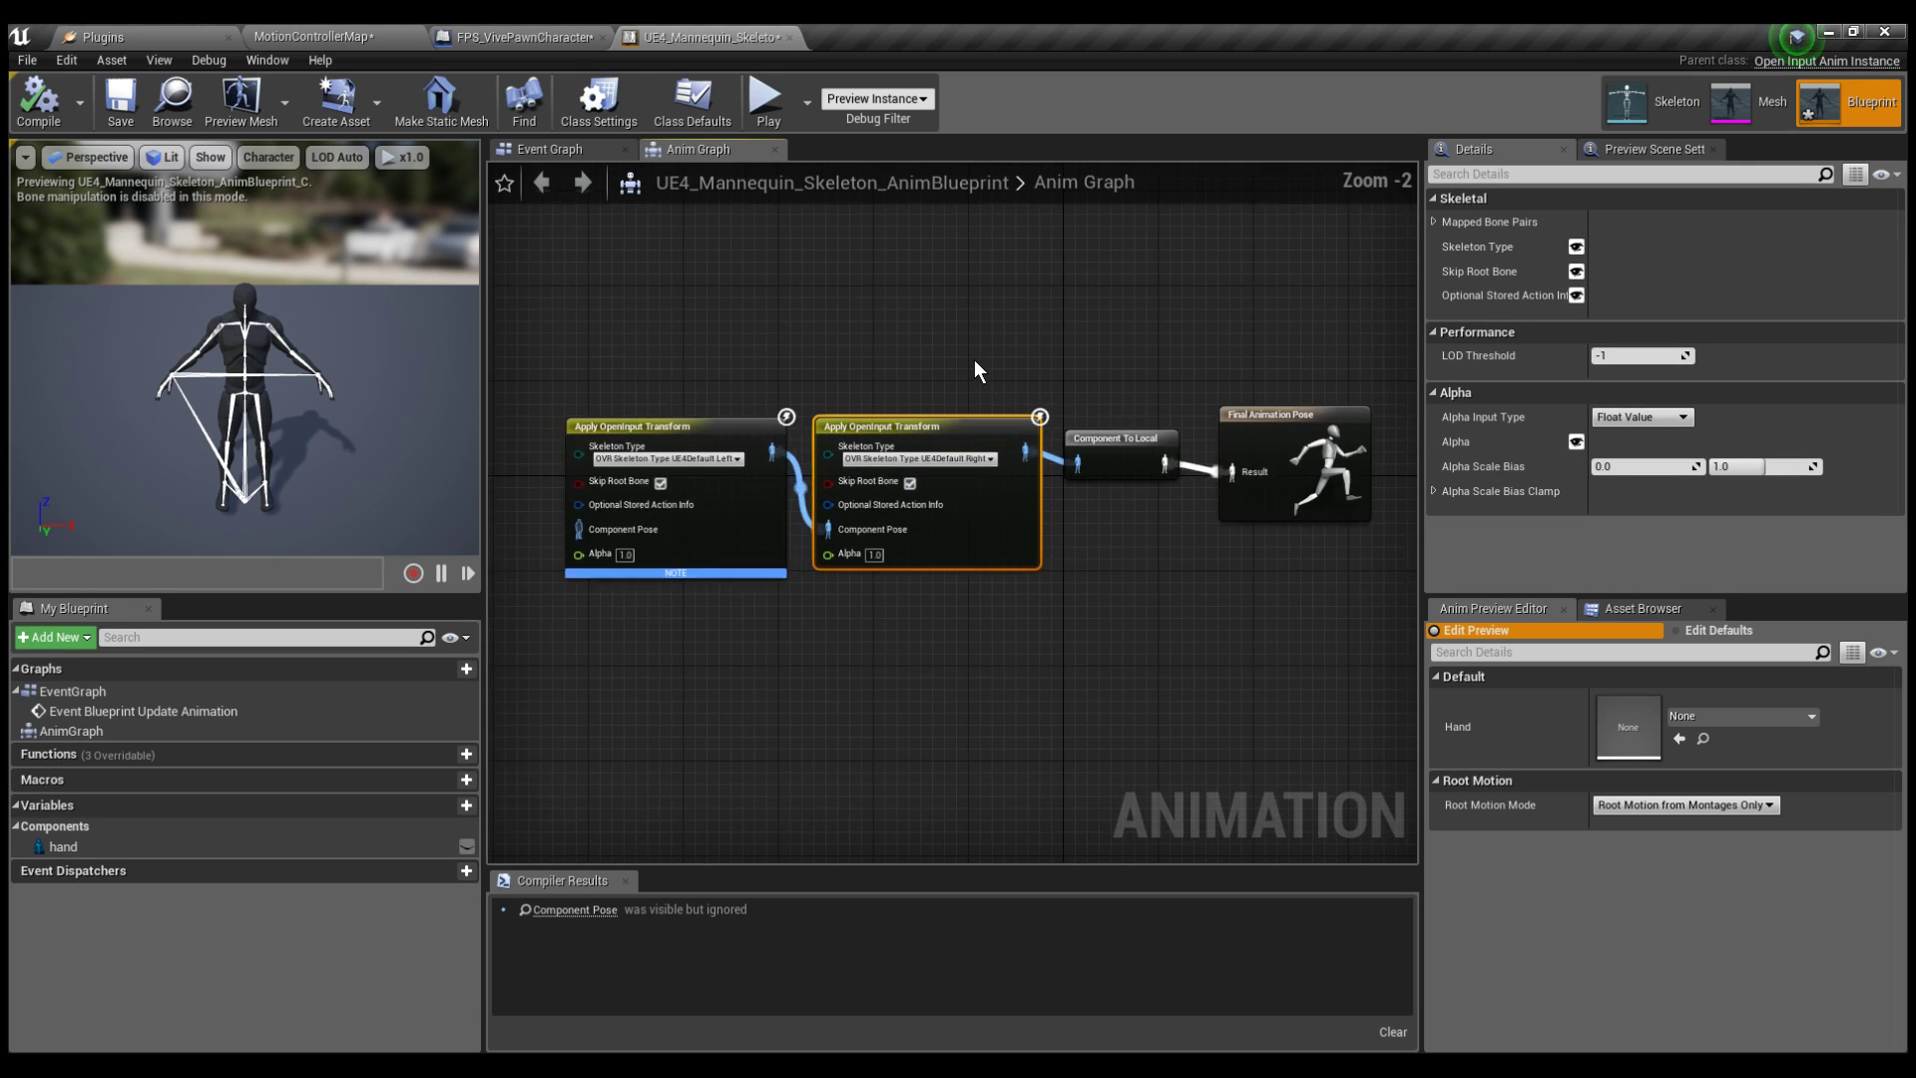
{"action": "scroll", "coordinate": [928, 363], "scroll_direction": "up", "scroll_amount": 1}
{"action": "left_click_drag", "start_coordinate": [729, 445], "coordinate": [730, 431]}
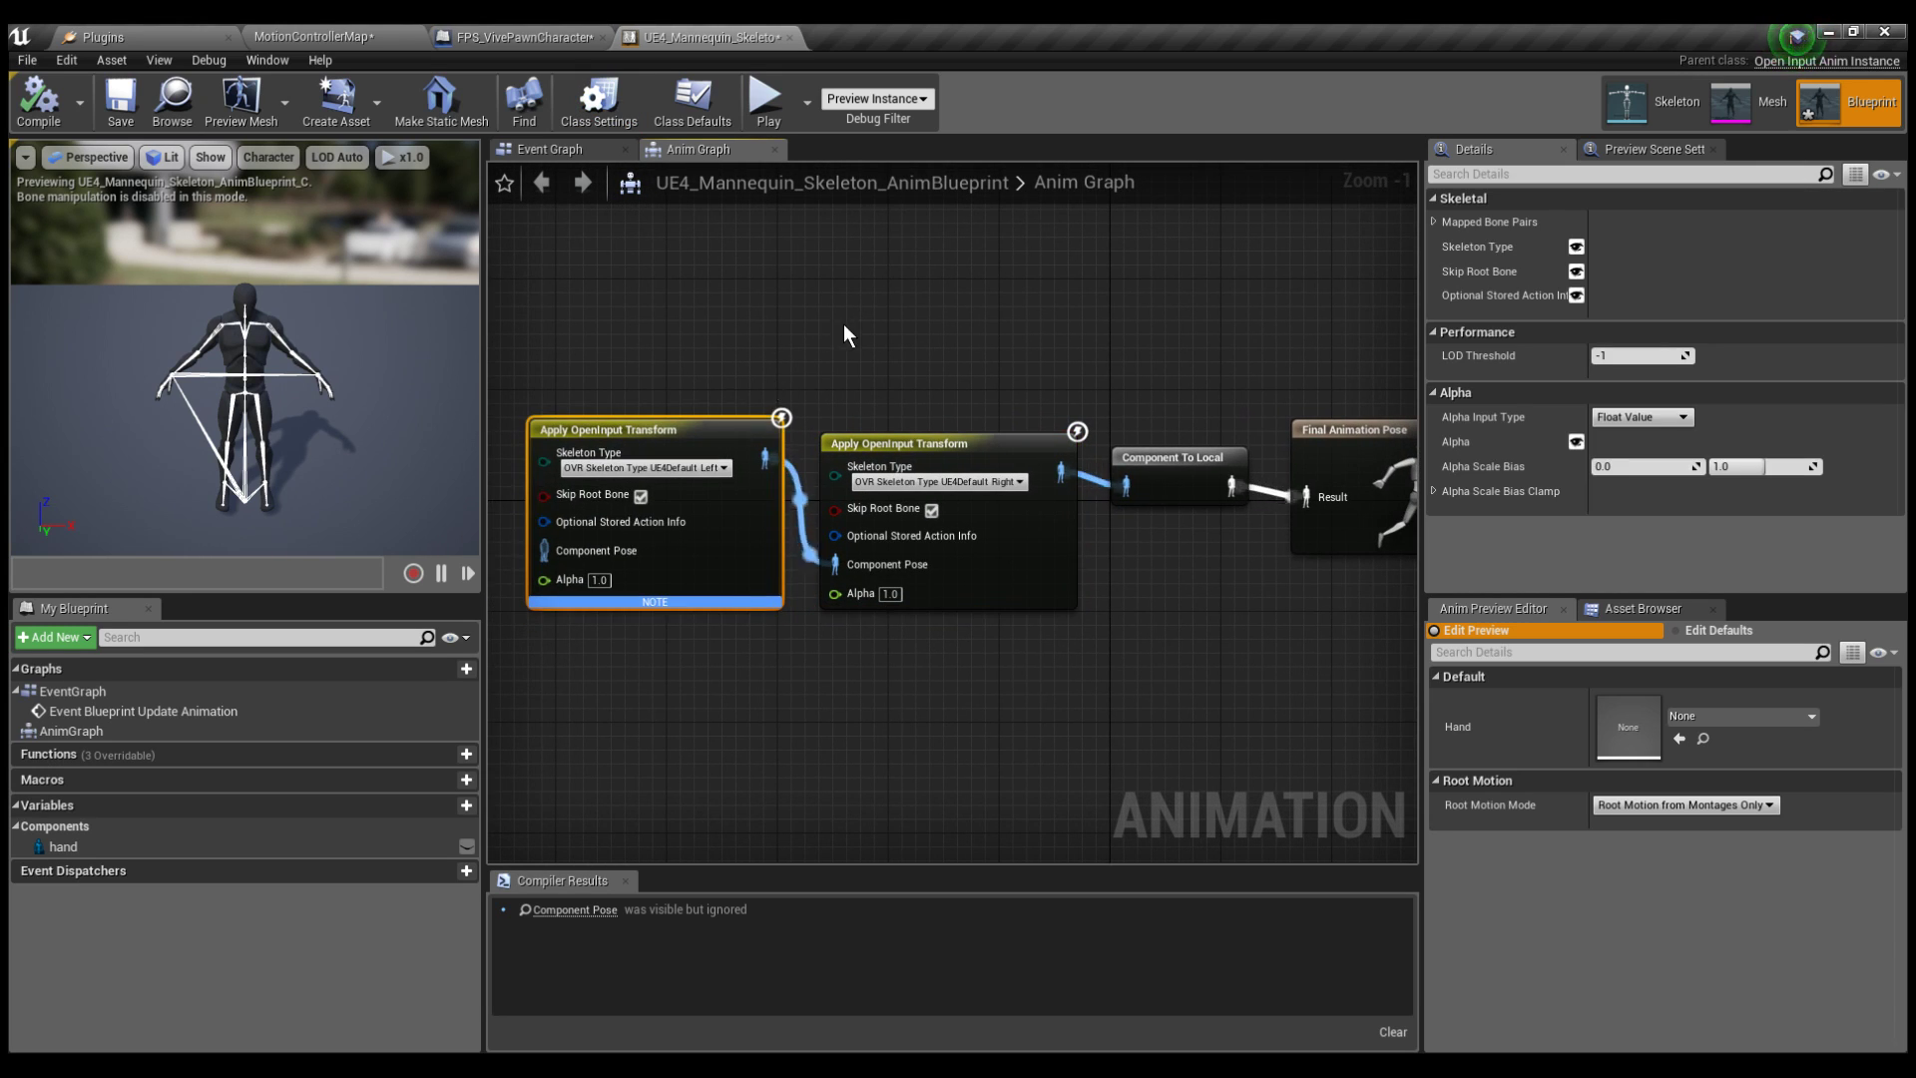
{"action": "left_click", "coordinate": [842, 323]}
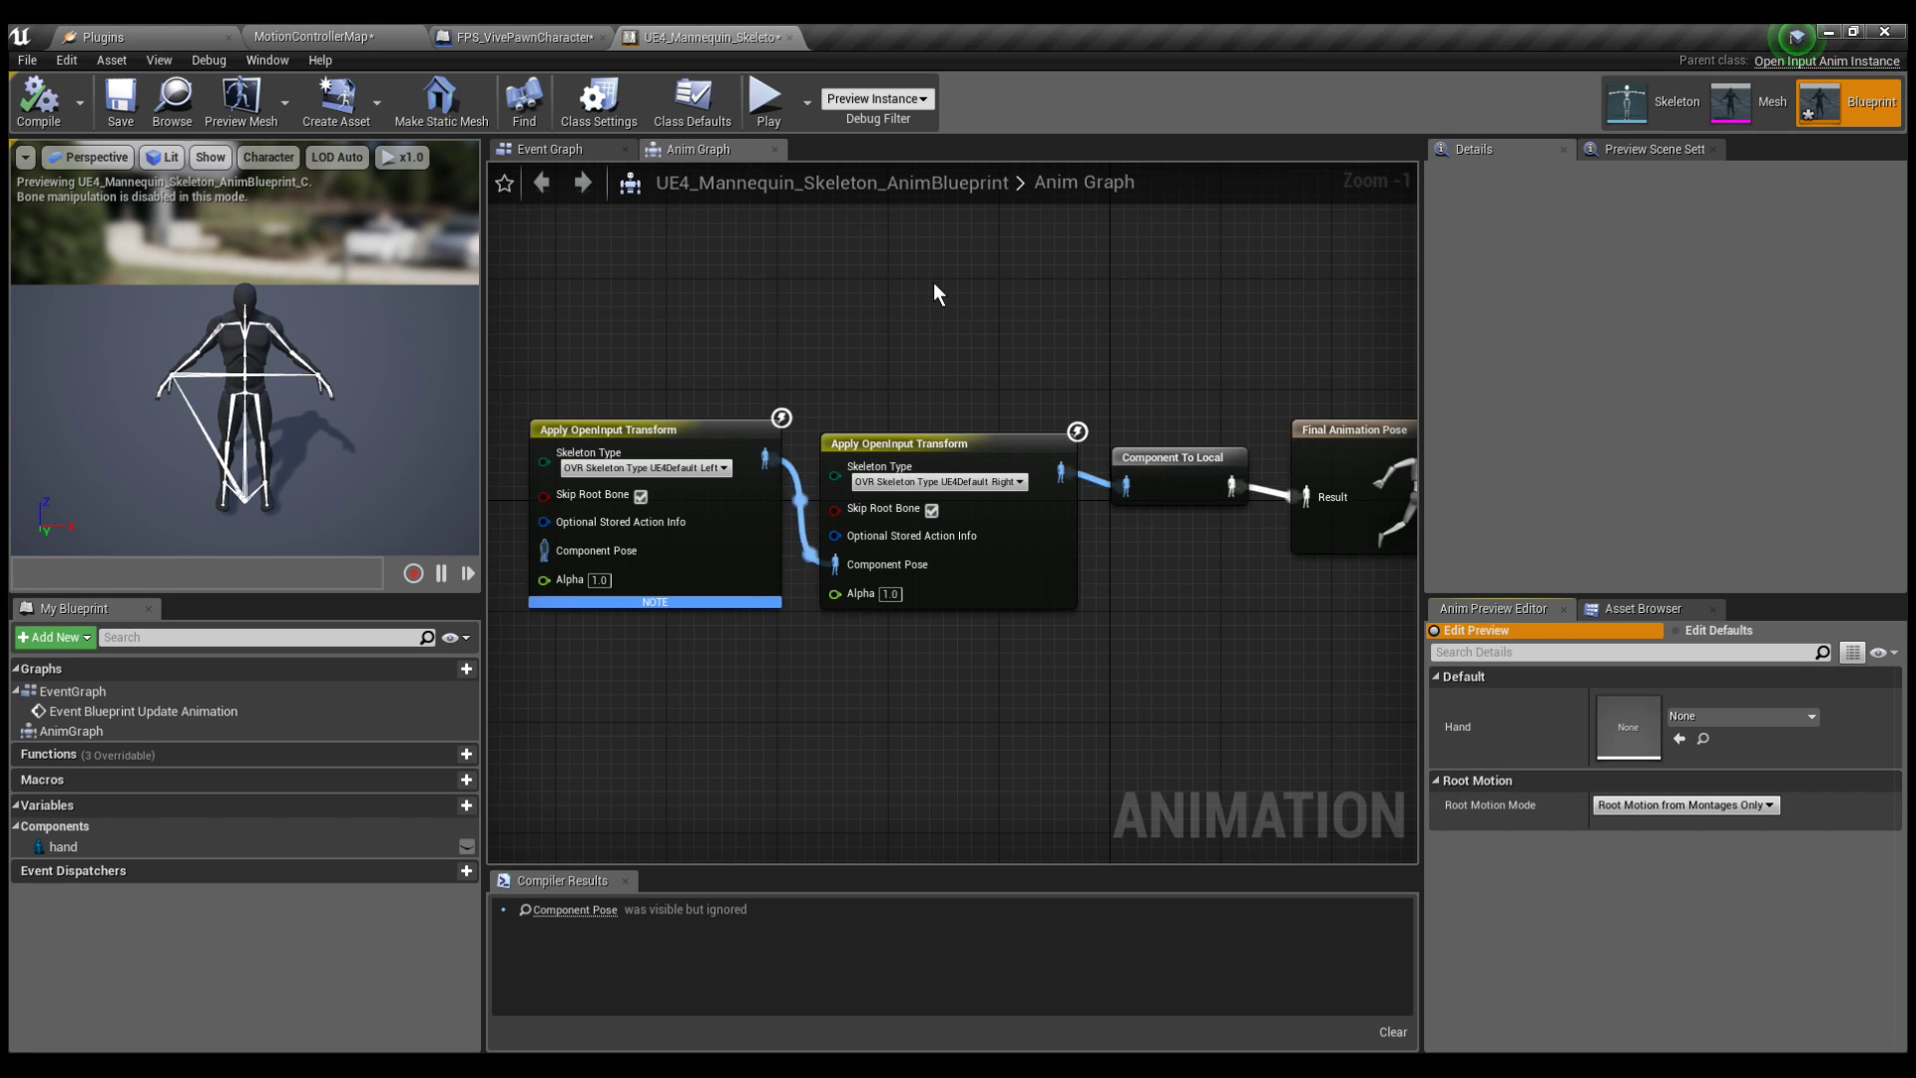
{"action": "left_click", "coordinate": [704, 430]}
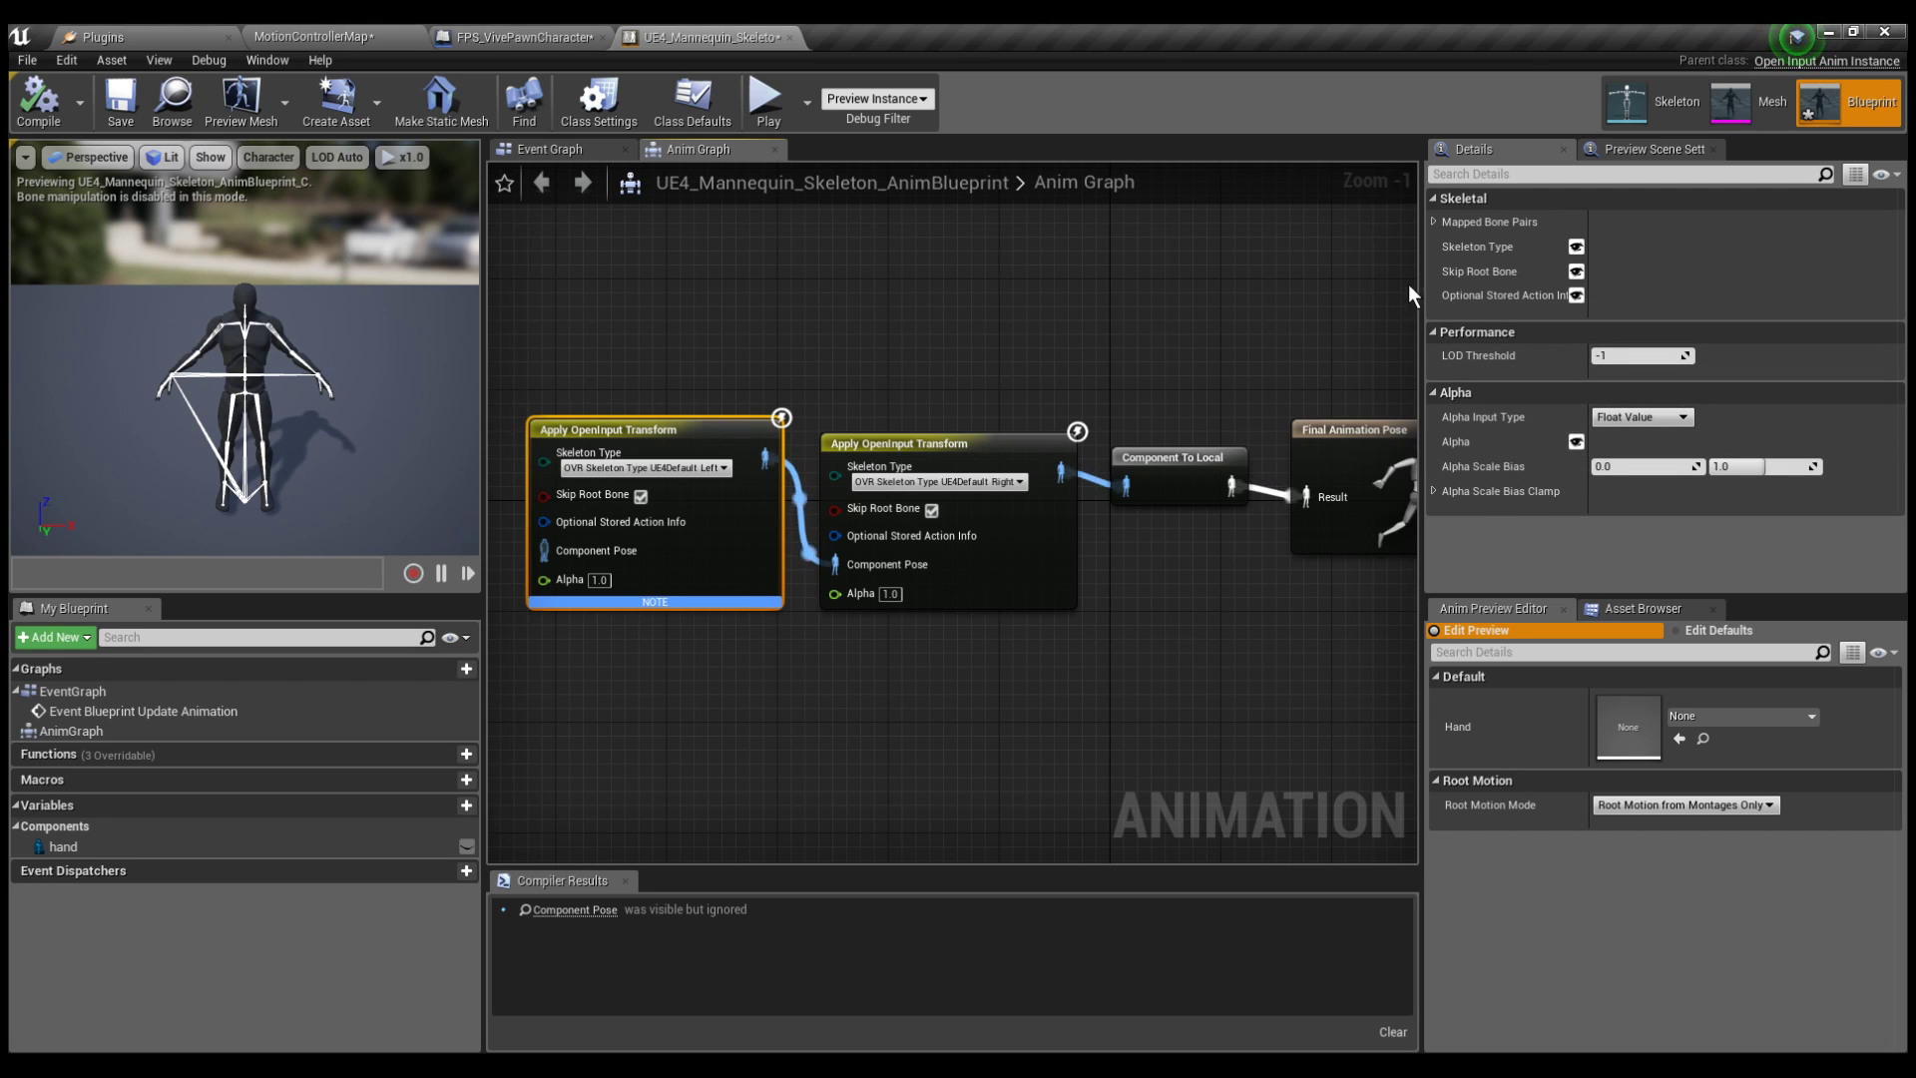
{"action": "left_click", "coordinate": [1435, 220]}
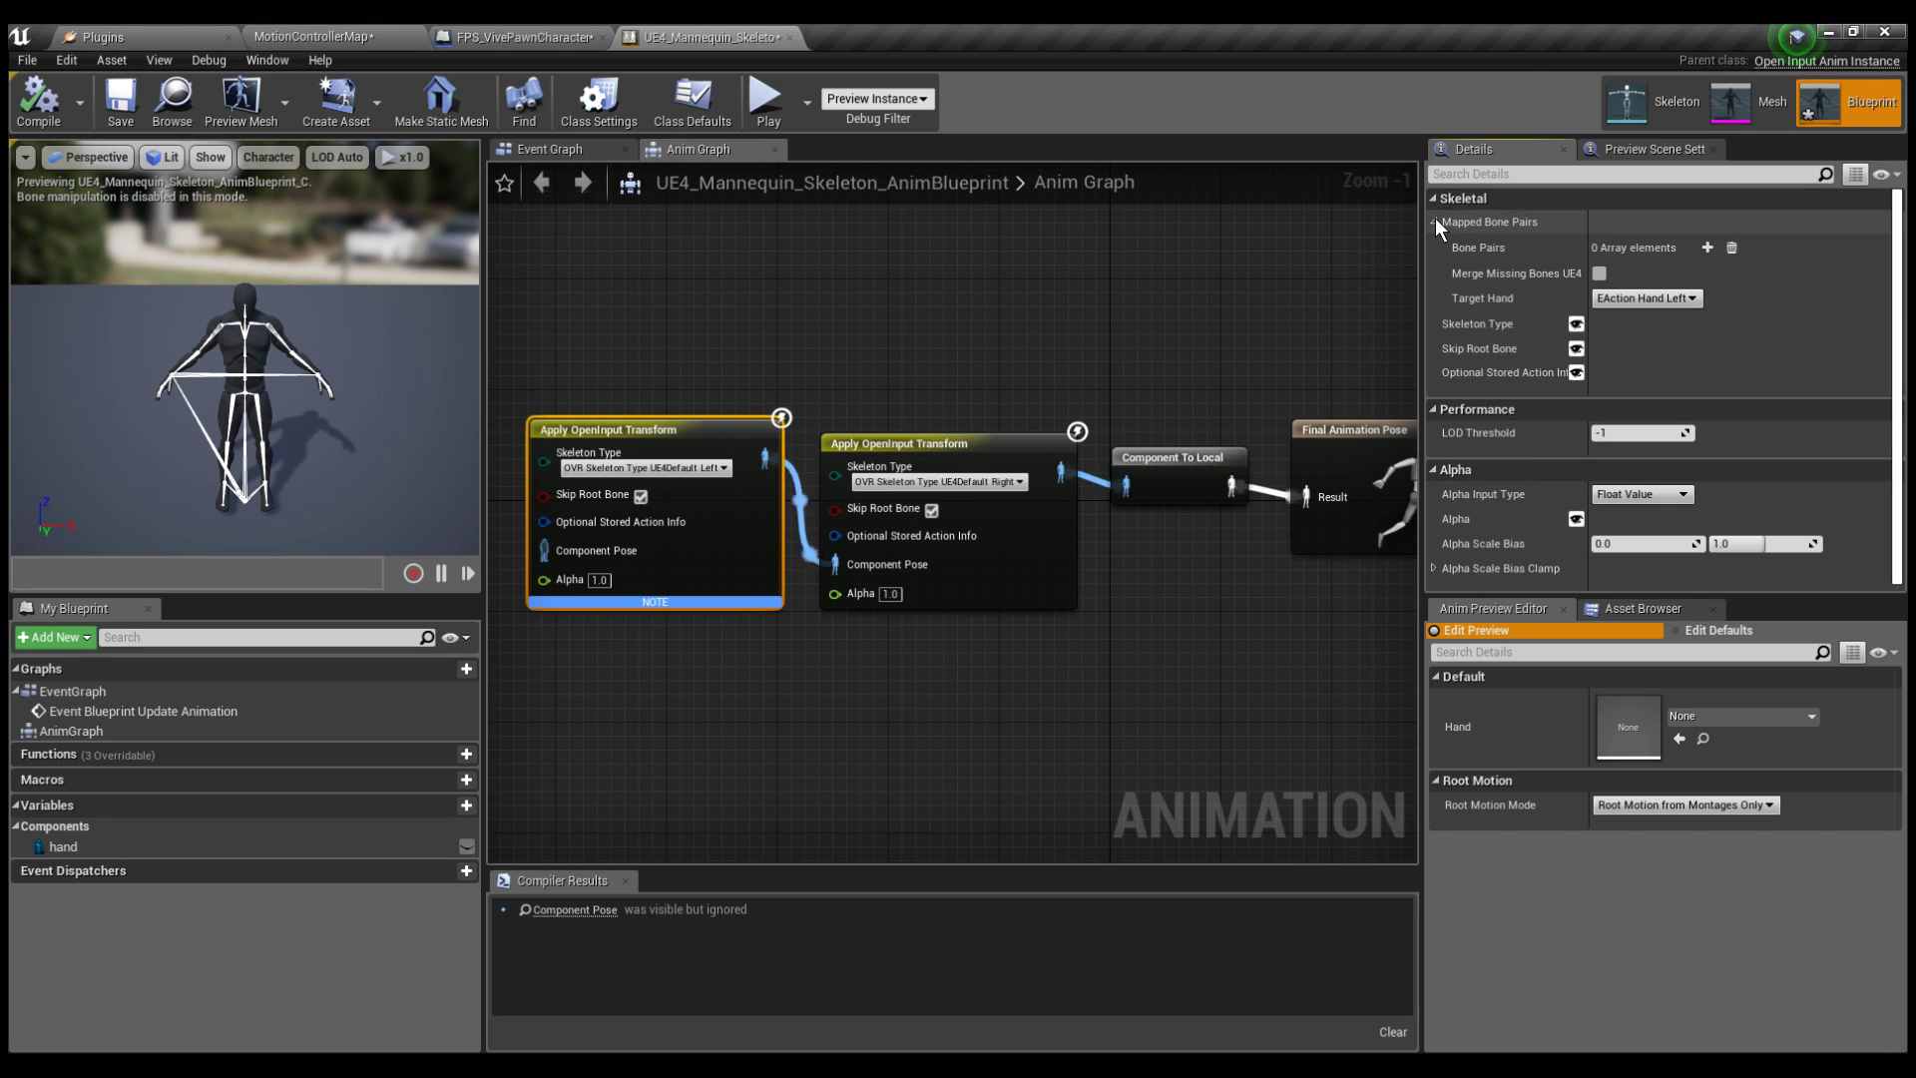
{"action": "left_click", "coordinate": [1436, 222]}
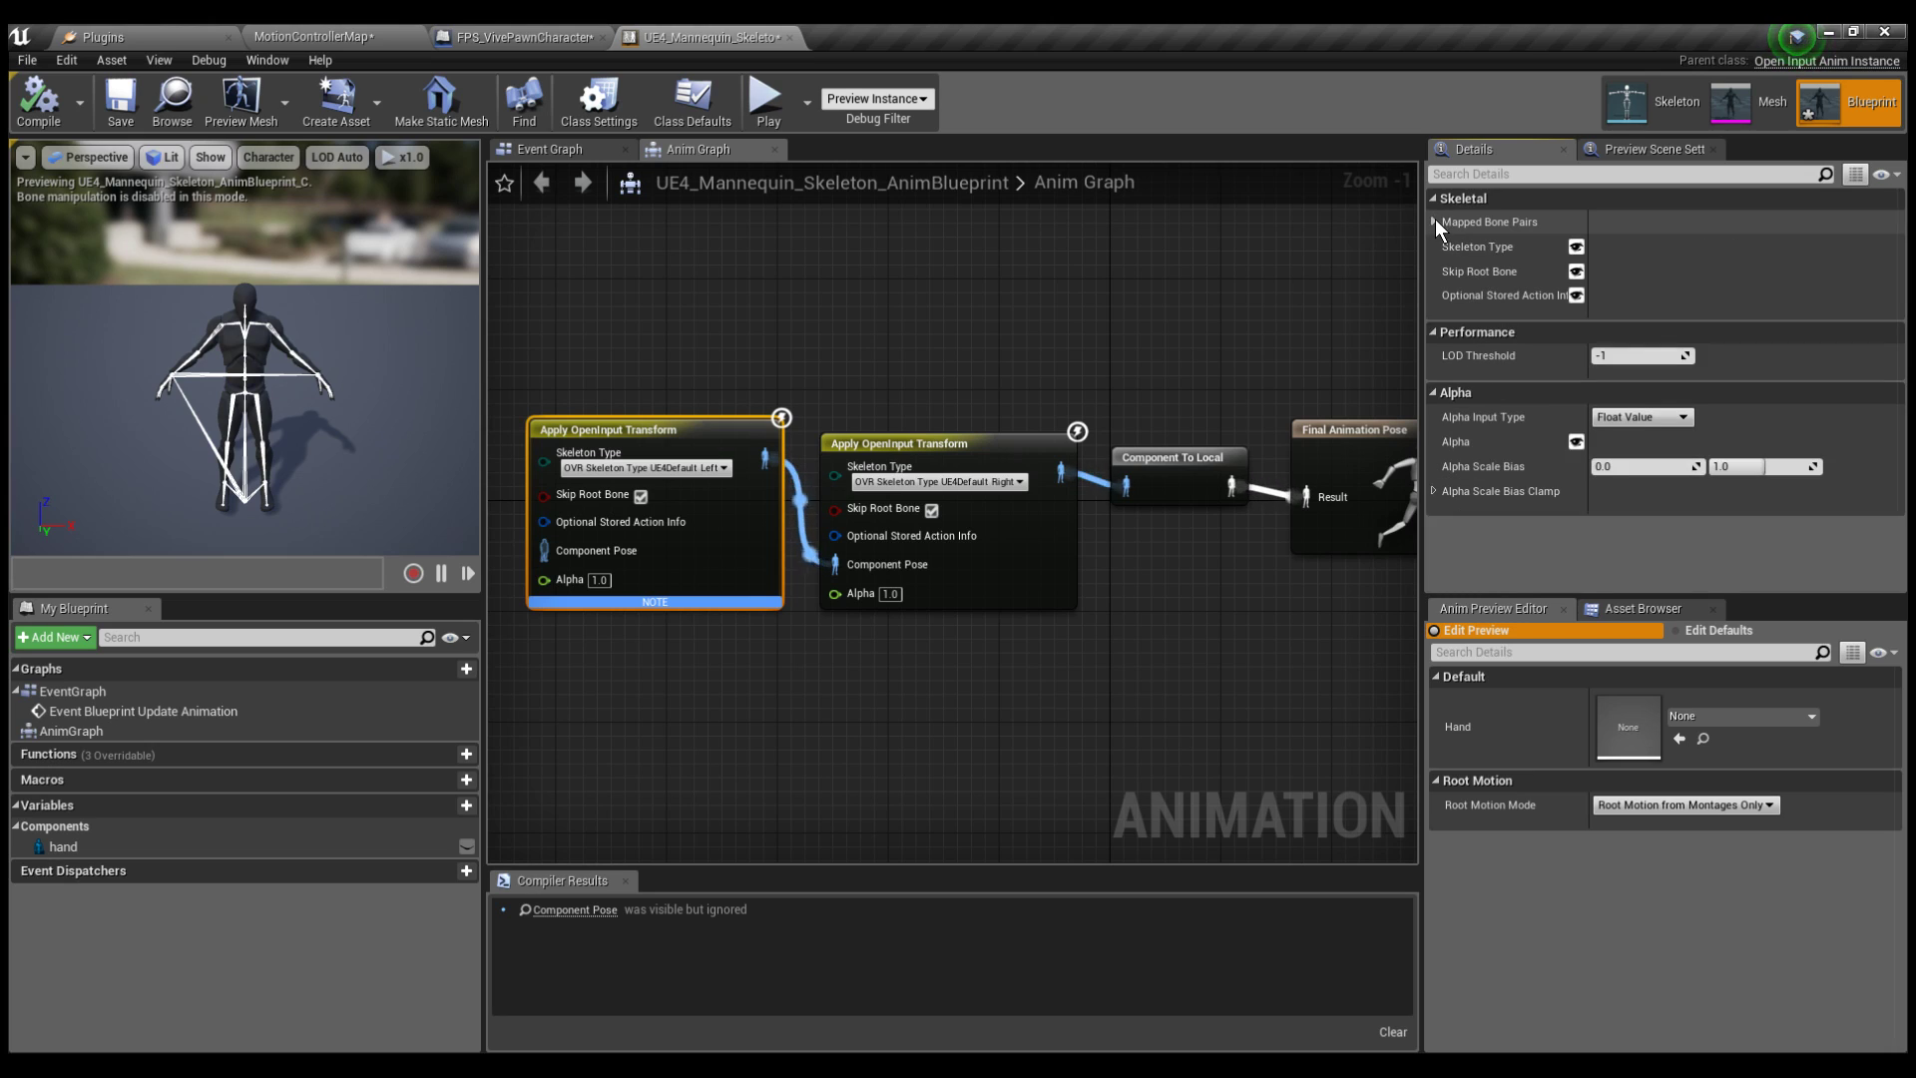
{"action": "scroll", "coordinate": [848, 270], "scroll_direction": "down", "scroll_amount": 1}
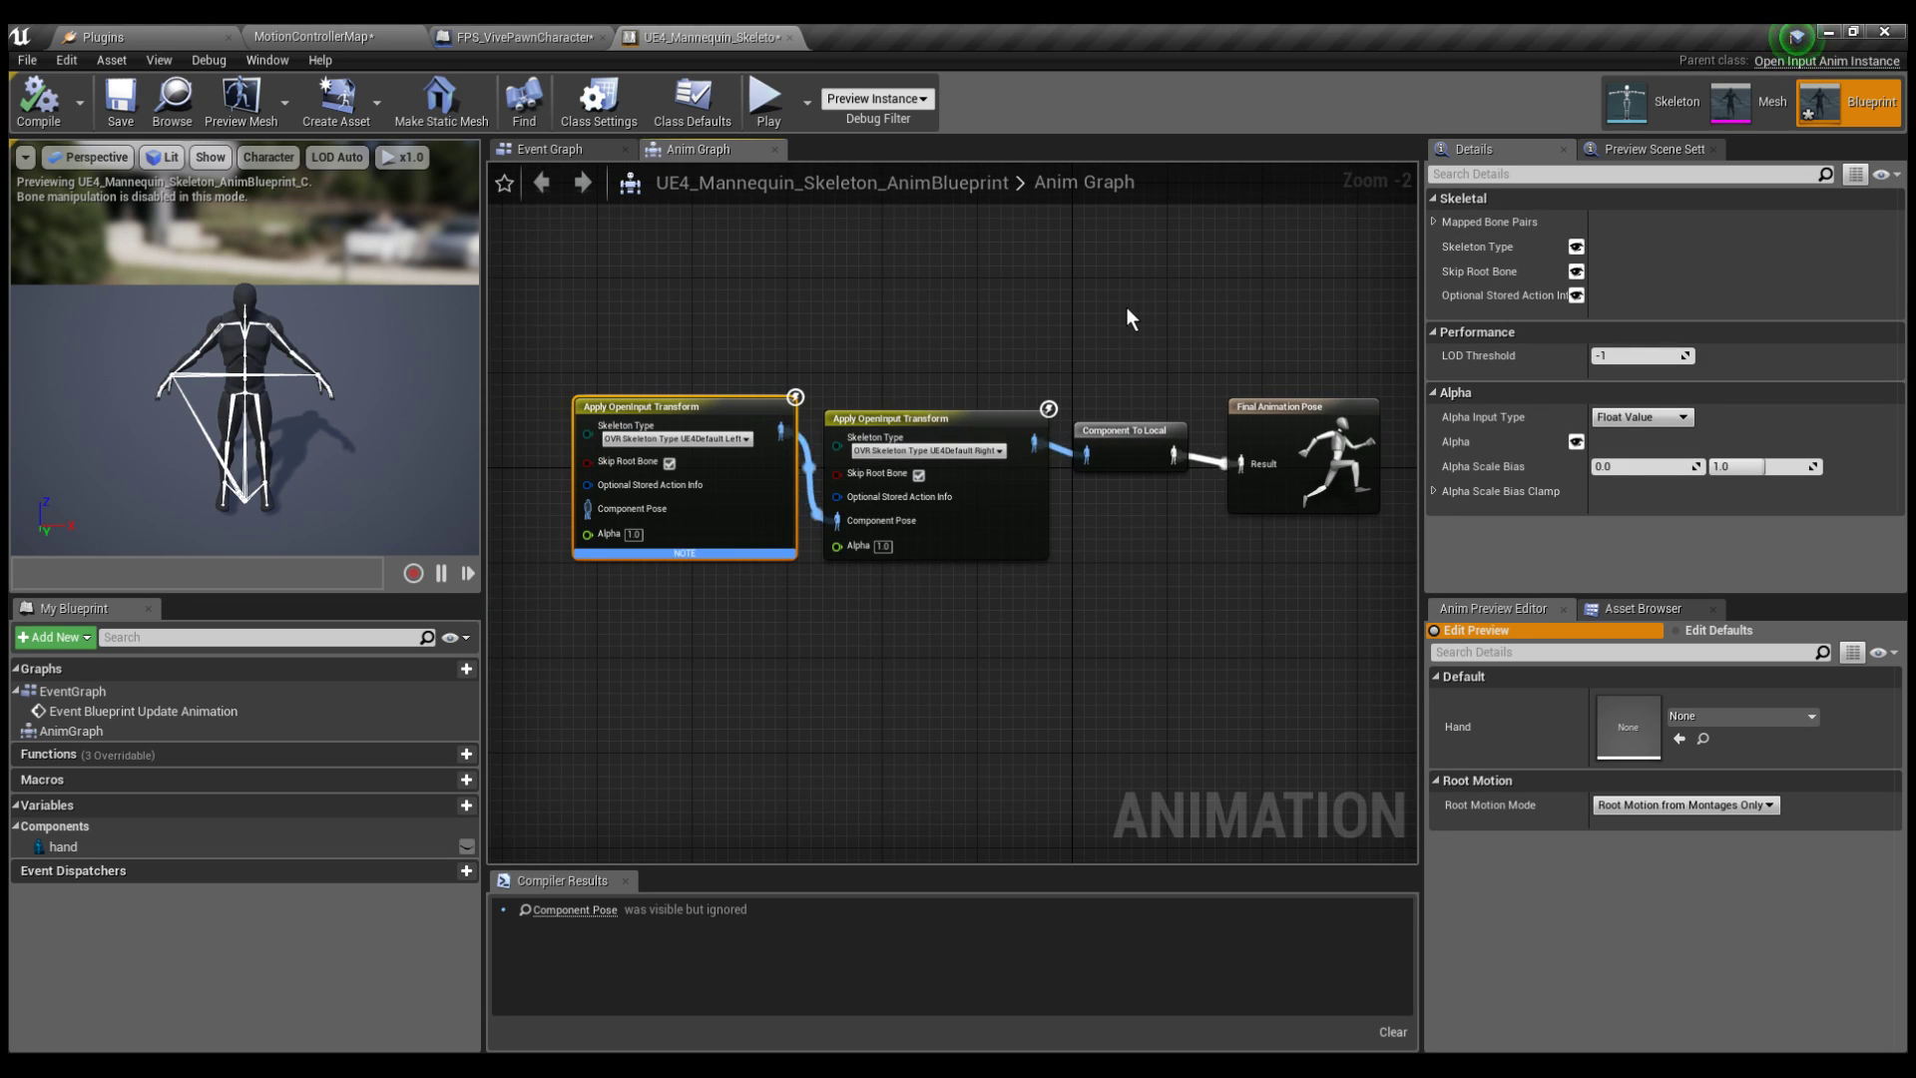
{"action": "right_click_drag", "start_coordinate": [1126, 307], "coordinate": [1152, 303]}
{"action": "scroll", "coordinate": [788, 314], "scroll_direction": "up", "scroll_amount": 1}
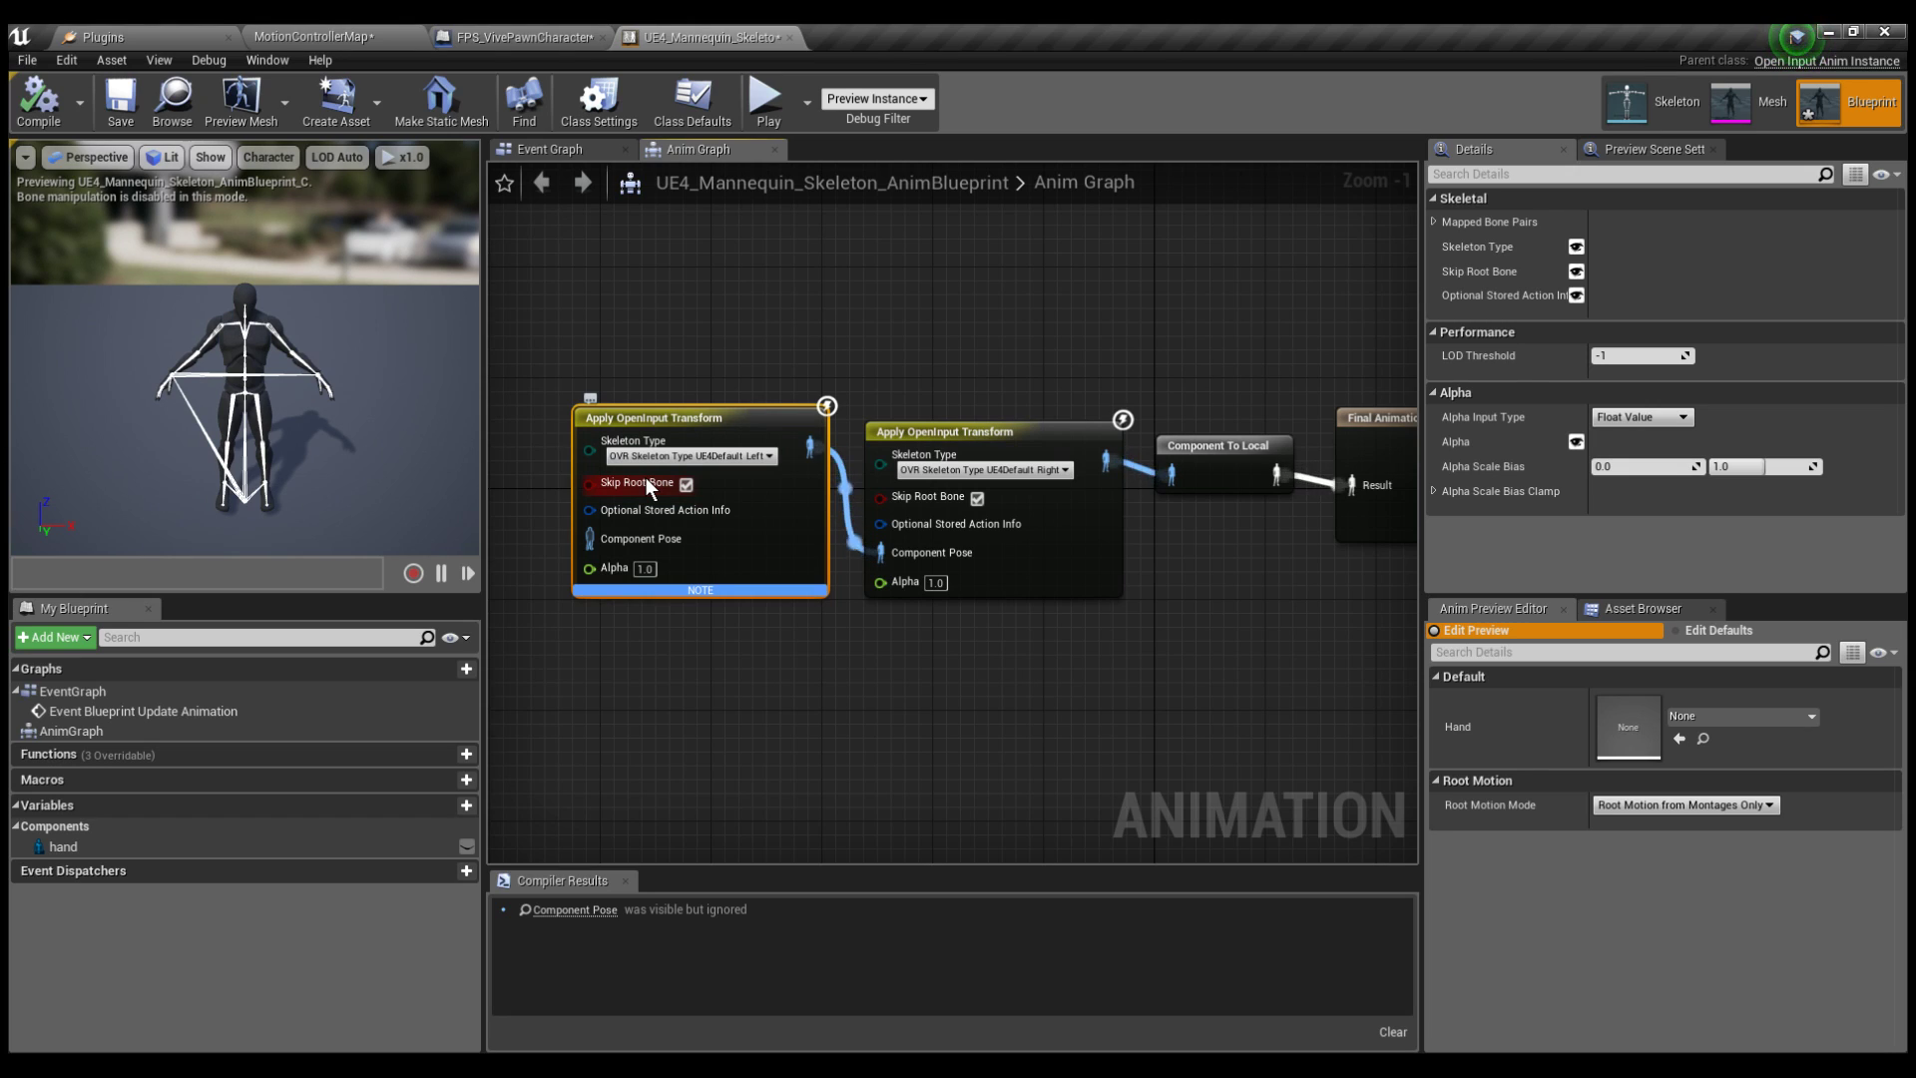
{"action": "scroll", "coordinate": [245, 400], "scroll_direction": "up", "scroll_amount": 10}
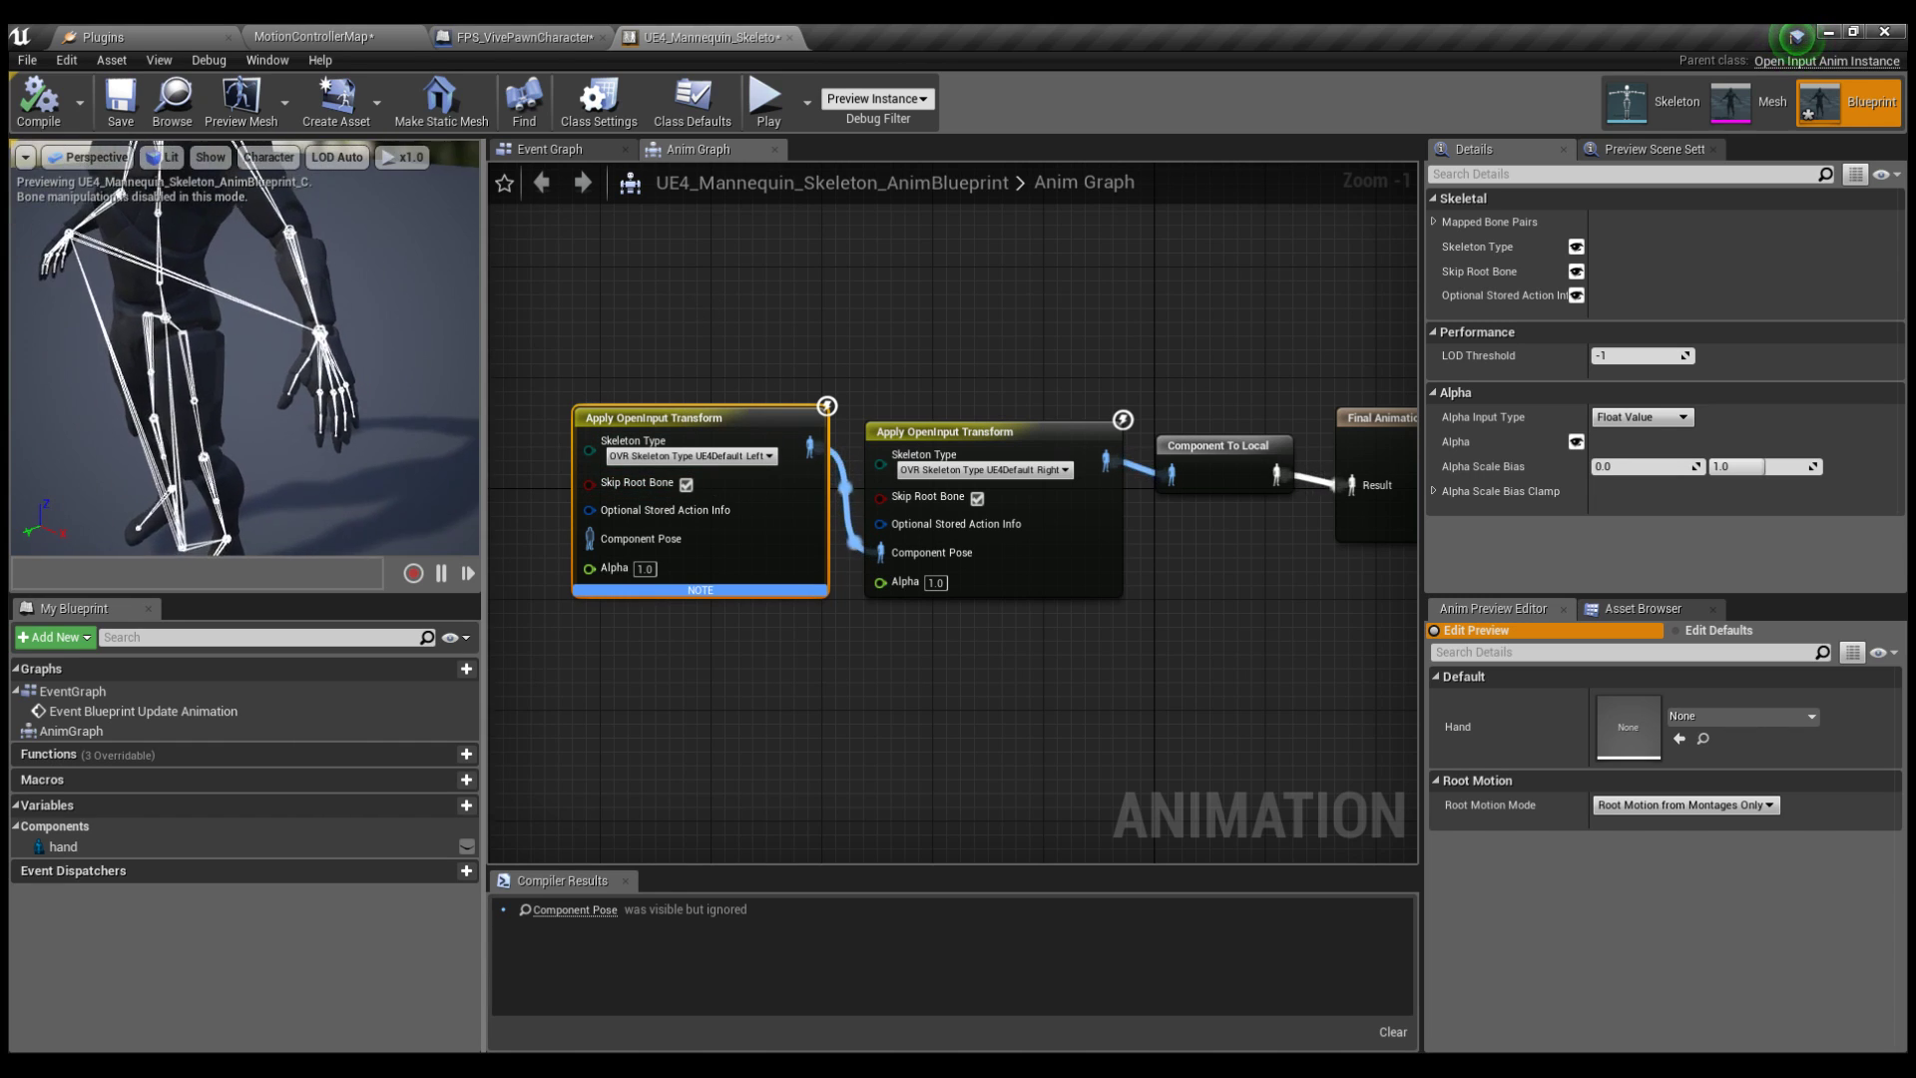
{"action": "left_click_drag", "start_coordinate": [282, 392], "coordinate": [369, 464]}
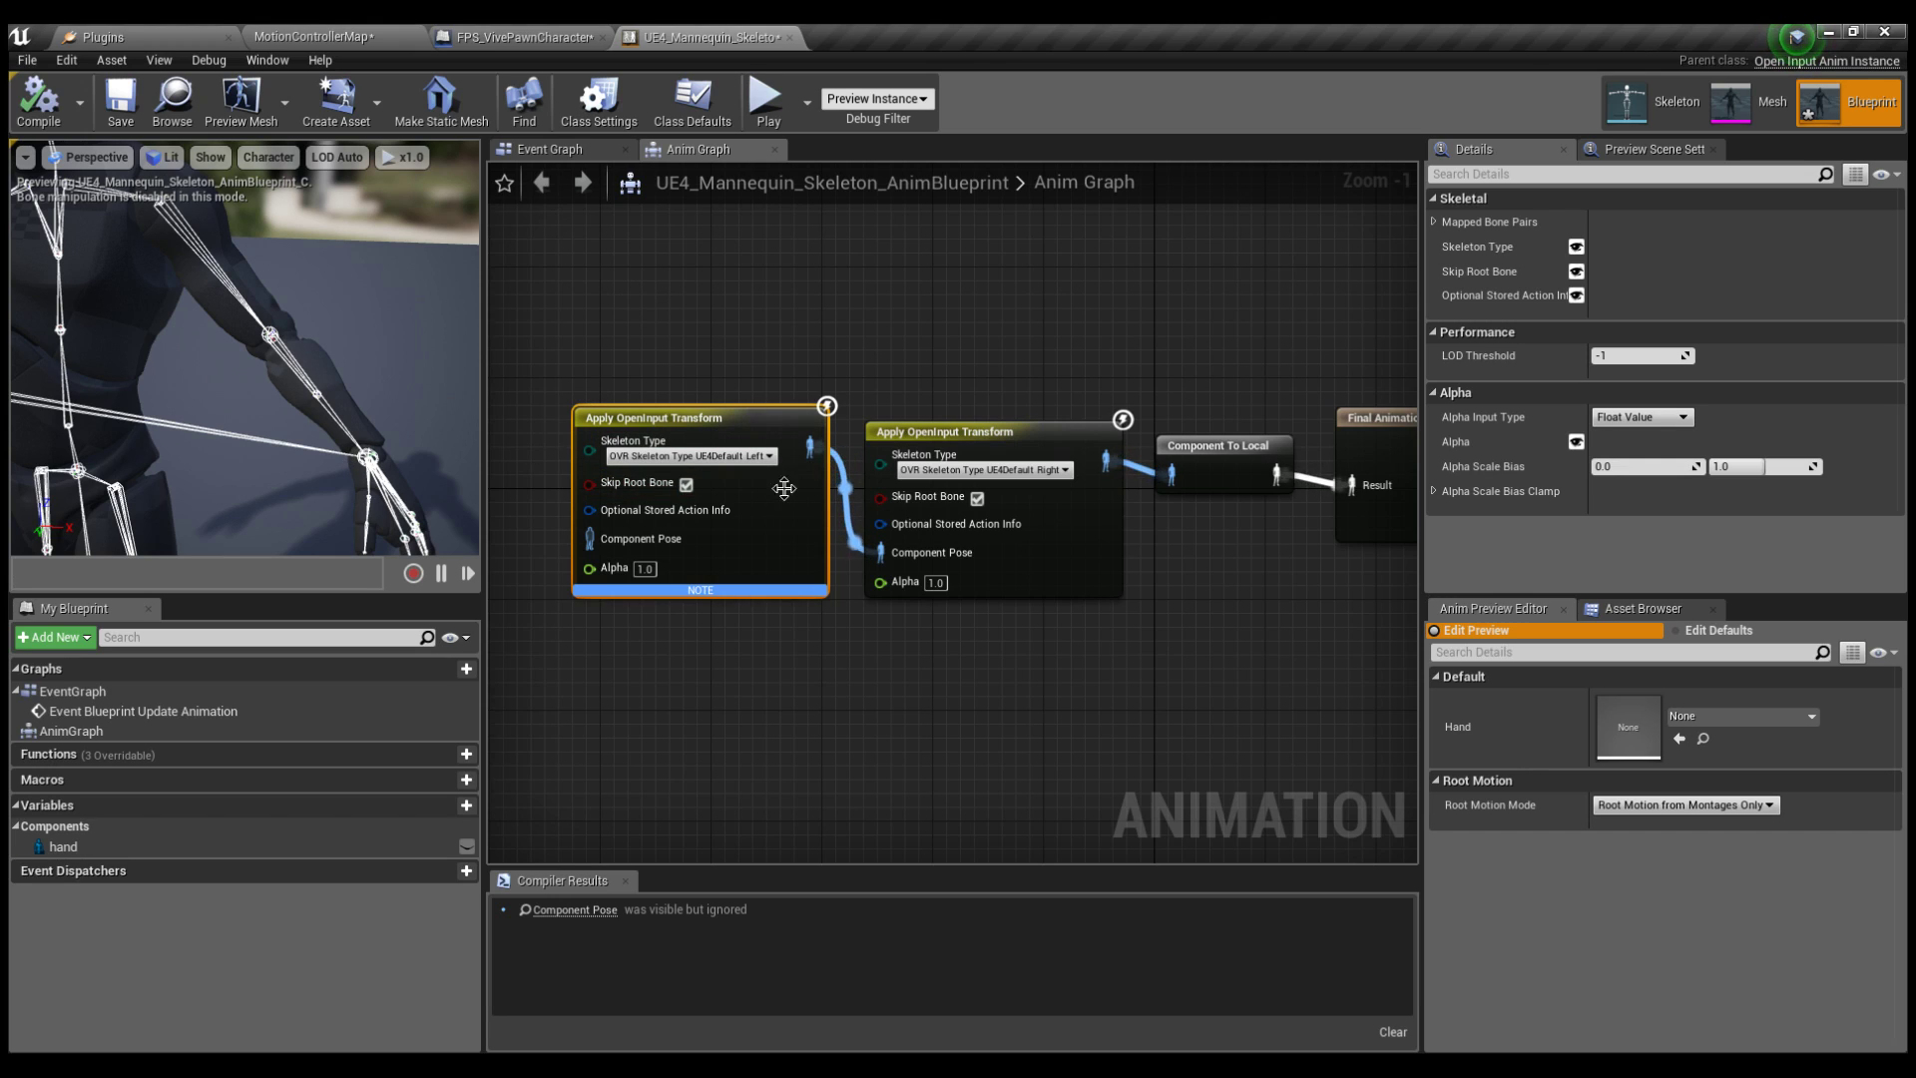
Toggle Skip Root Bone off and back on for the left Apply OpenInput Transform node
{"action": "left_click", "coordinate": [686, 485]}
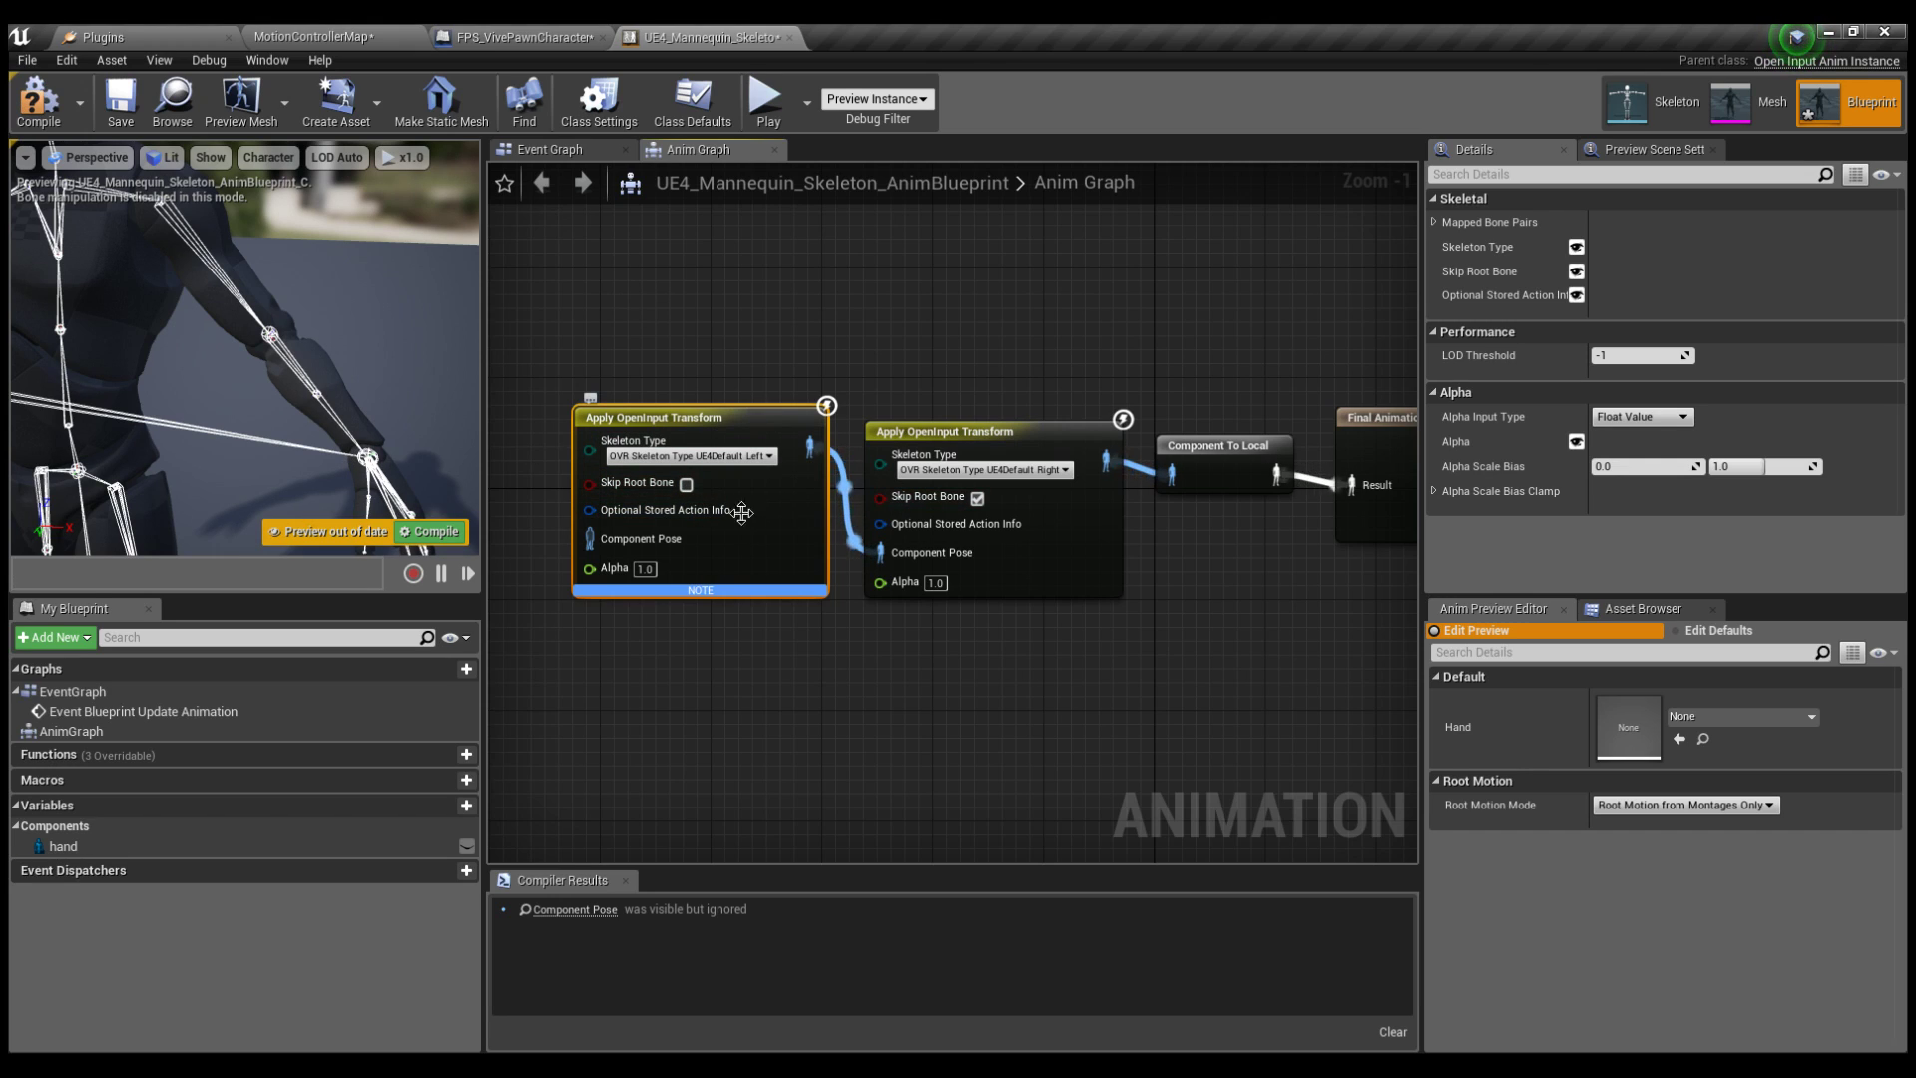
{"action": "left_click", "coordinate": [685, 485]}
{"action": "scroll", "coordinate": [845, 292], "scroll_direction": "down", "scroll_amount": 1}
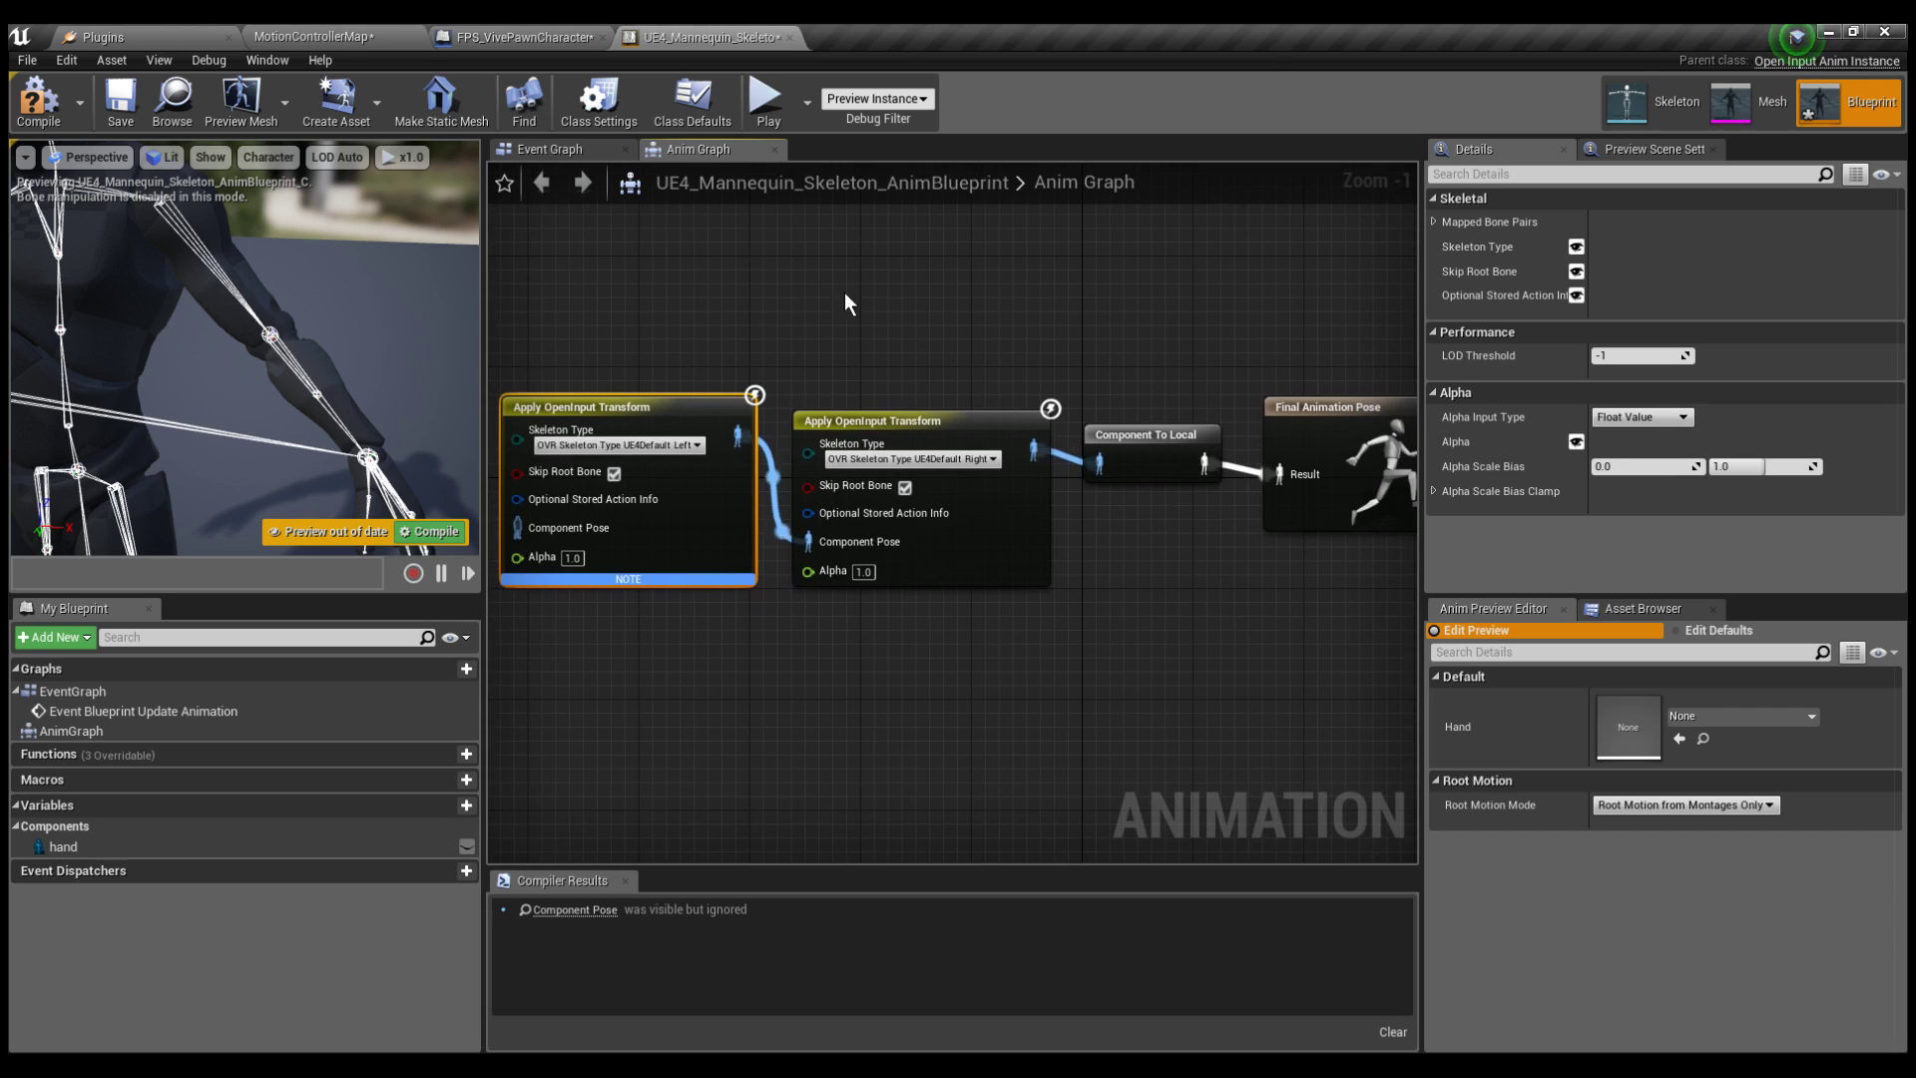
{"action": "scroll", "coordinate": [720, 393], "scroll_direction": "up", "scroll_amount": 2}
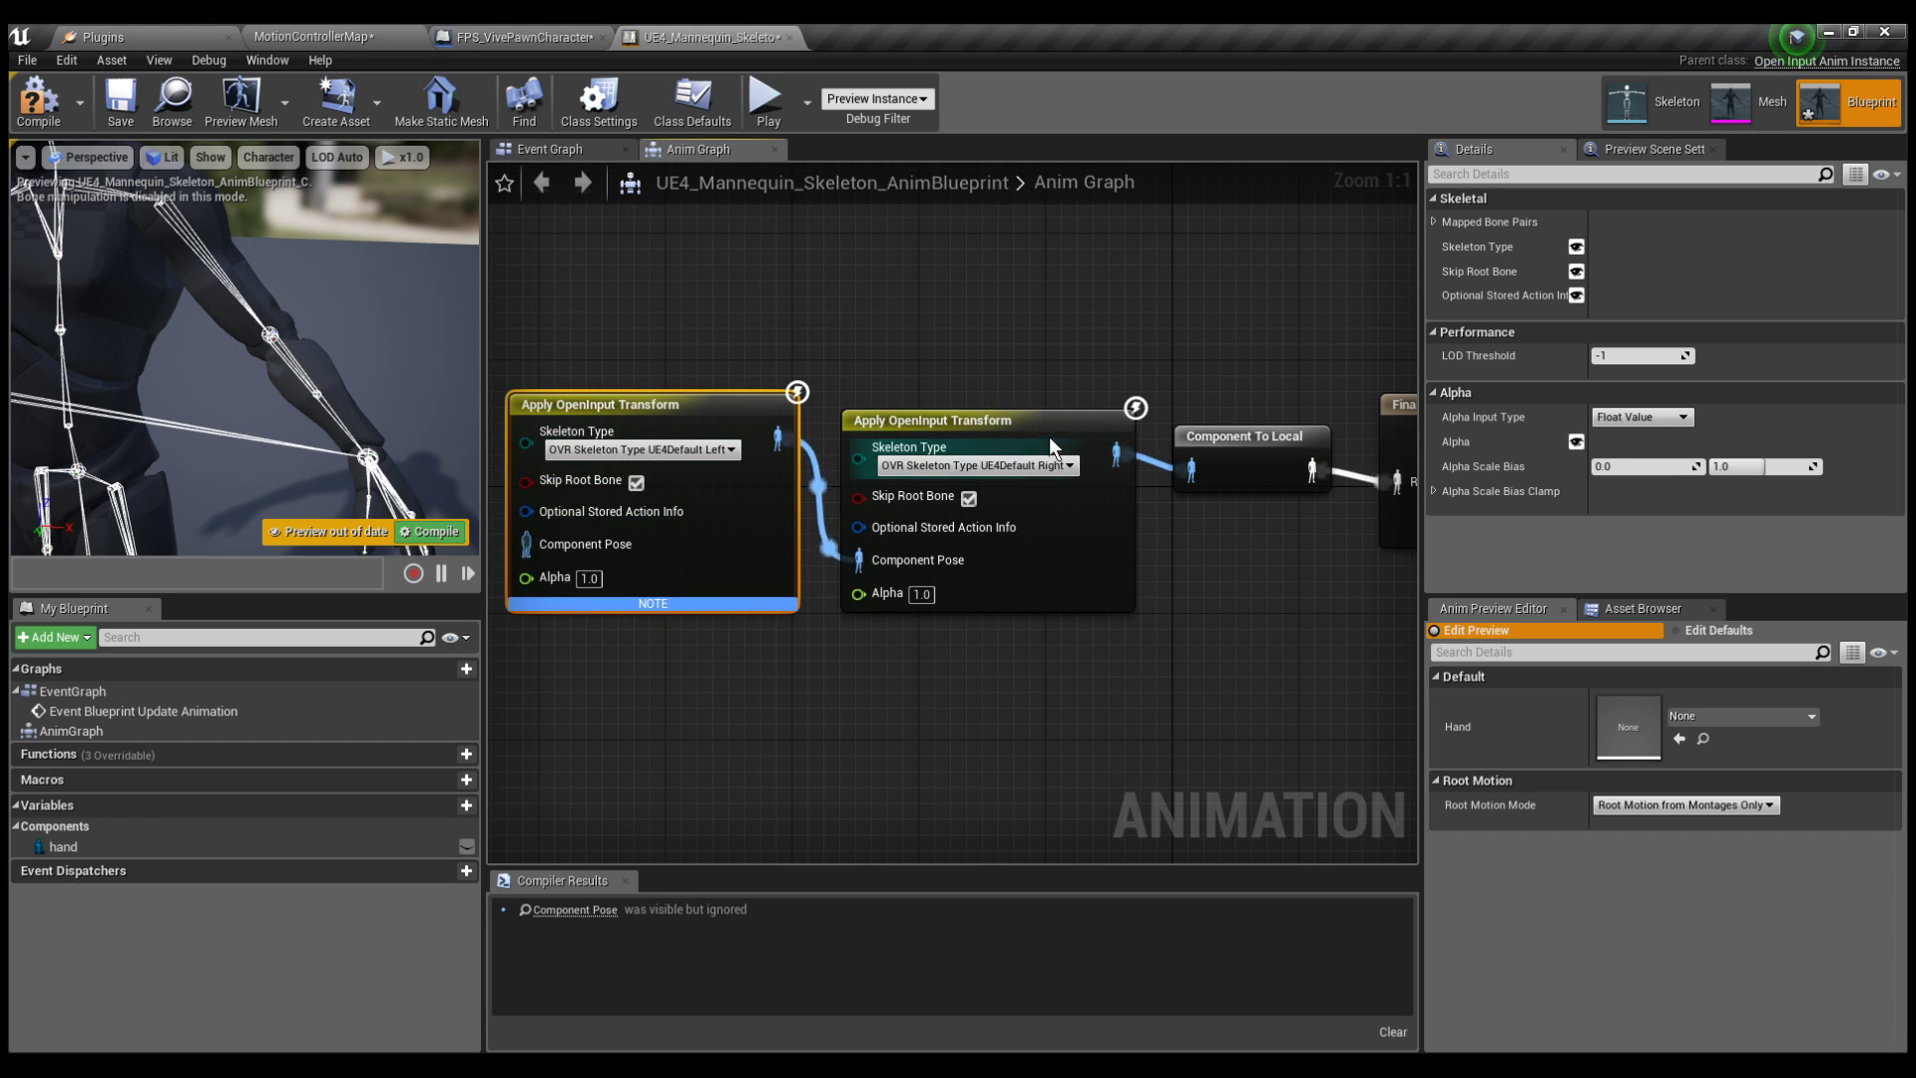
Check the right and left Apply OpenInput Transform nodes, pressing Delete on the left one
{"action": "left_click", "coordinate": [1044, 411]}
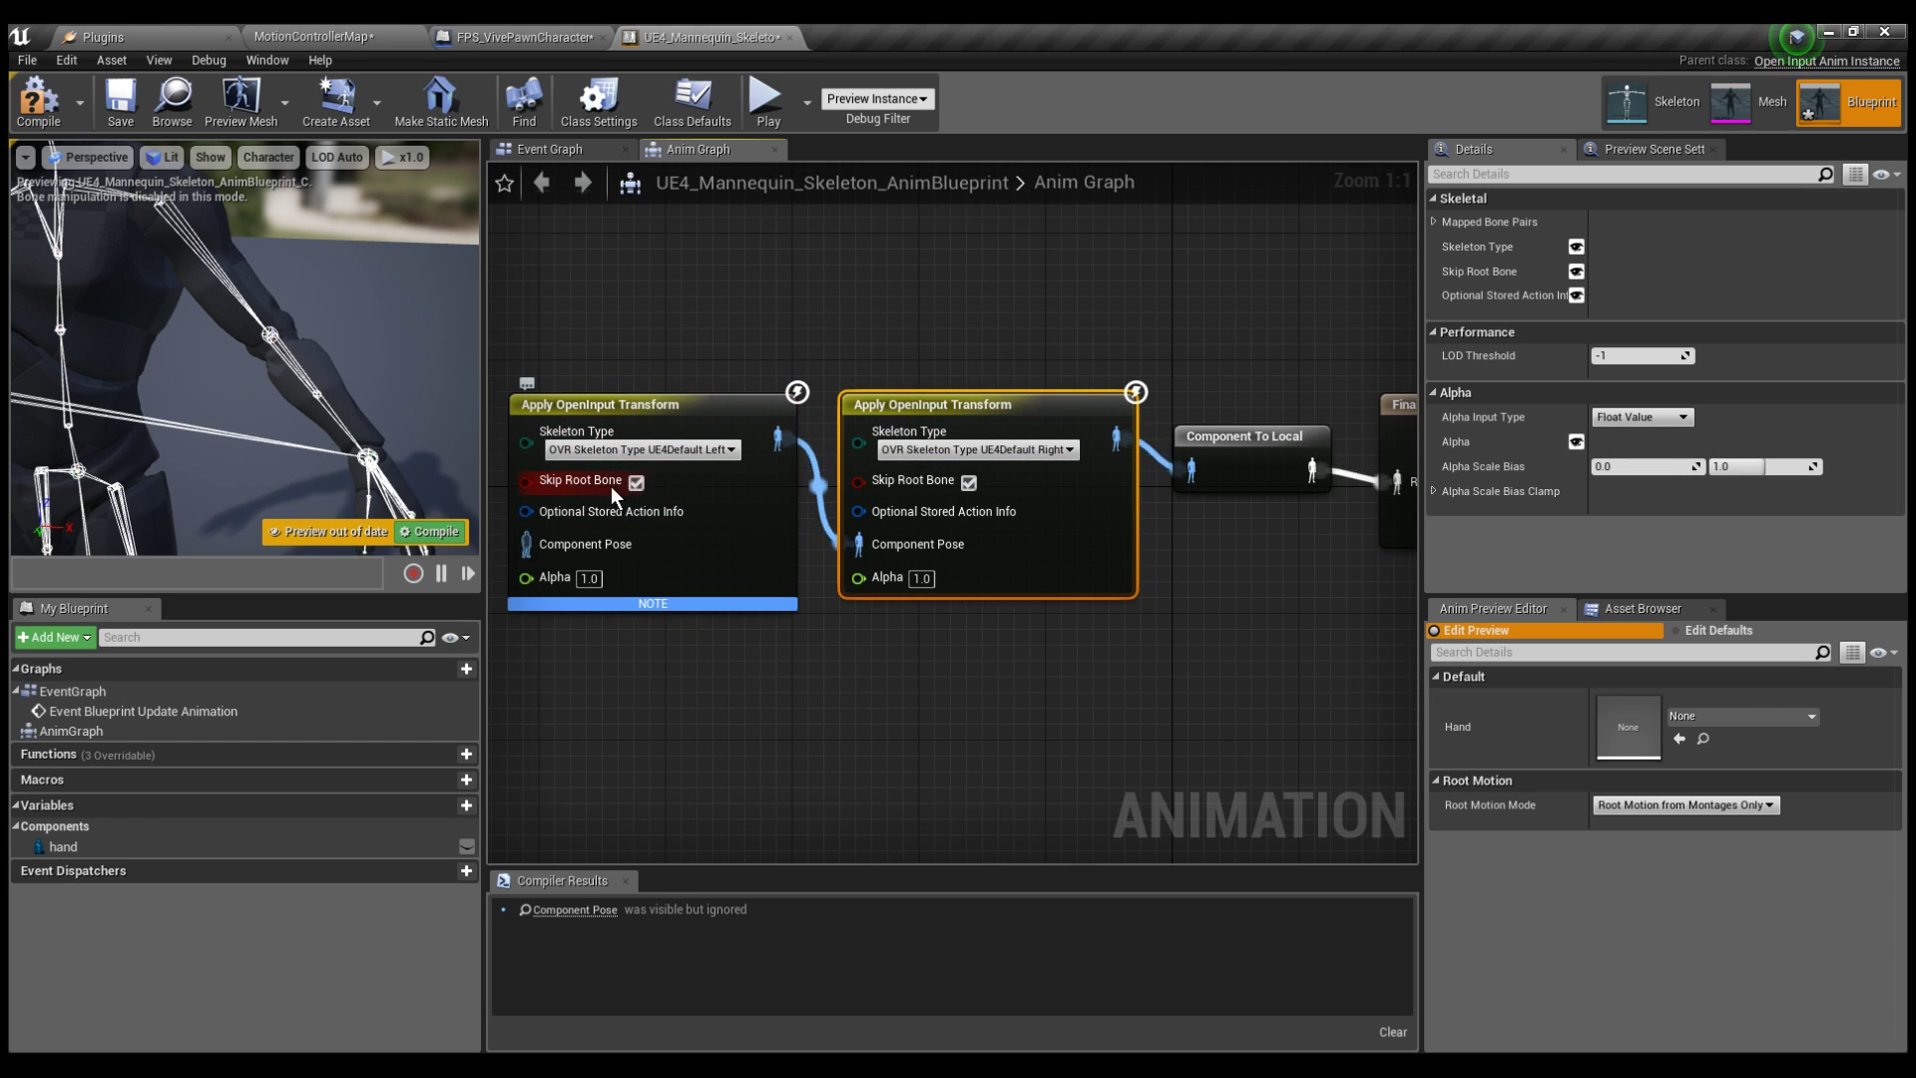
{"action": "scroll", "coordinate": [1026, 319], "scroll_direction": "down", "scroll_amount": 1}
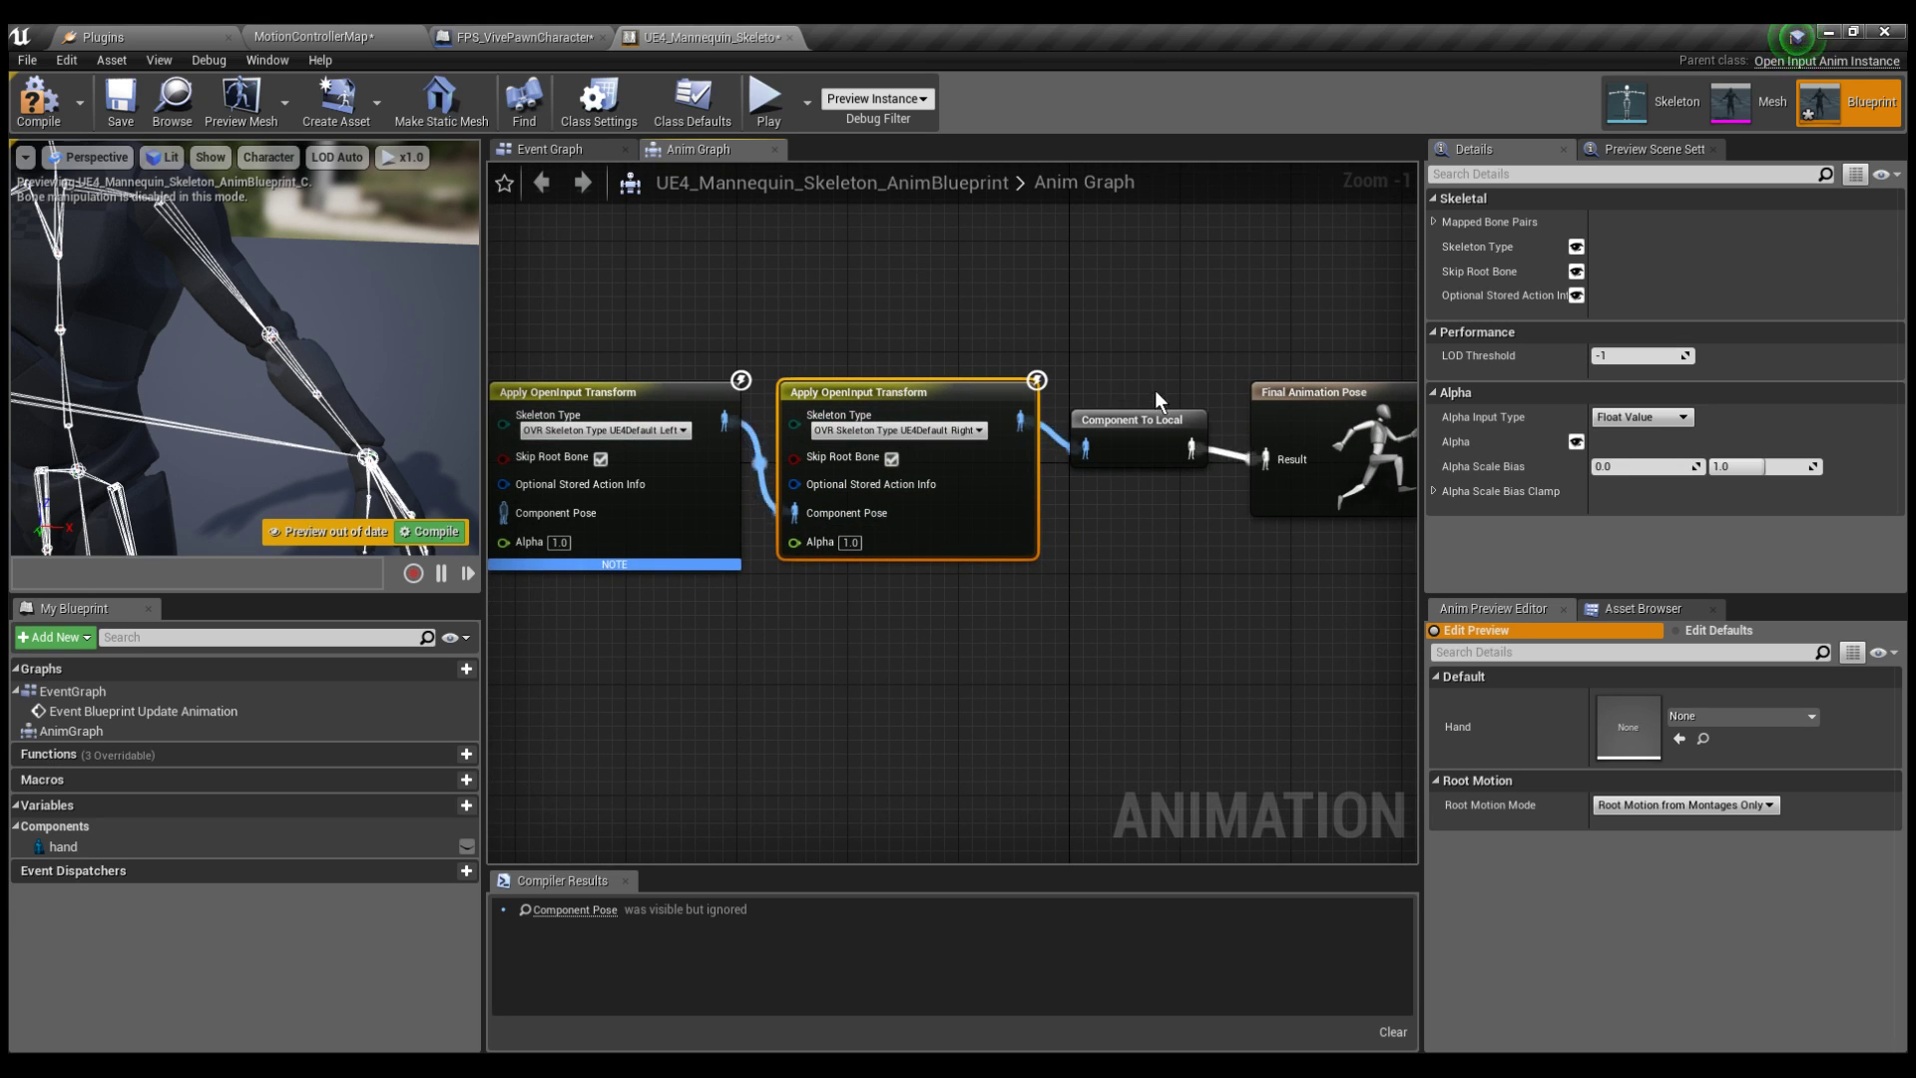
{"action": "right_click_drag", "start_coordinate": [1151, 397], "coordinate": [1102, 384]}
{"action": "scroll", "coordinate": [1138, 321], "scroll_direction": "down", "scroll_amount": 2}
{"action": "scroll", "coordinate": [895, 315], "scroll_direction": "up", "scroll_amount": 1}
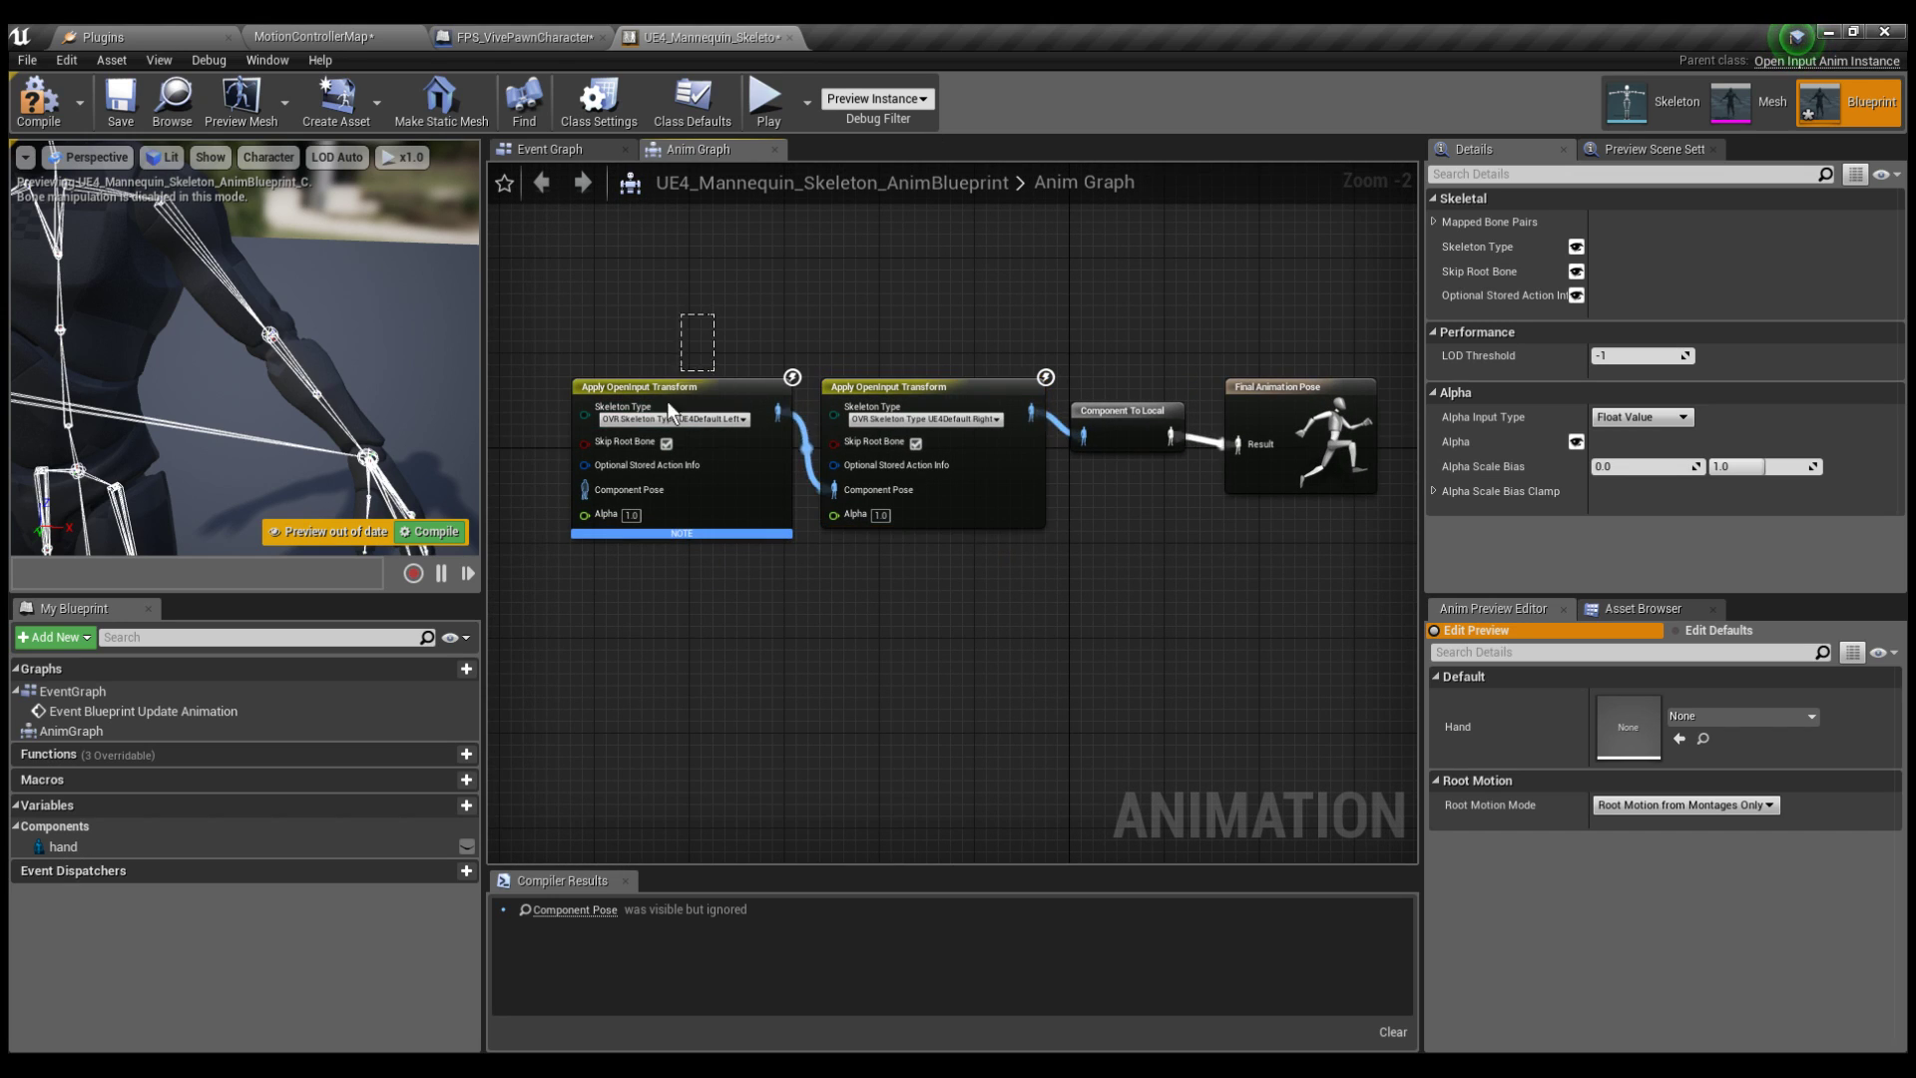
{"action": "left_click", "coordinate": [639, 445]}
{"action": "key", "text": "Delete"}
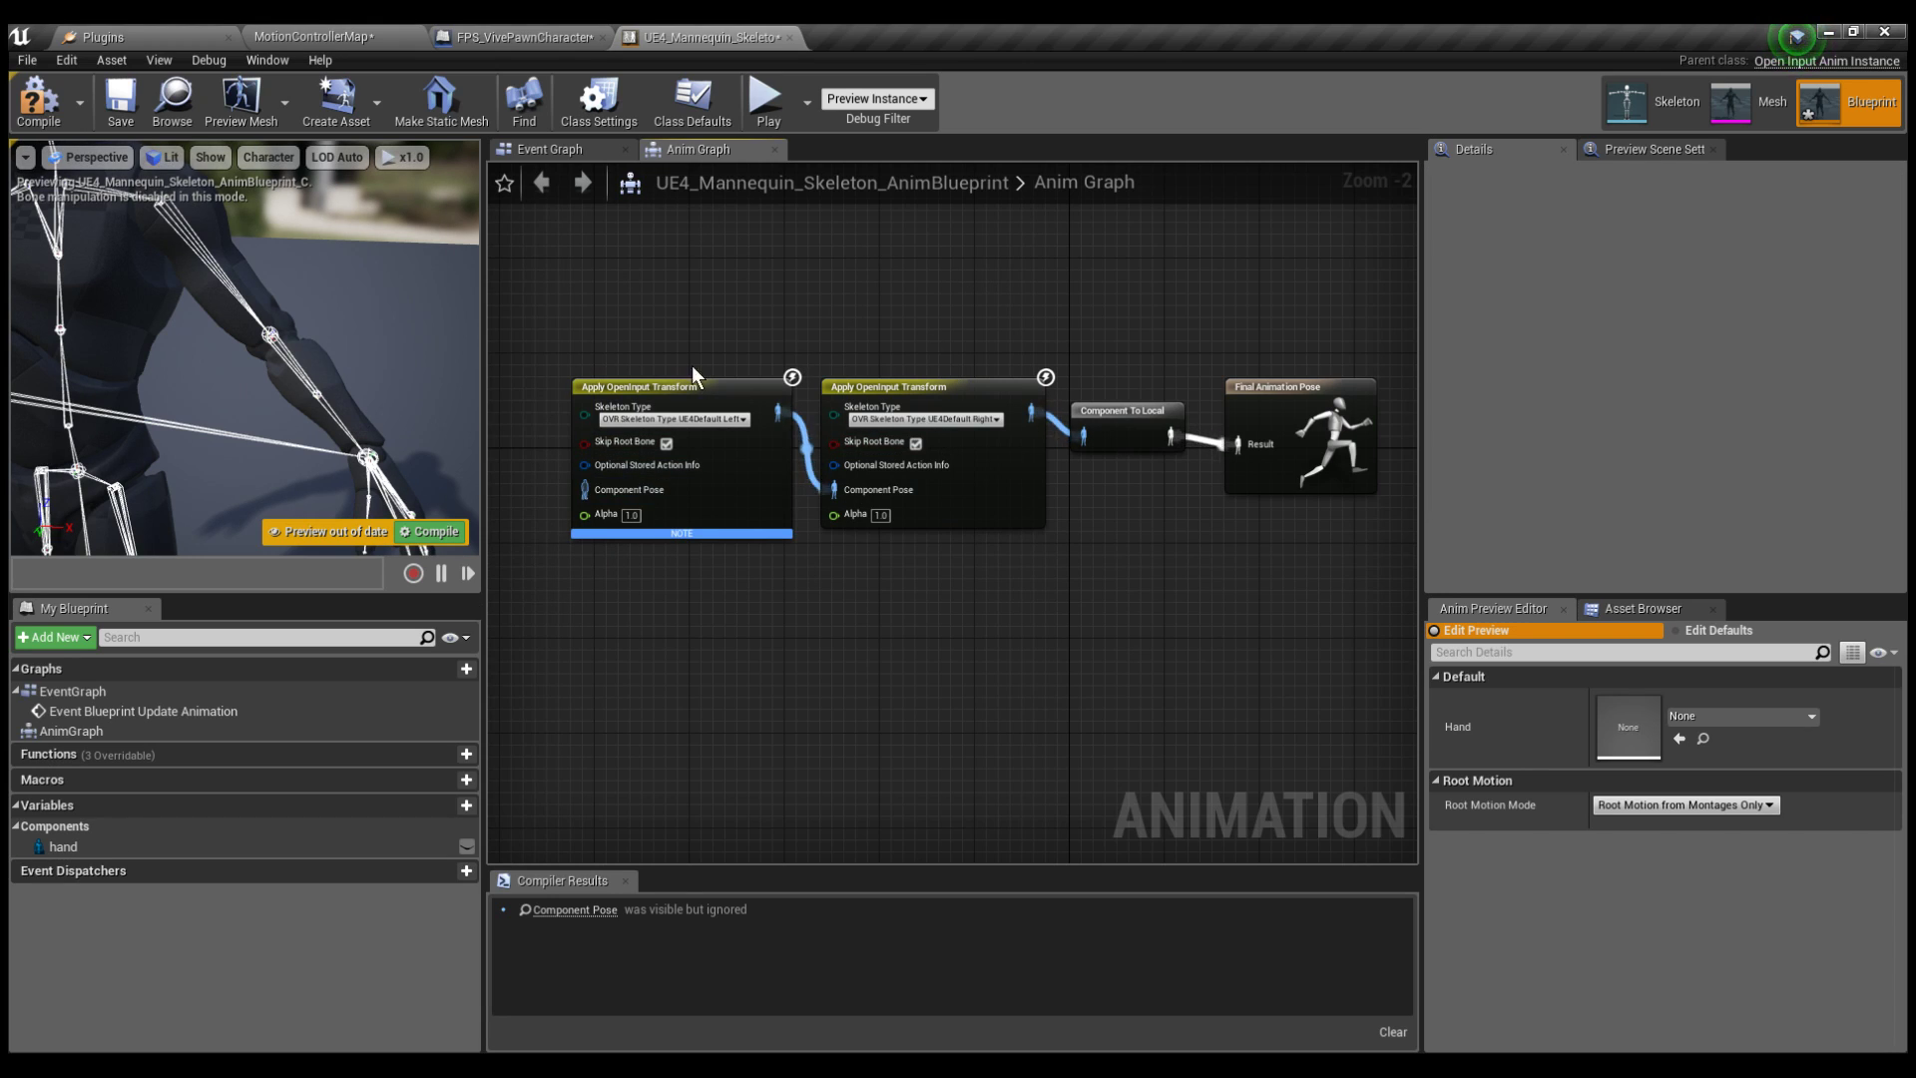
{"action": "scroll", "coordinate": [838, 315], "scroll_direction": "down", "scroll_amount": 1}
Close the UE4_Mannequin_Skeleton anim blueprint and bring Skeletal Data > Hand Skeletal Actions into view
{"action": "left_click", "coordinate": [789, 38]}
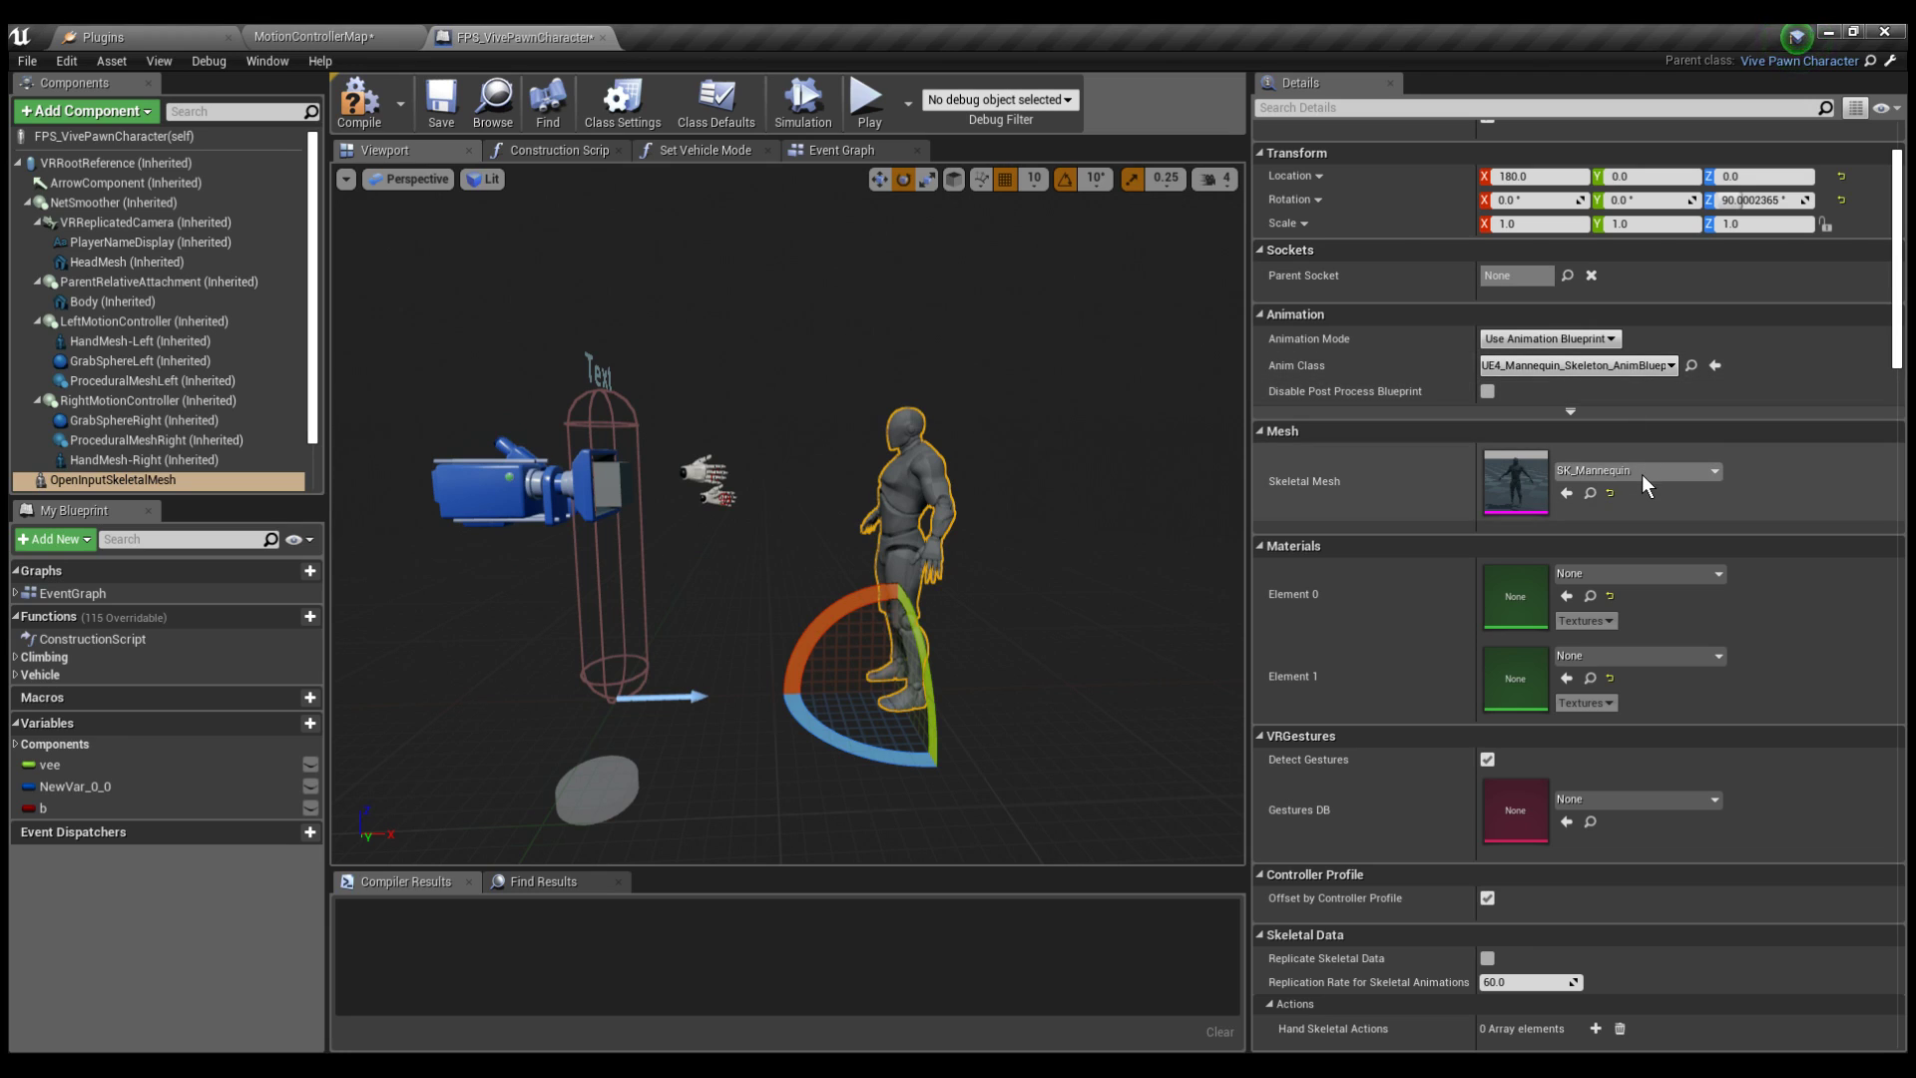
{"action": "scroll", "coordinate": [1774, 433], "scroll_direction": "down", "scroll_amount": 5}
{"action": "scroll", "coordinate": [1774, 439], "scroll_direction": "down", "scroll_amount": 1}
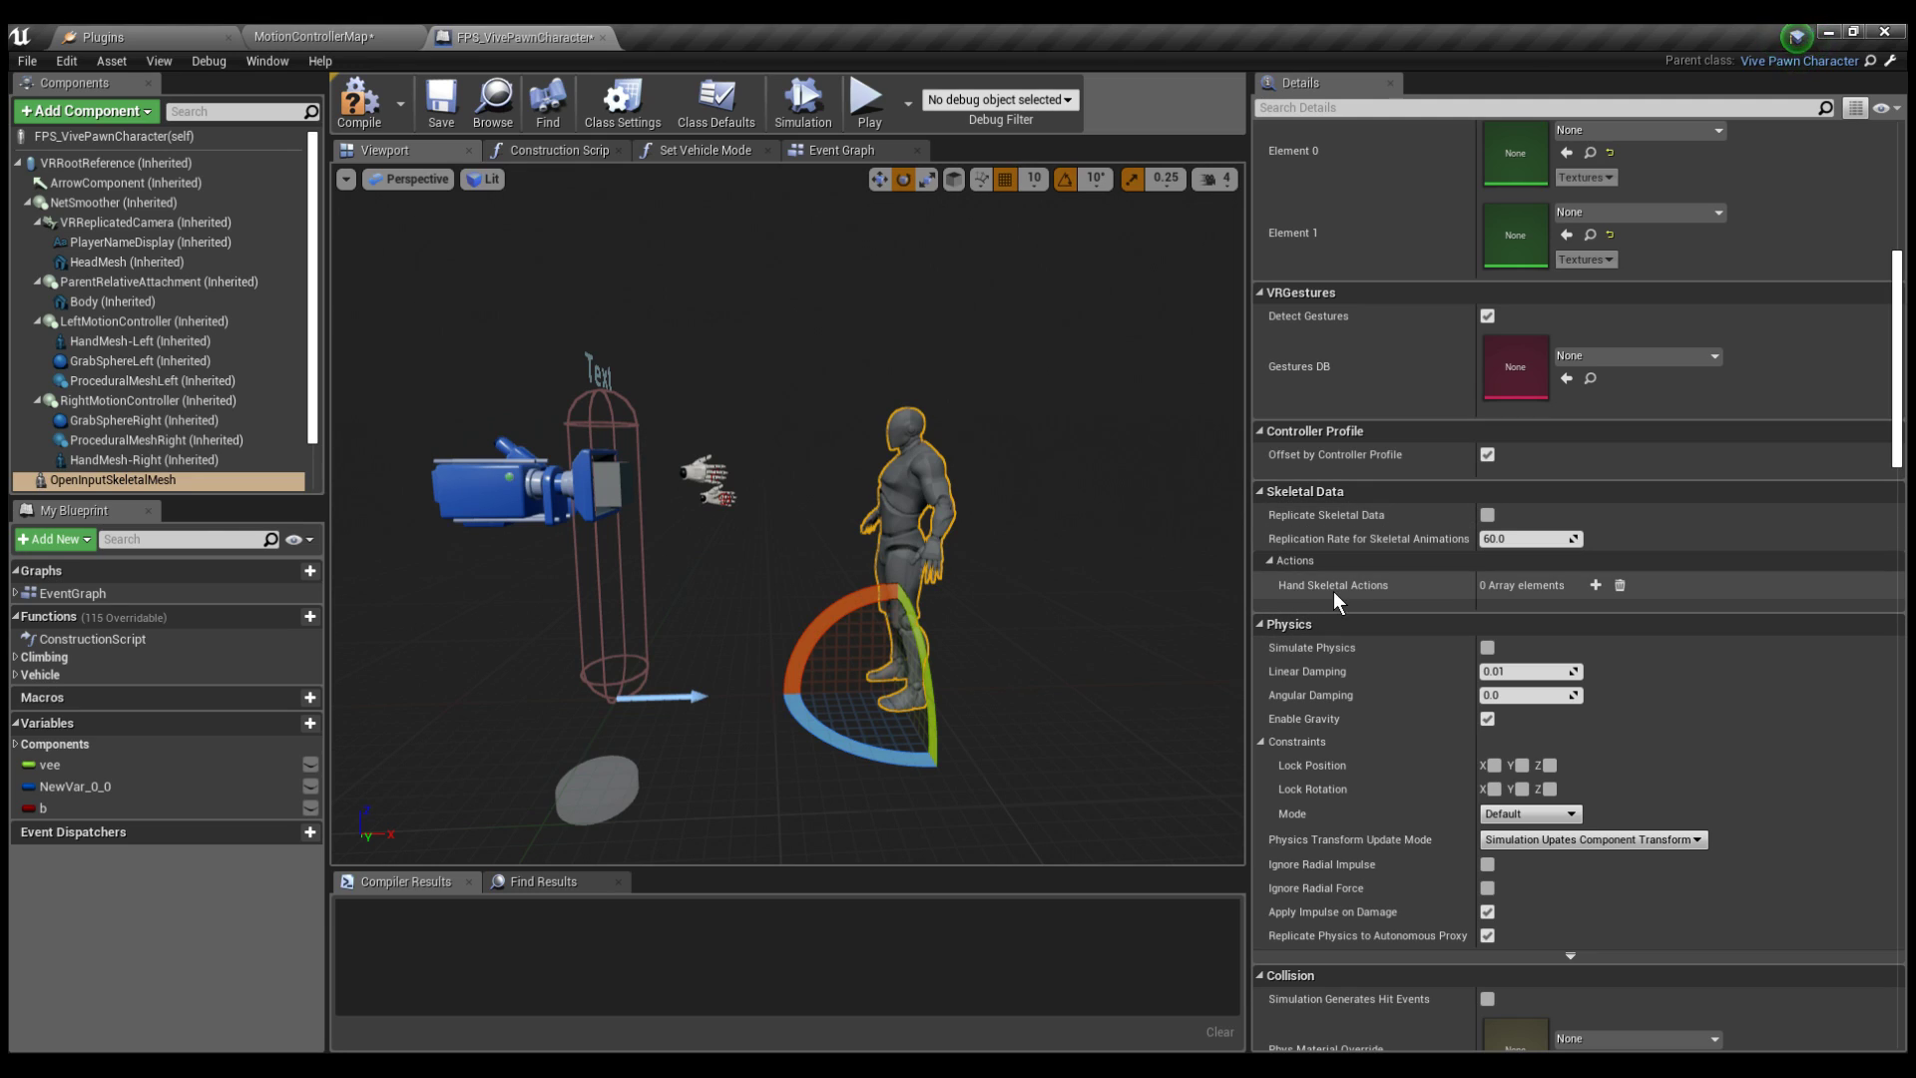
Add a Hand Skeletal Actions entry and enable Get Skeletal Transforms with Controller
{"action": "left_click", "coordinate": [1596, 585]}
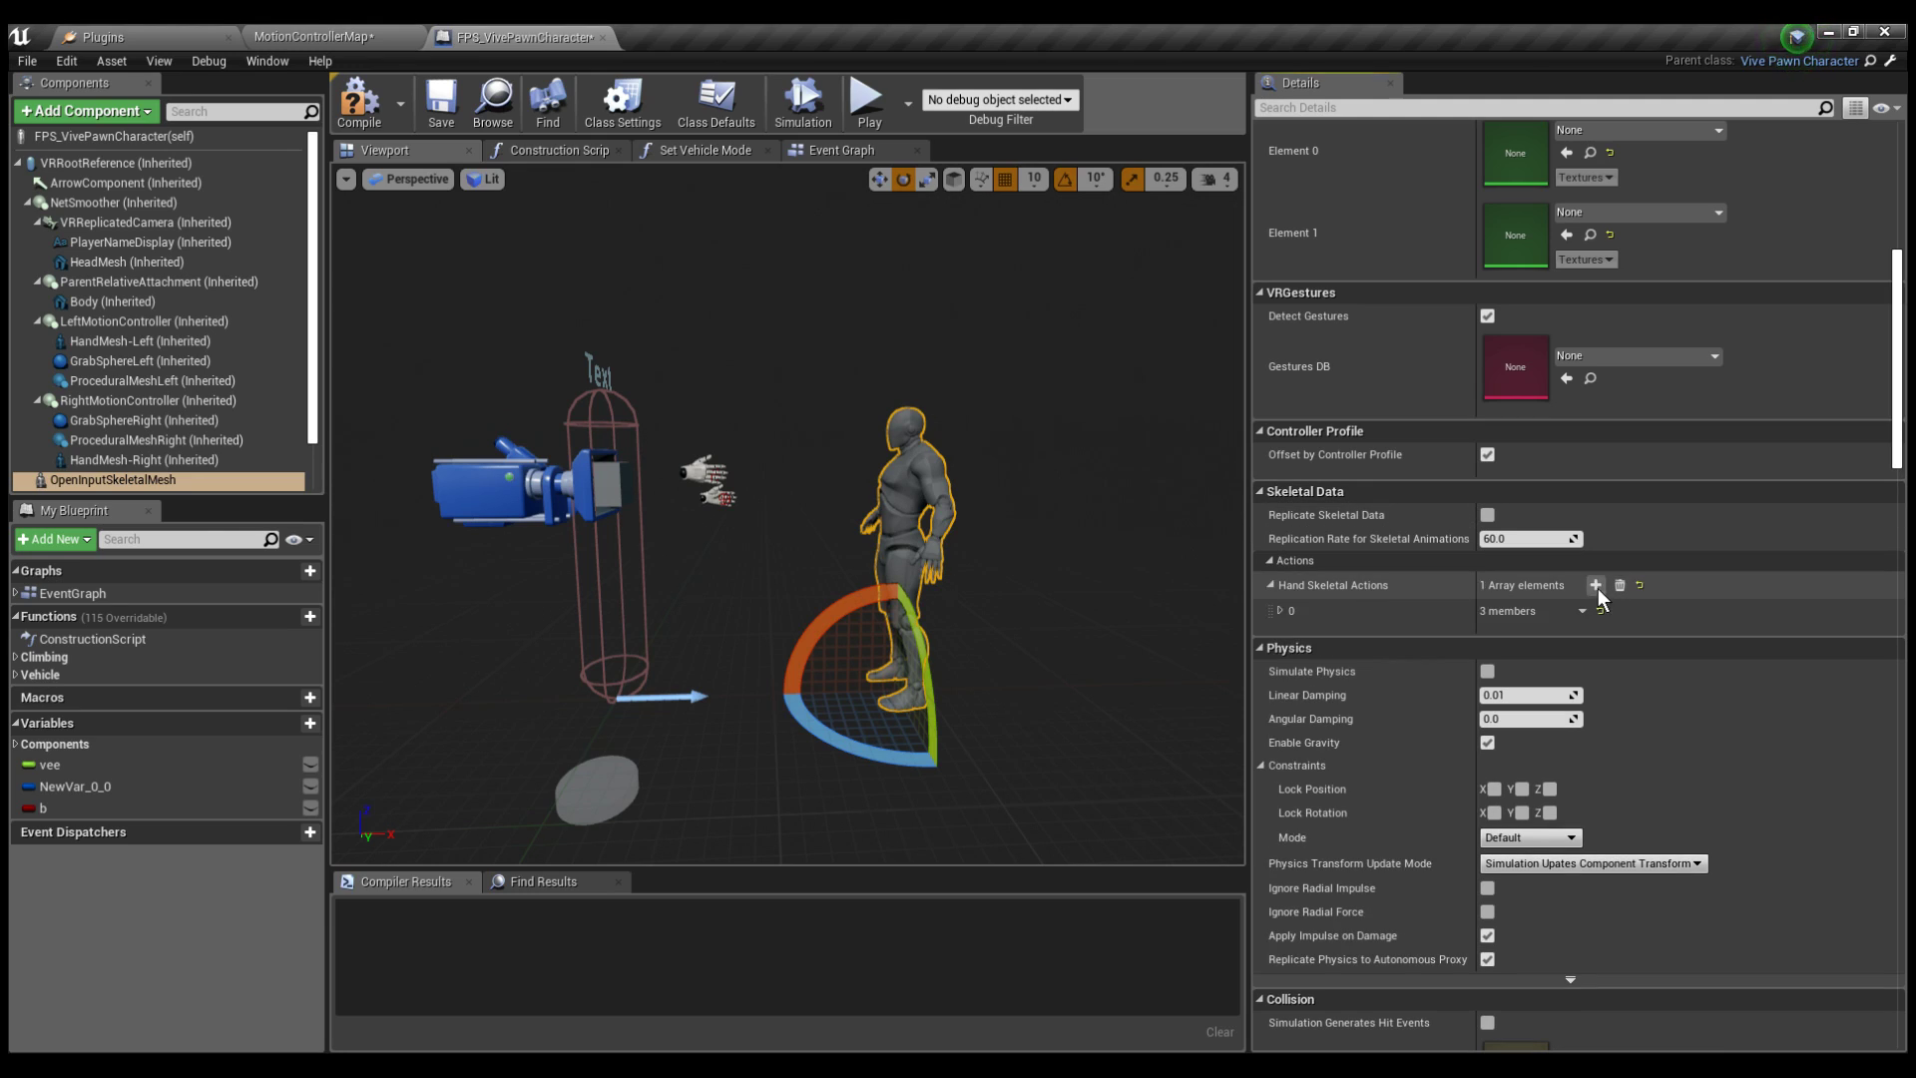
{"action": "left_click", "coordinate": [1280, 611]}
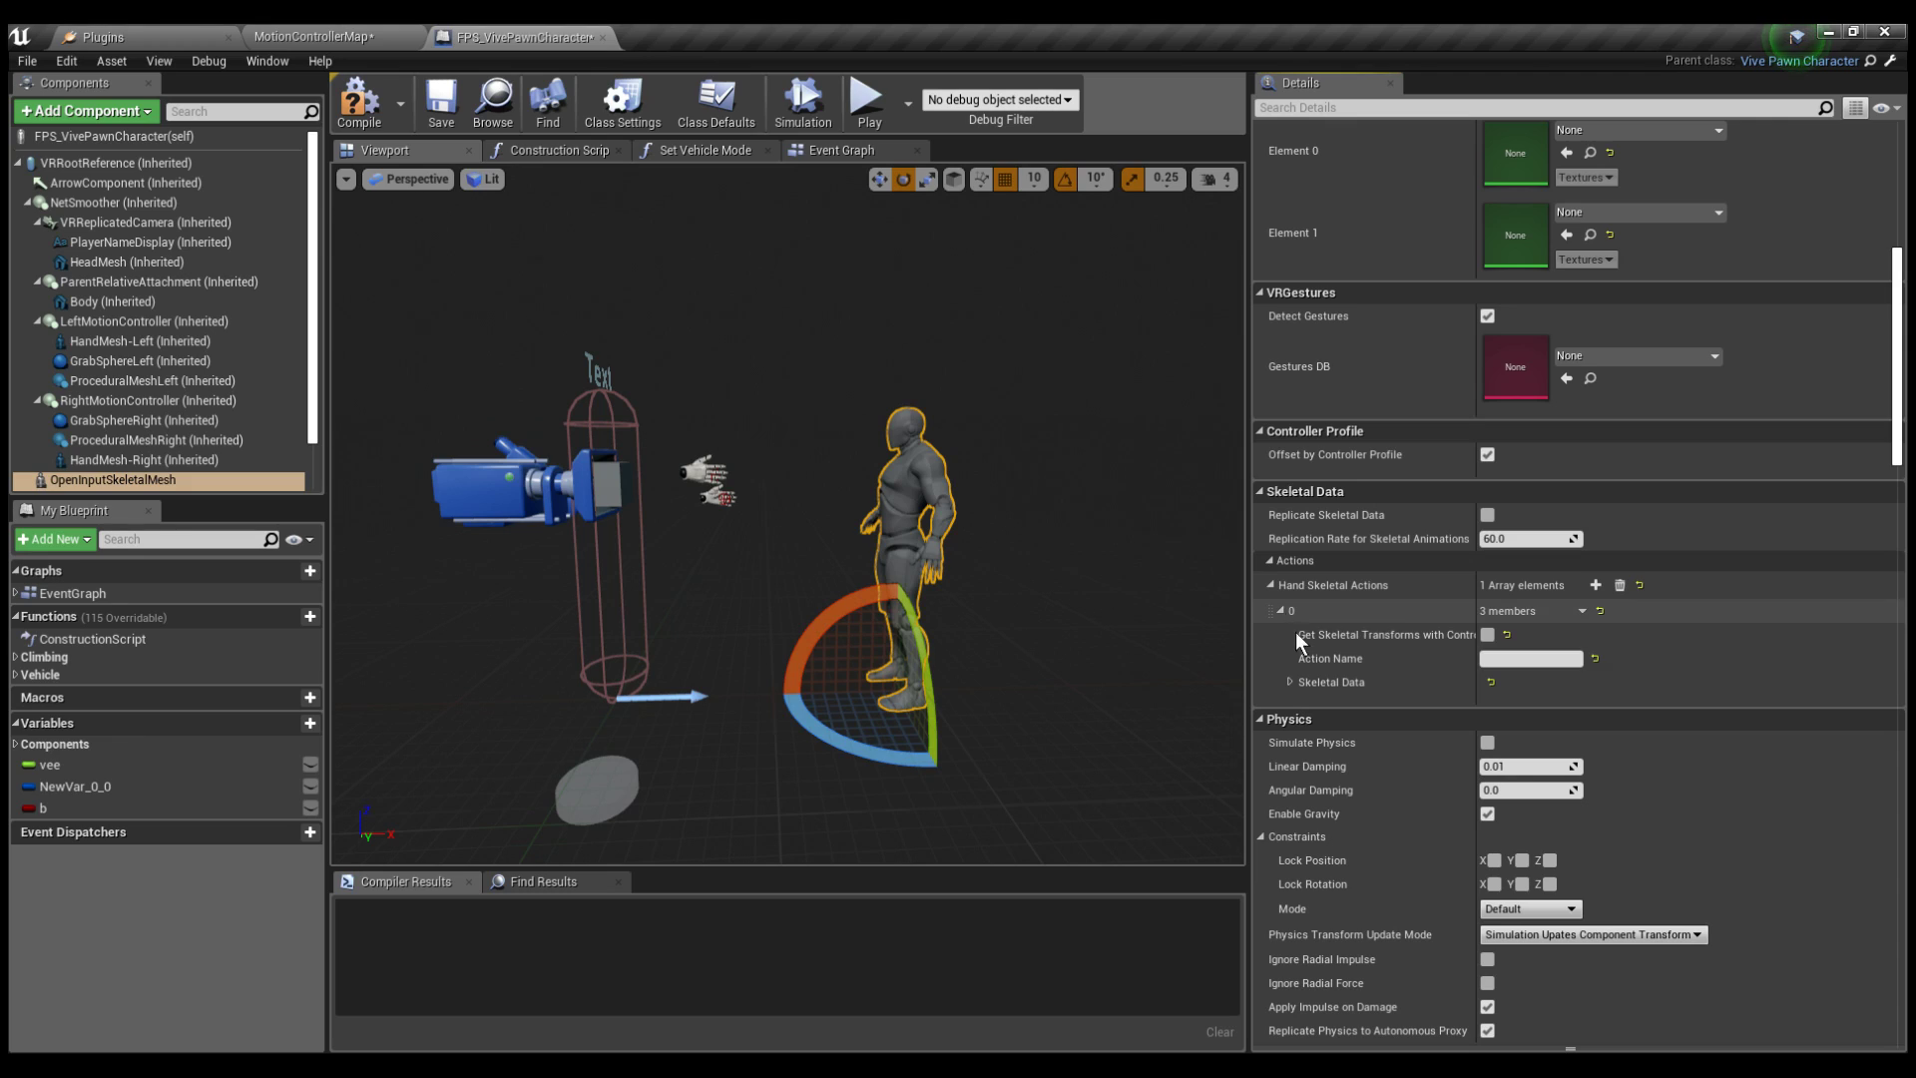
{"action": "left_click", "coordinate": [1488, 635]}
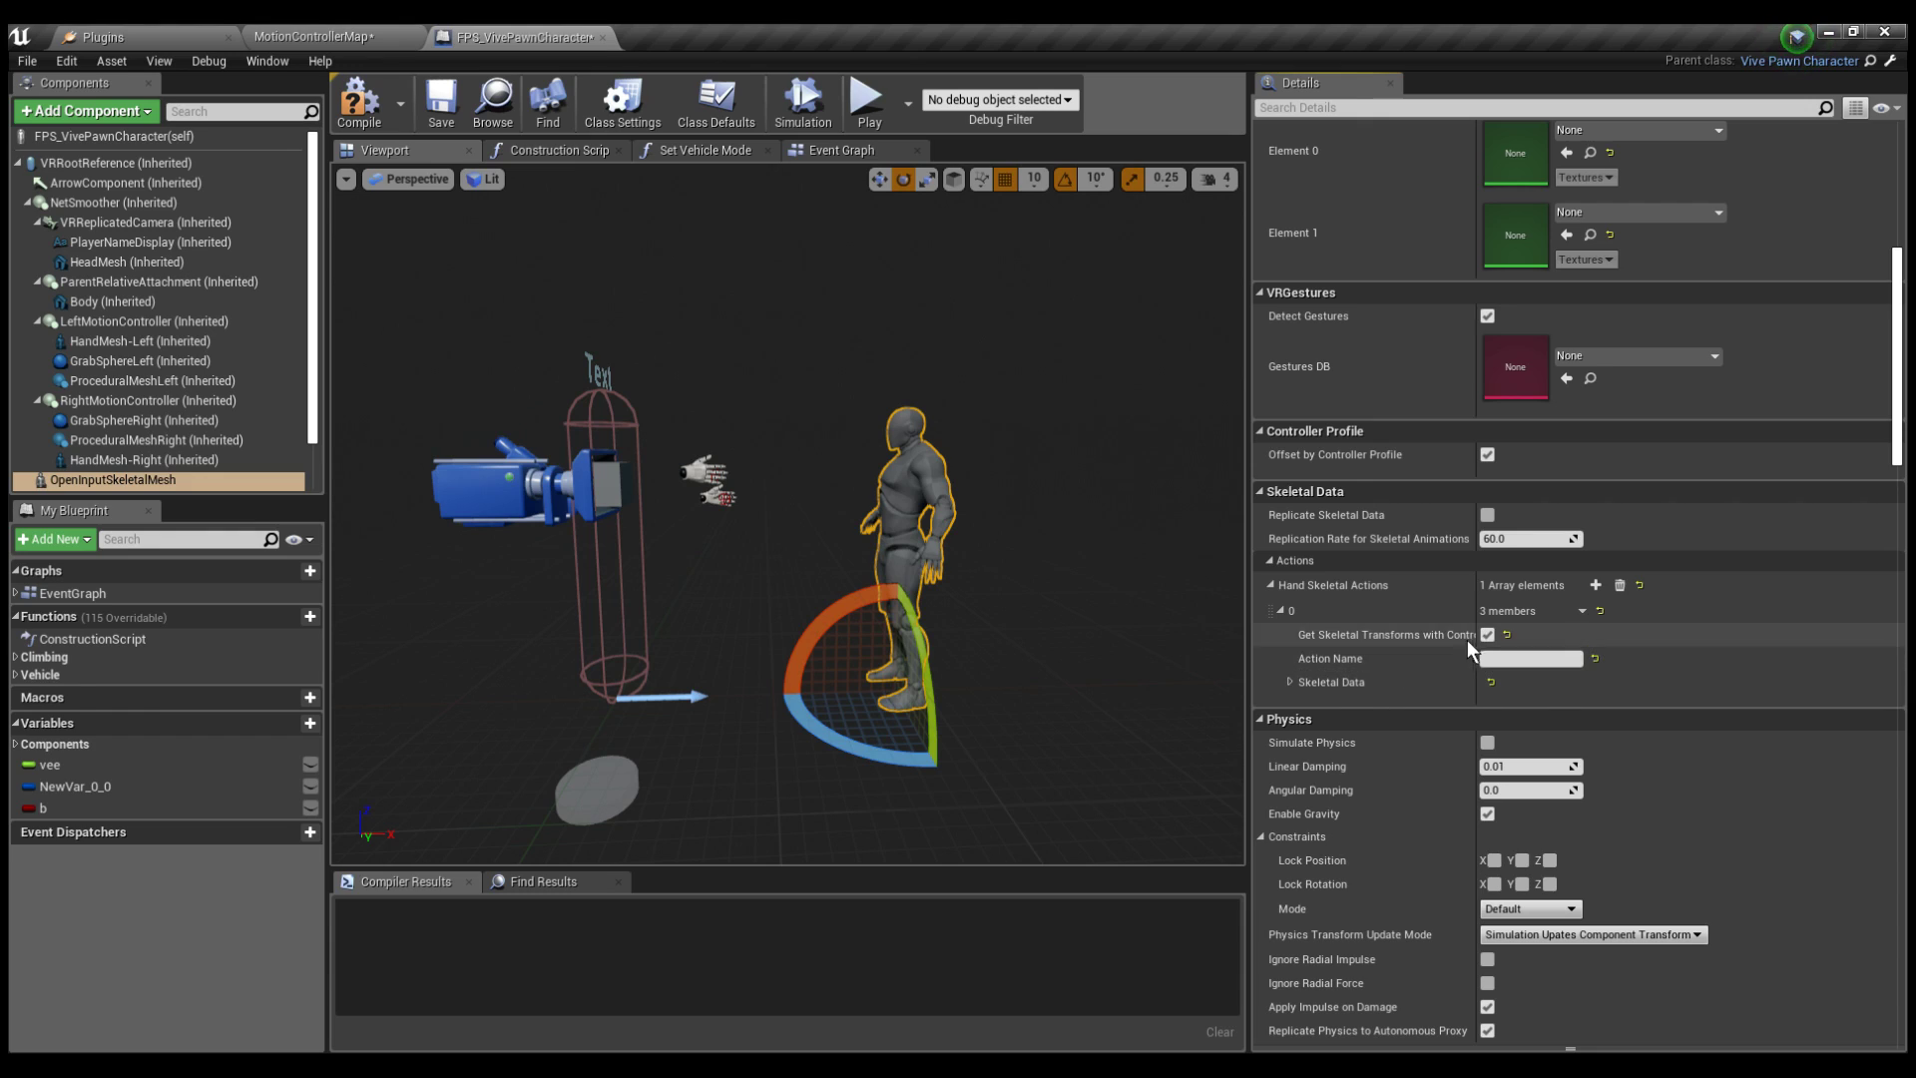
{"action": "left_click", "coordinate": [1493, 659]}
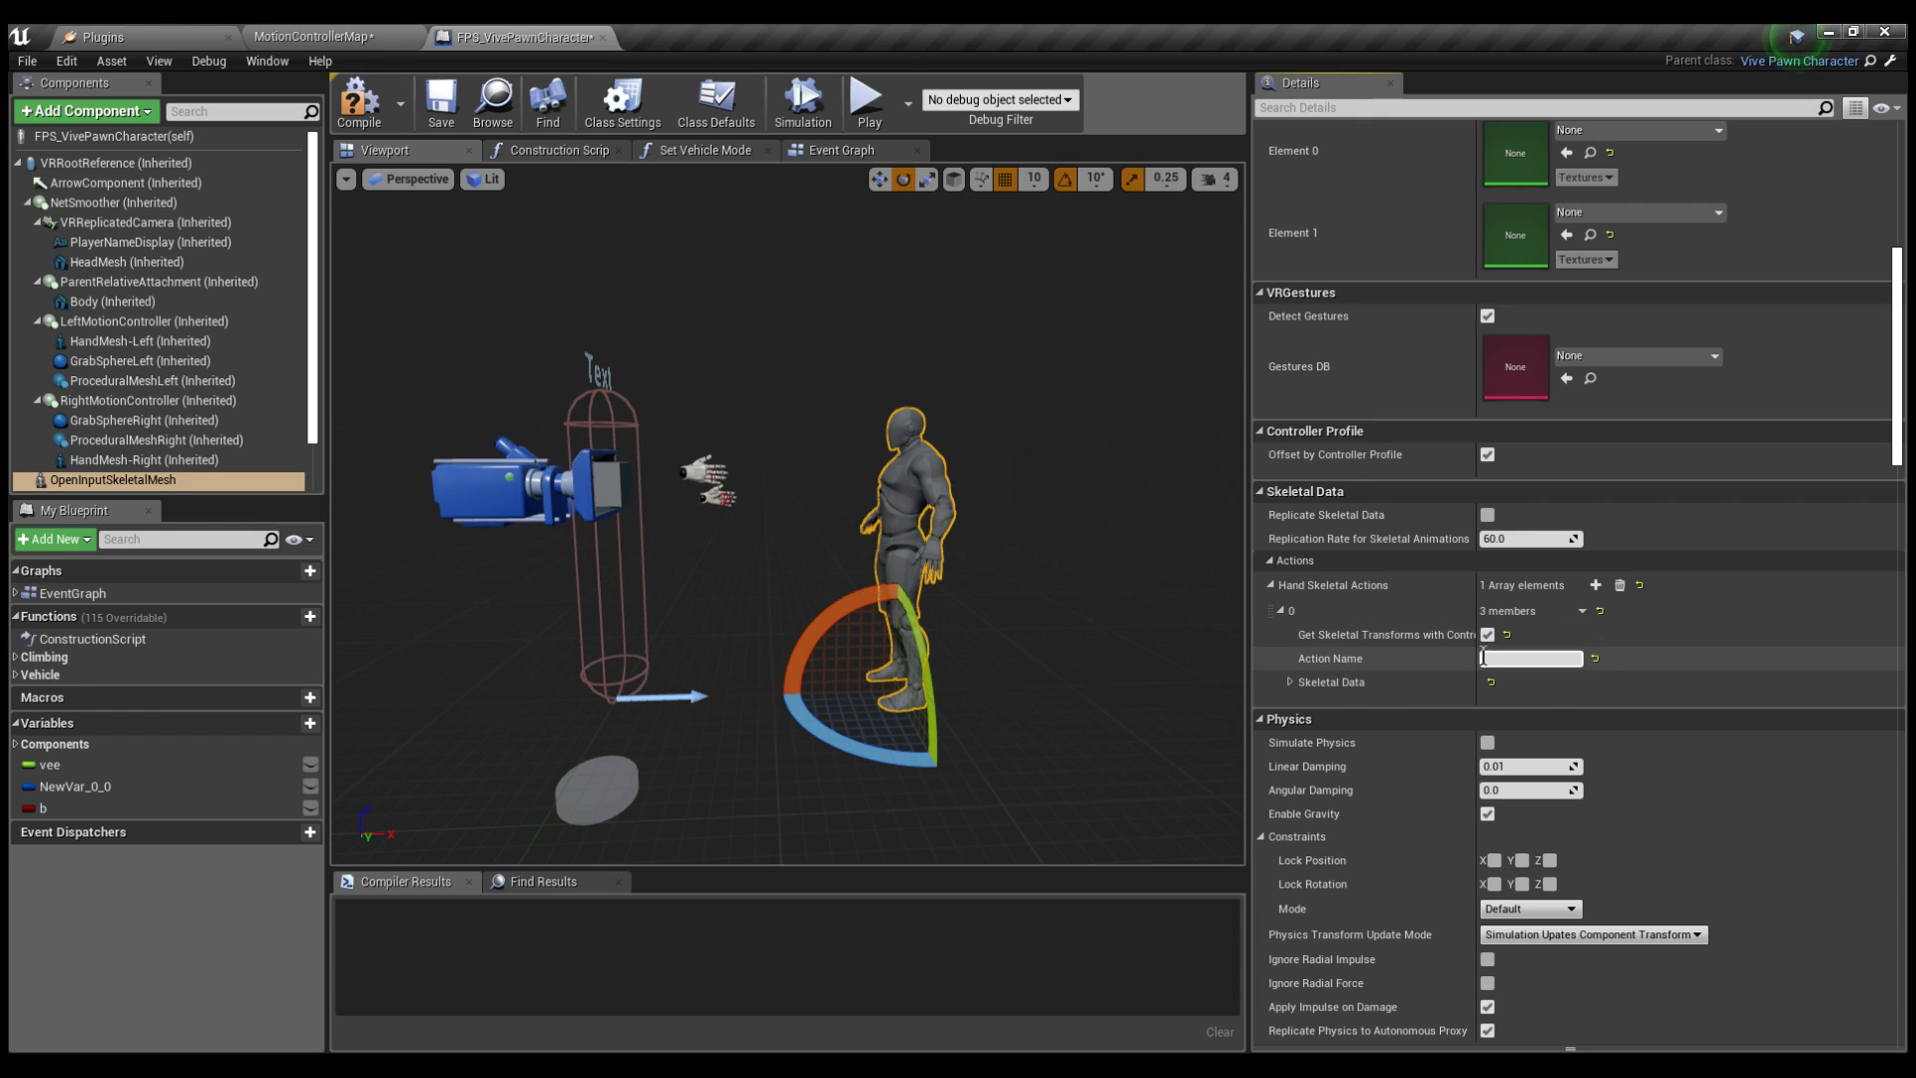
In the entry's Skeletal Data, enable Mirror Hand and Get Transforms in Parent Space
{"action": "left_click", "coordinate": [1289, 682]}
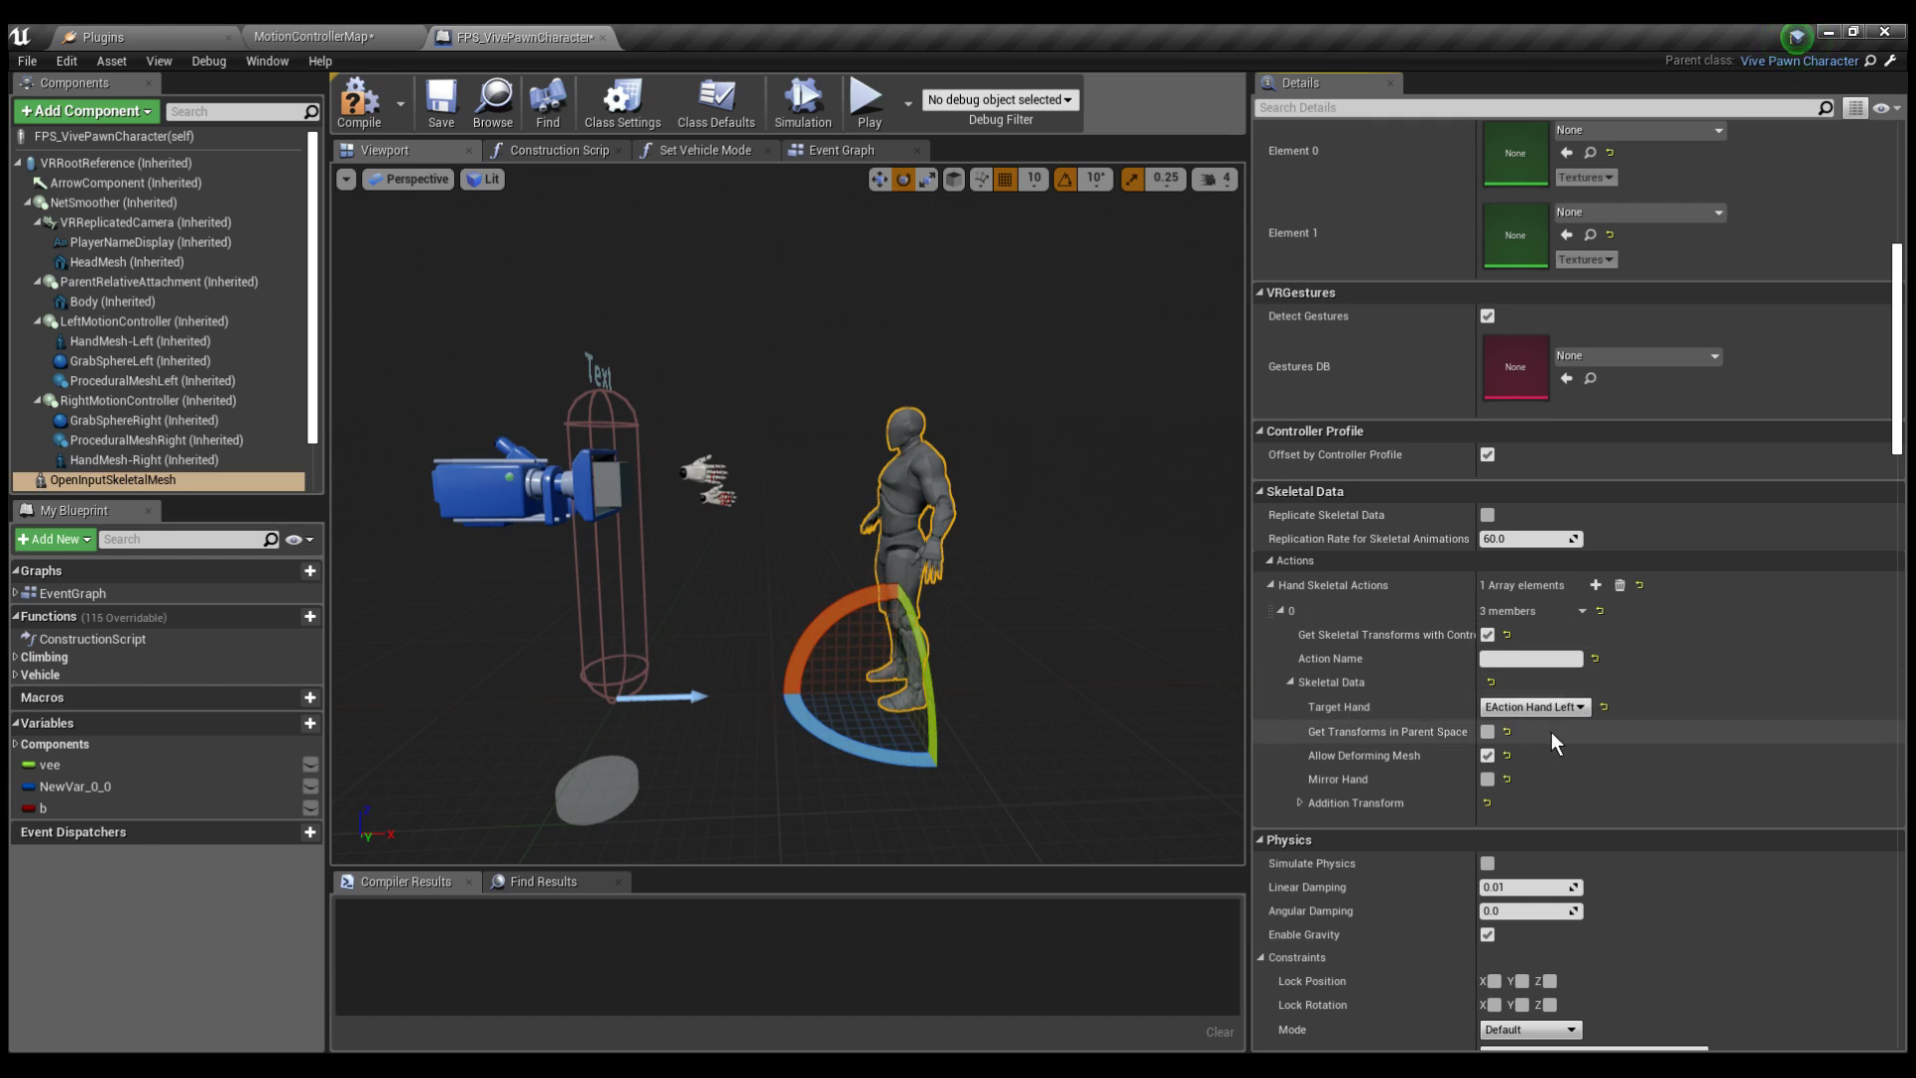
{"action": "left_click", "coordinate": [1486, 779]}
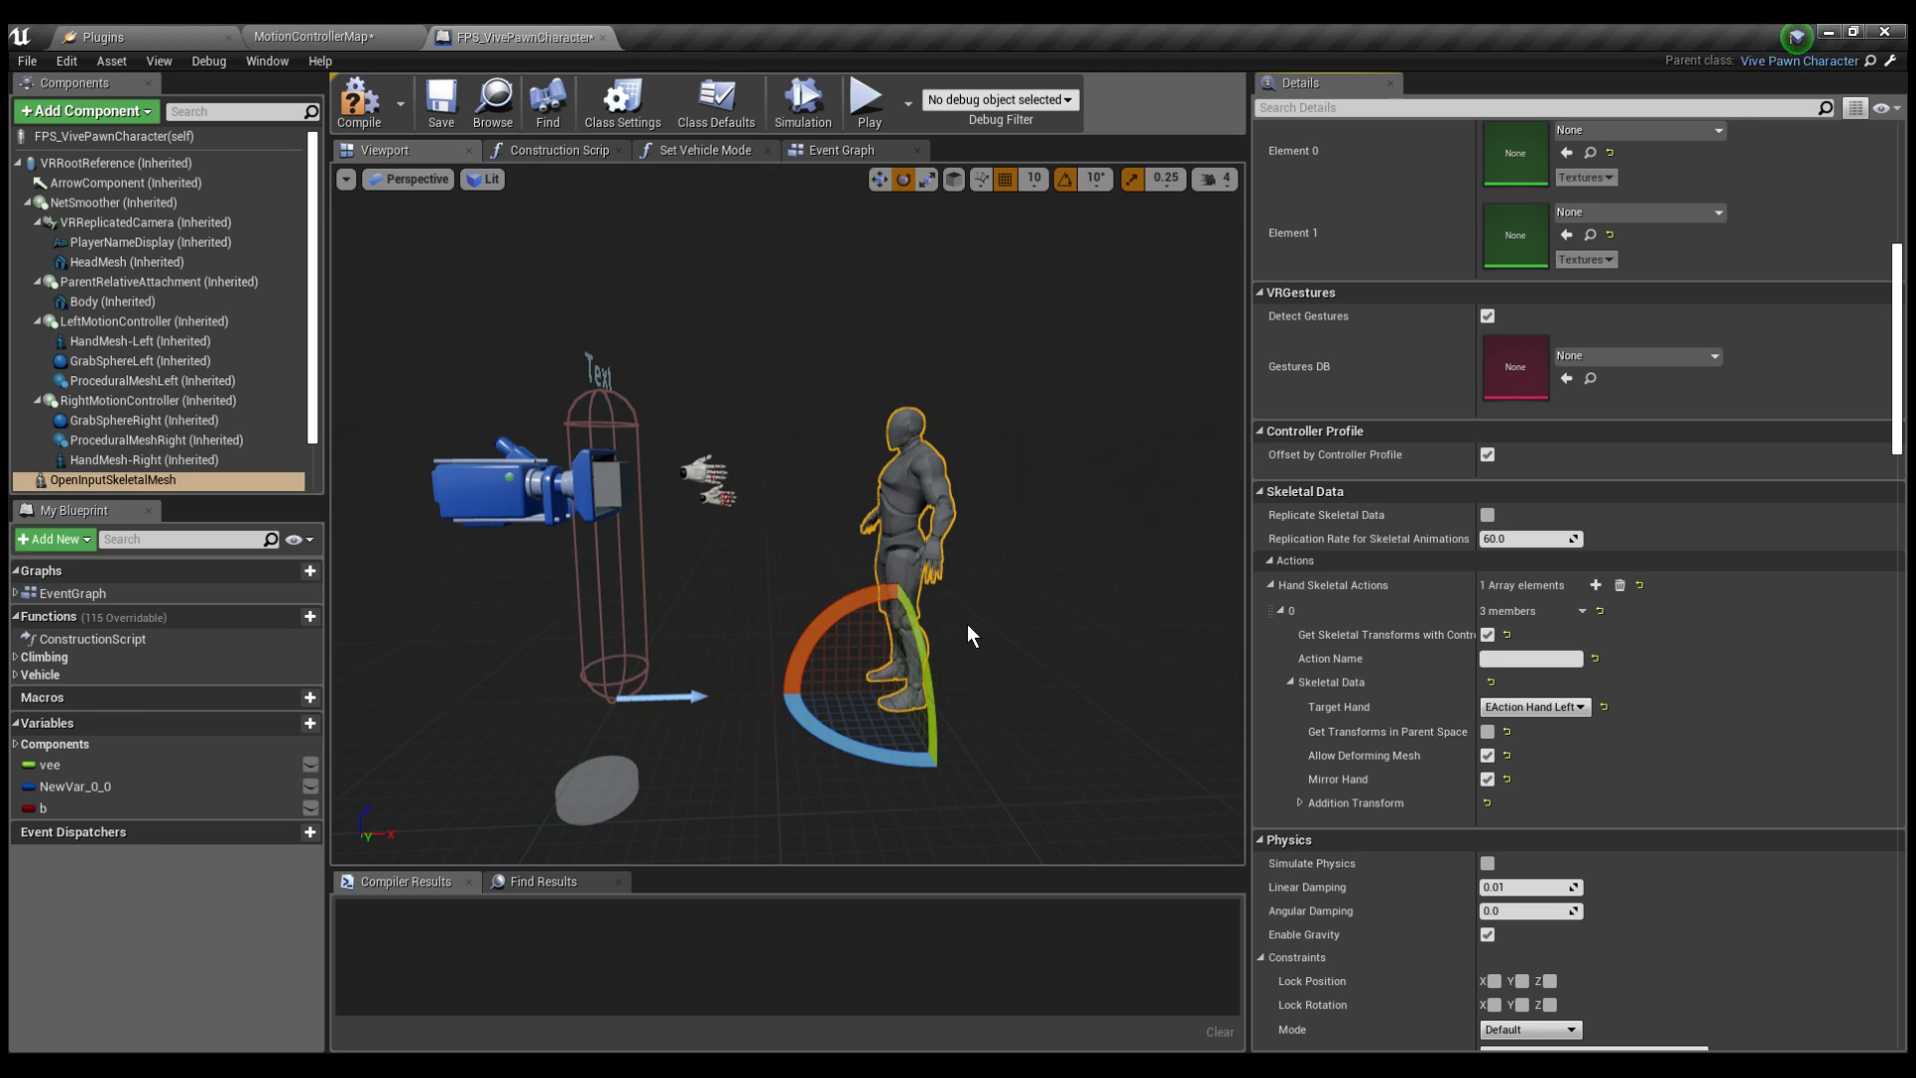
{"action": "left_click", "coordinate": [1487, 755]}
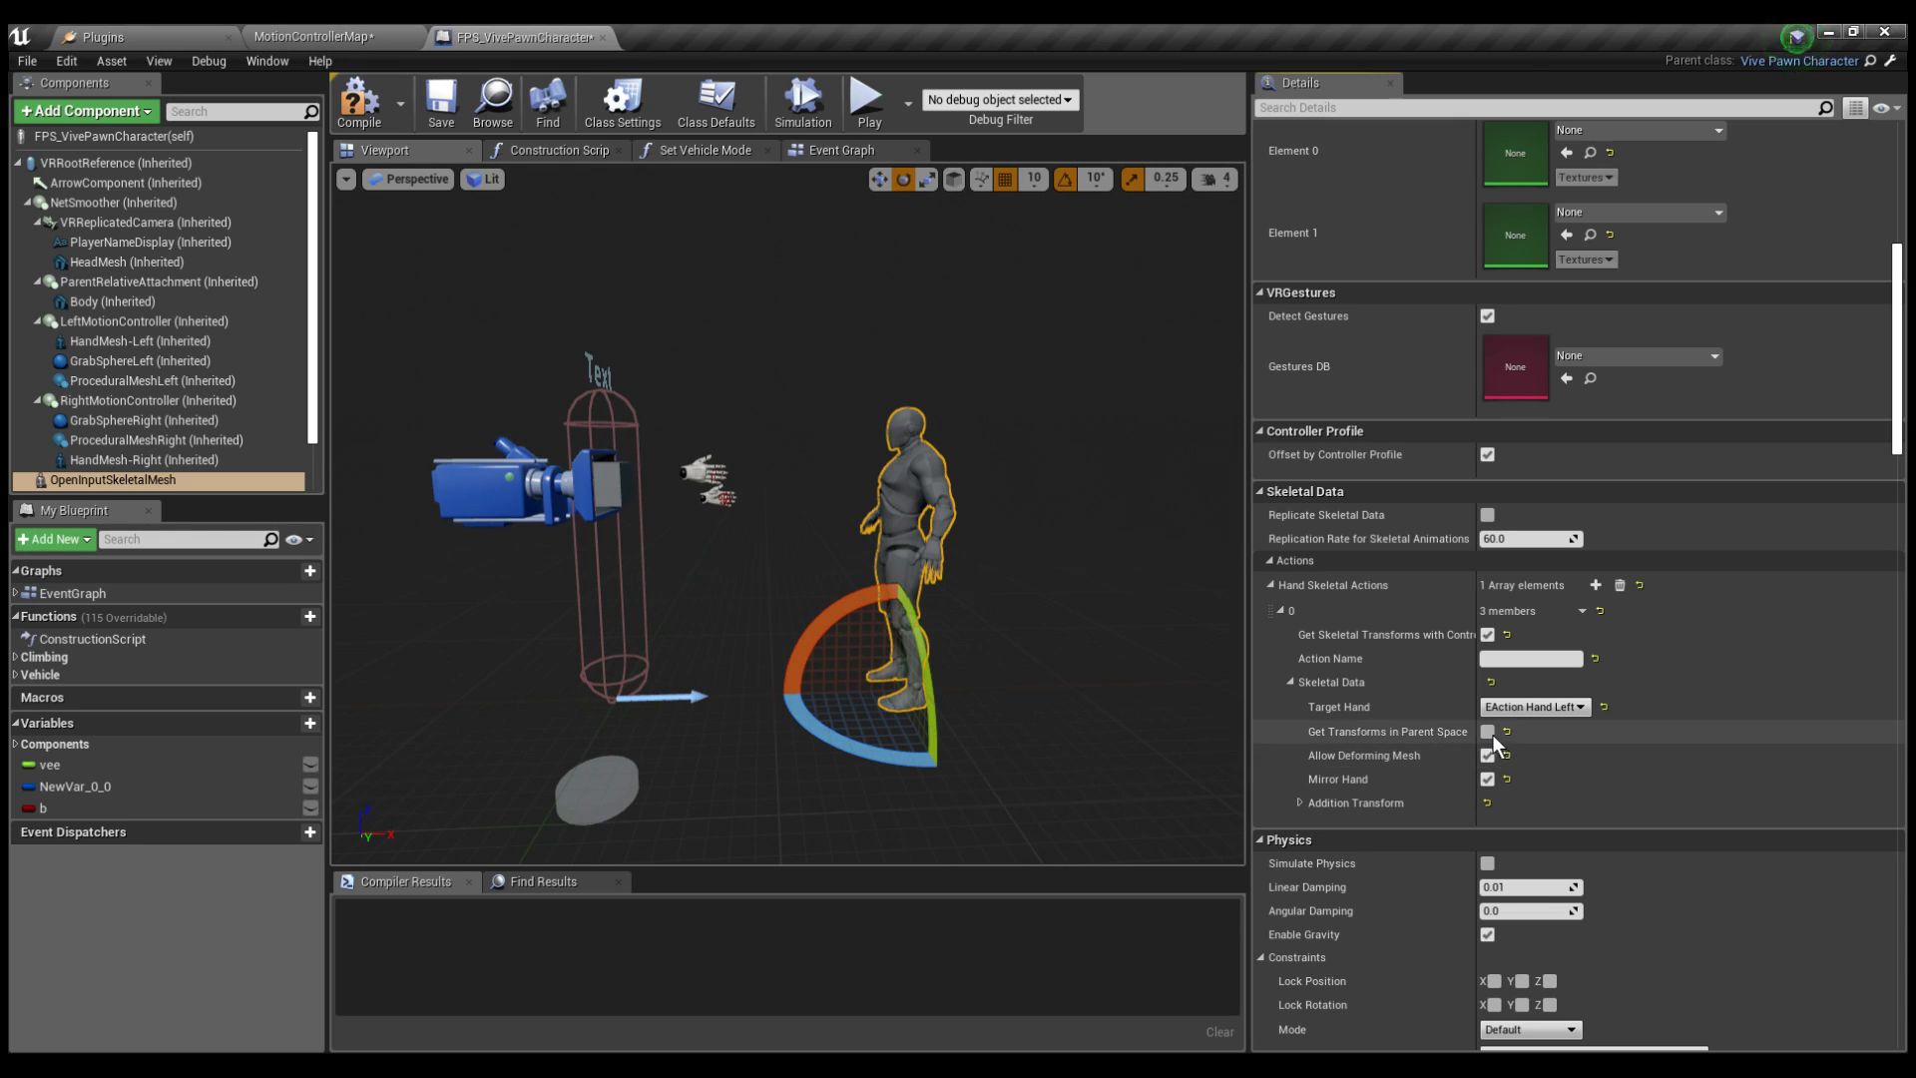
{"action": "left_click", "coordinate": [1489, 732]}
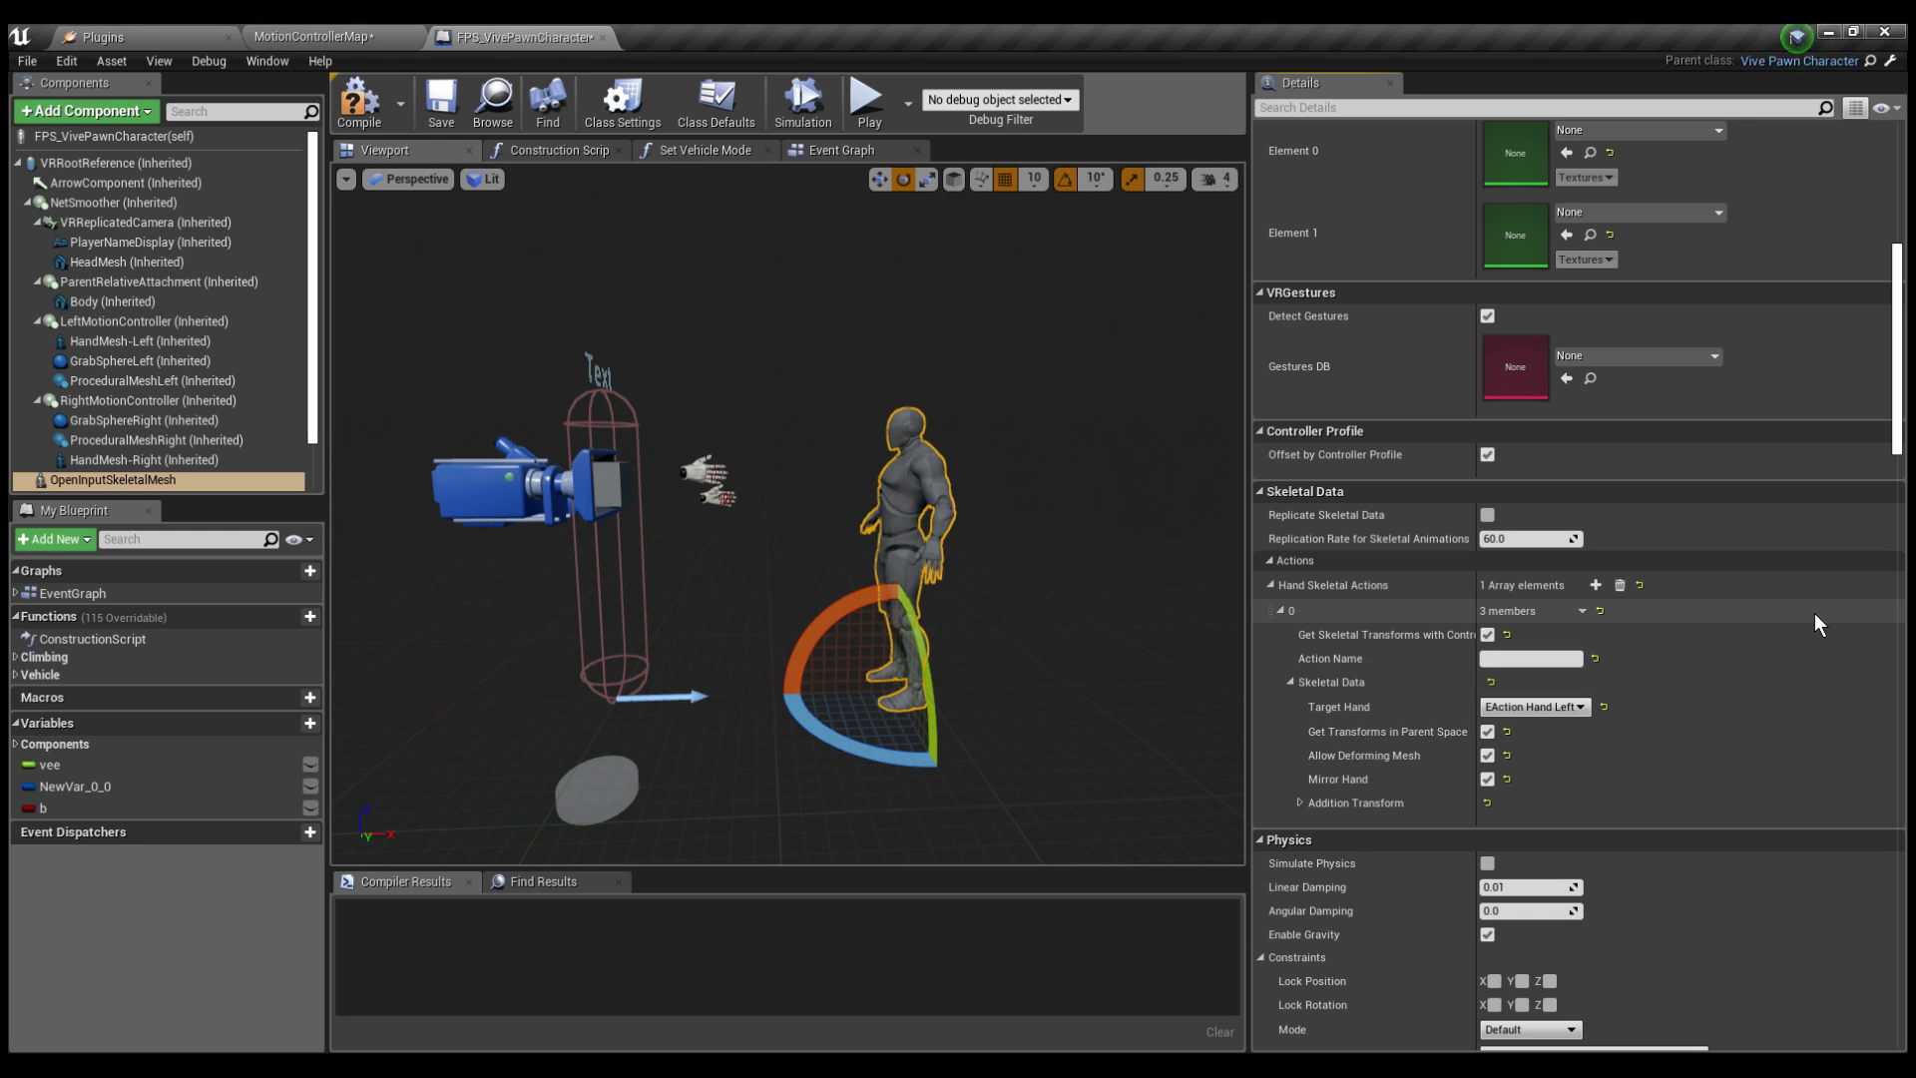
{"action": "scroll", "coordinate": [1024, 567], "scroll_direction": "up", "scroll_amount": 5}
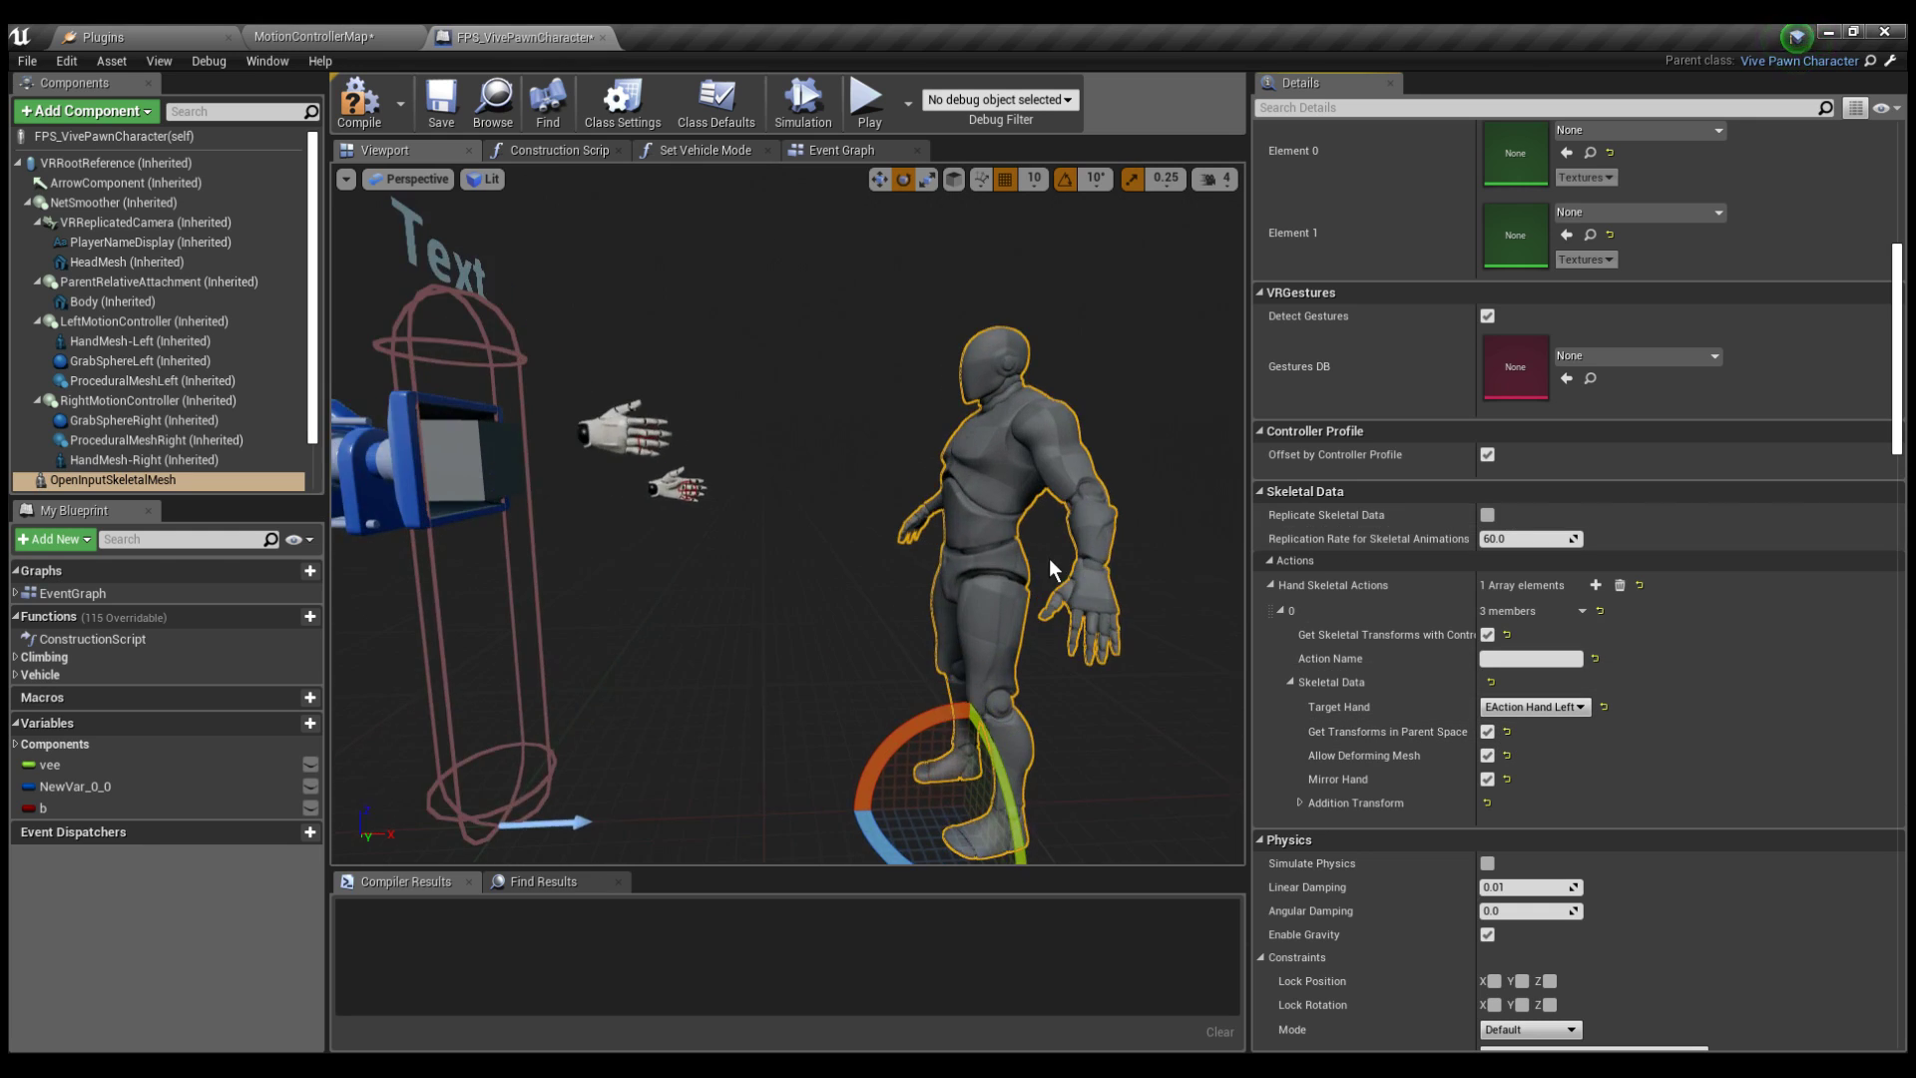
{"action": "right_click_drag", "start_coordinate": [1023, 567], "coordinate": [968, 452]}
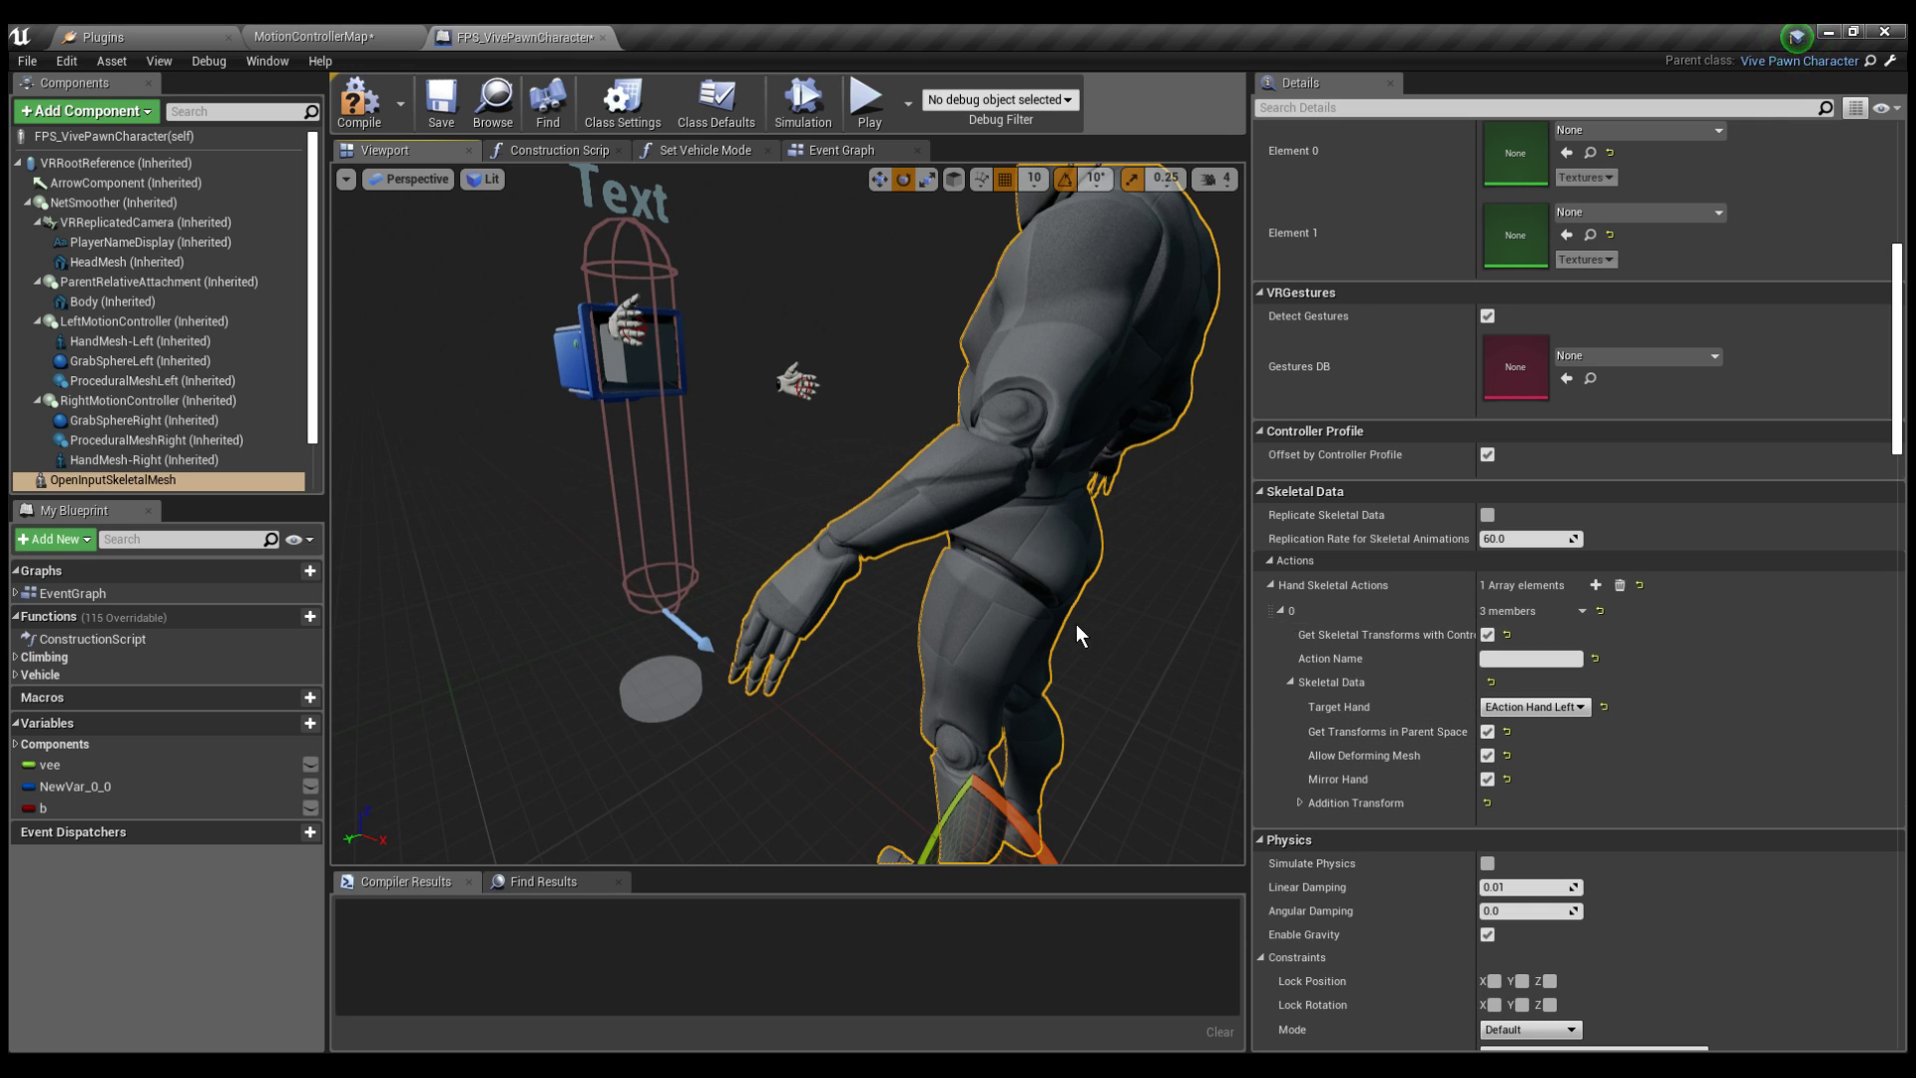
{"action": "right_click_drag", "start_coordinate": [1075, 625], "coordinate": [735, 714]}
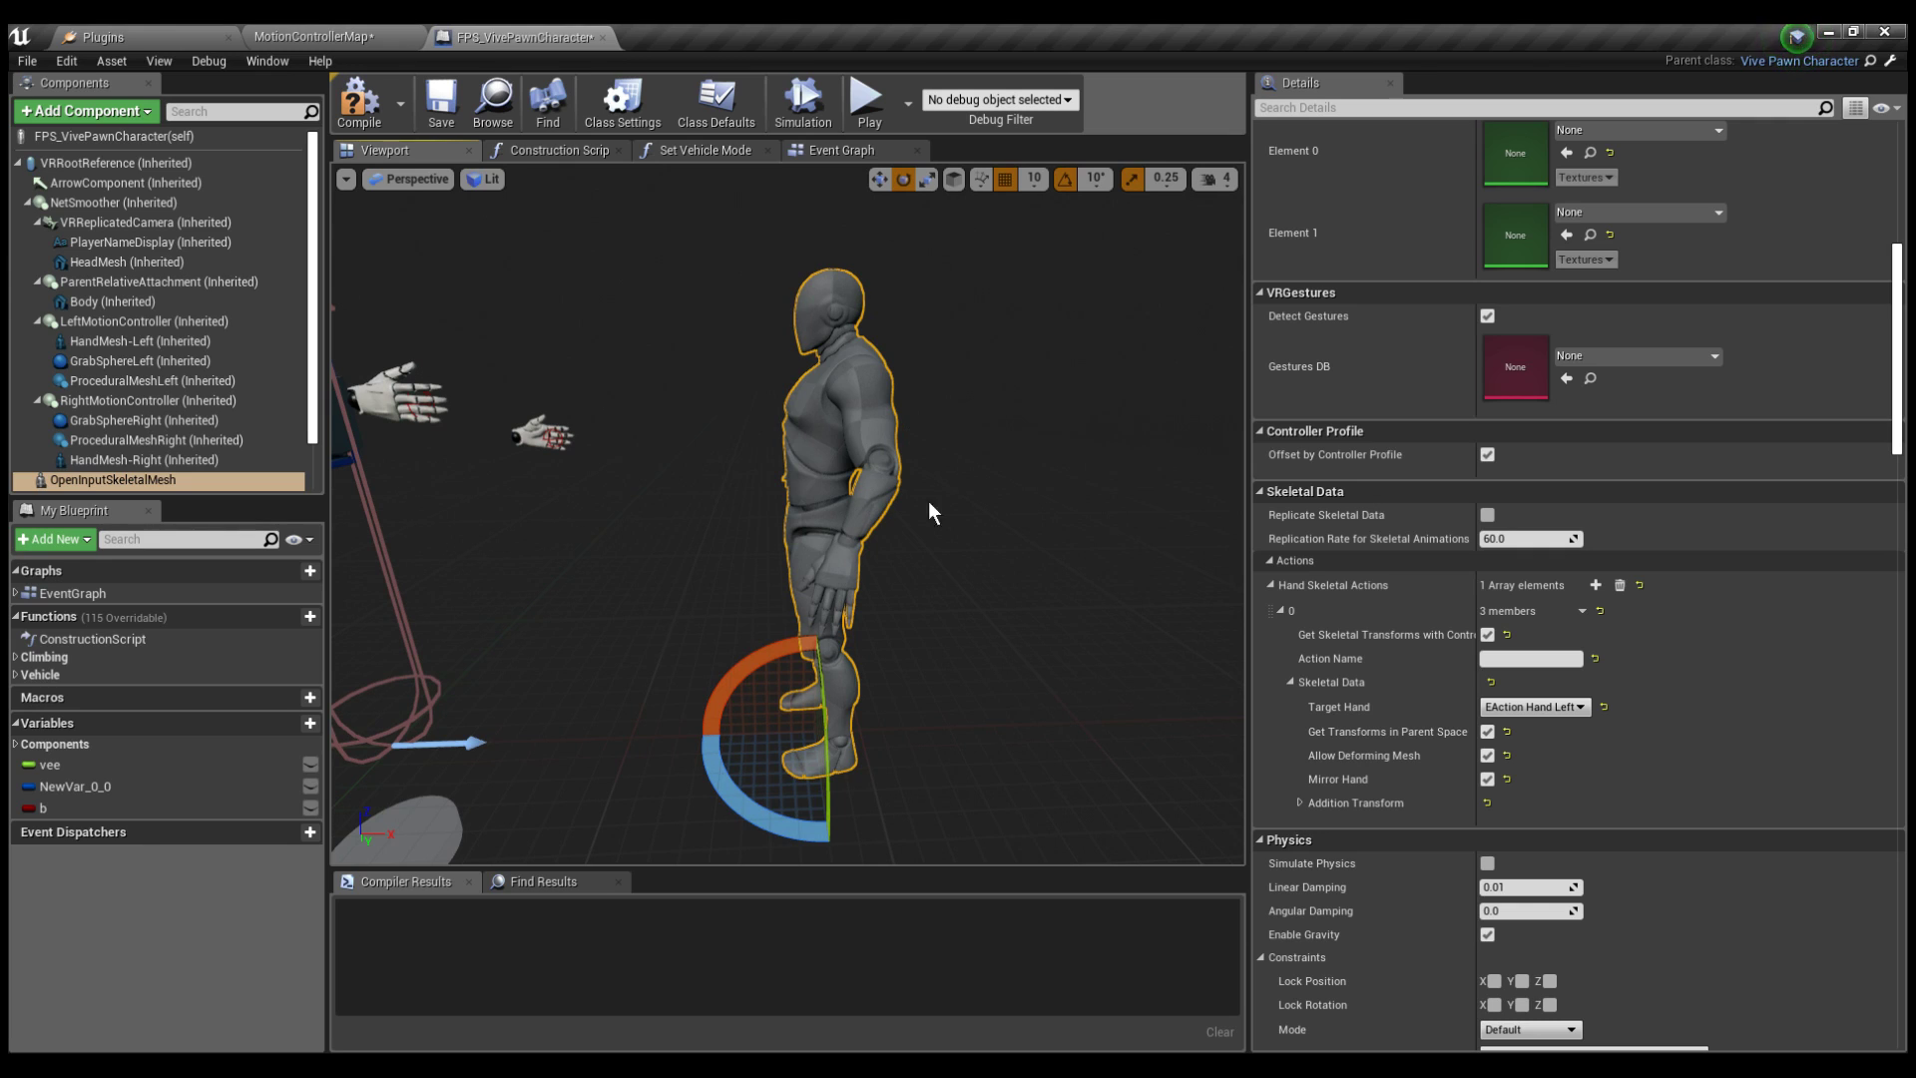
{"action": "right_click_drag", "start_coordinate": [928, 501], "coordinate": [983, 498]}
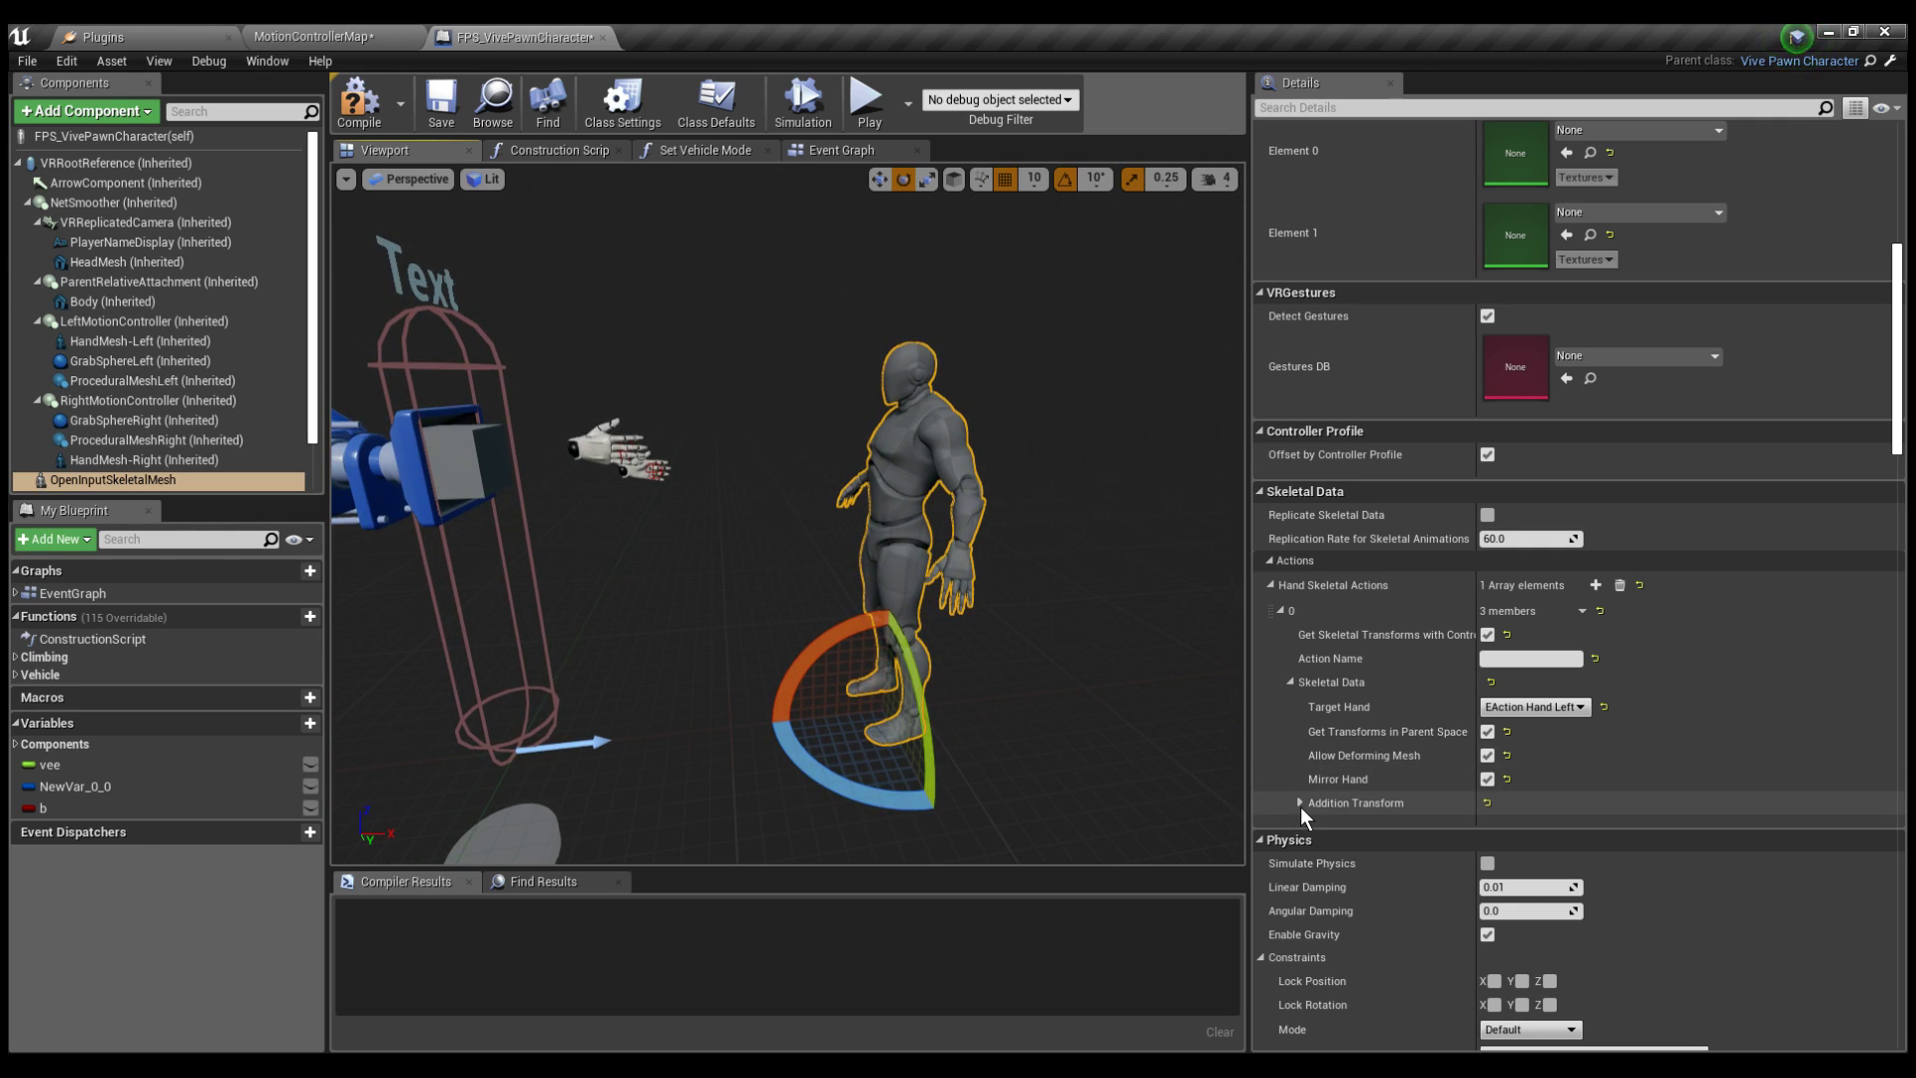